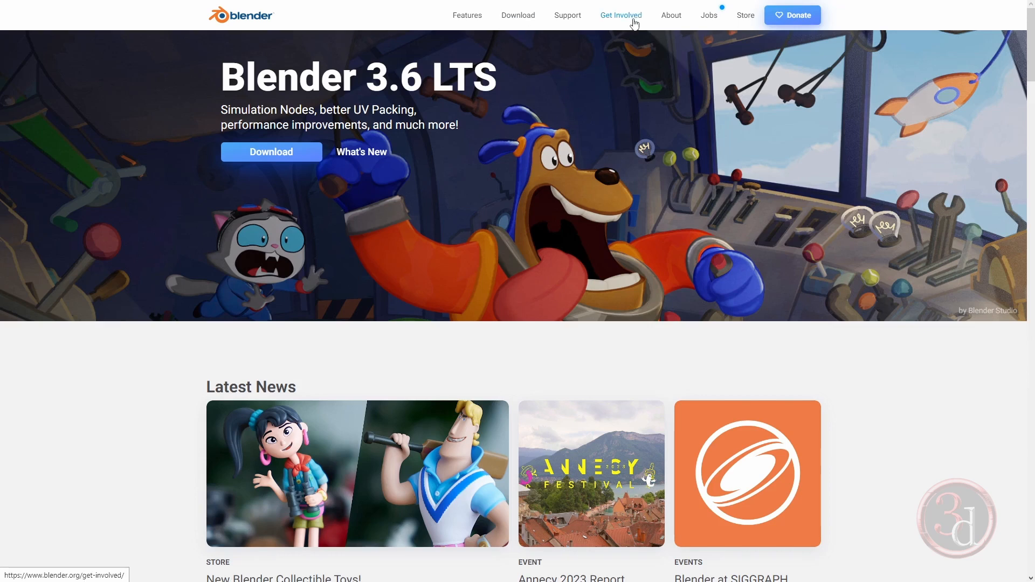
Open the Demo Files page from the download section of the Blender website
left_click(527, 17)
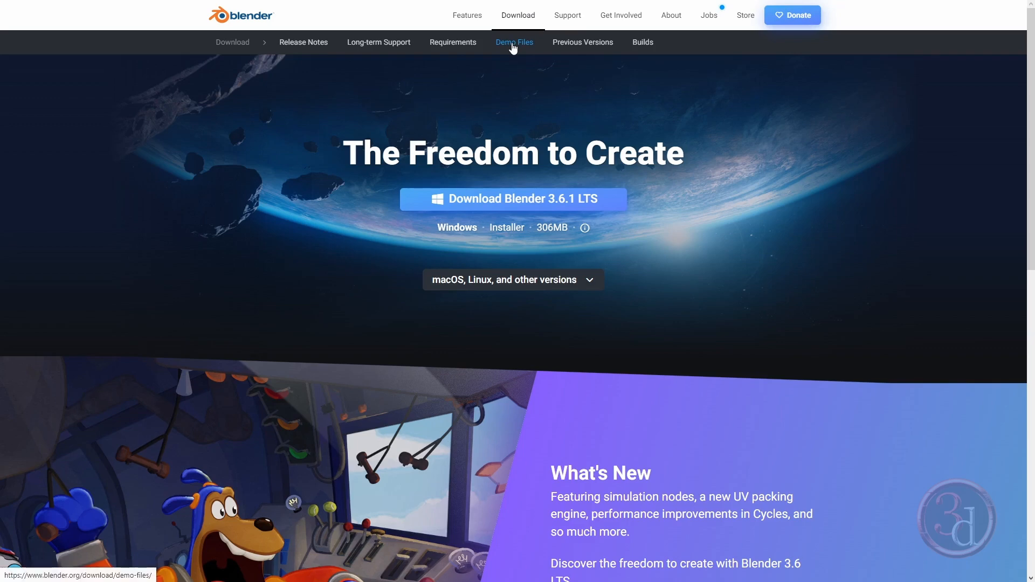
left_click(513, 45)
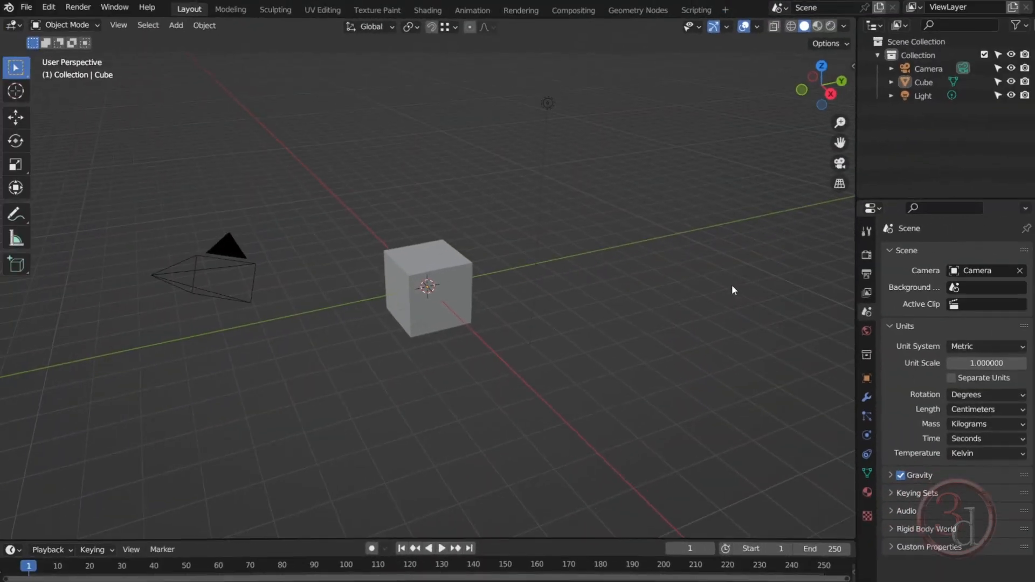
Turn the timeline into an enlarged Asset Browser and place the Body Male - Realistic asset in the scene near the cube
left_click_drag(313, 539, 314, 406)
left_click(15, 416)
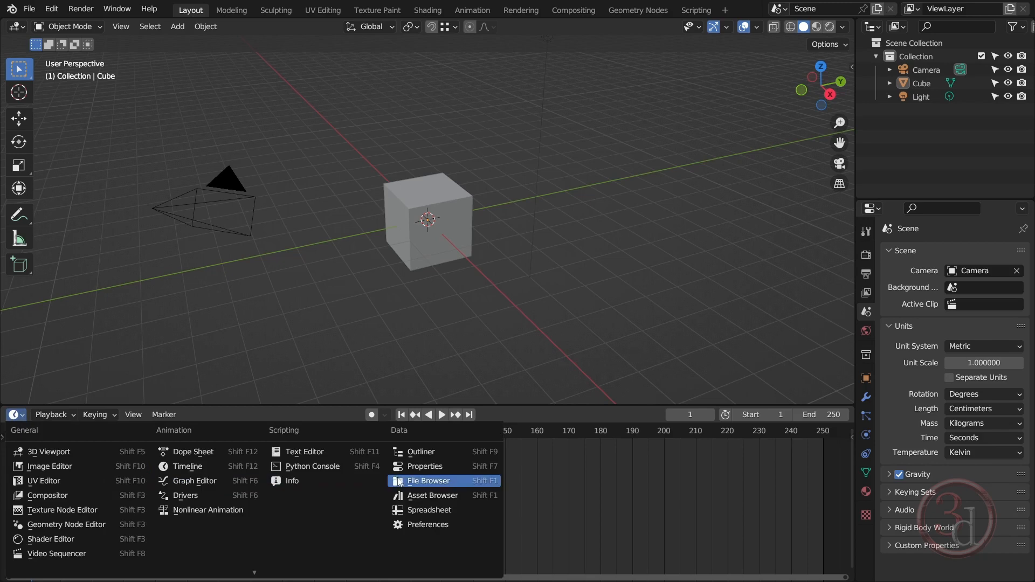
left_click(426, 496)
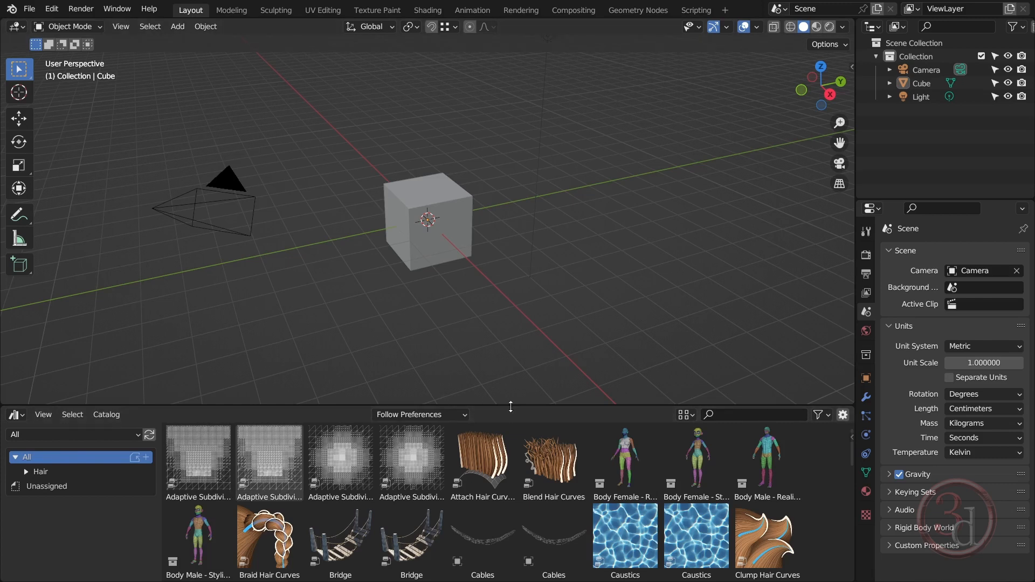
left_click_drag(513, 406, 517, 351)
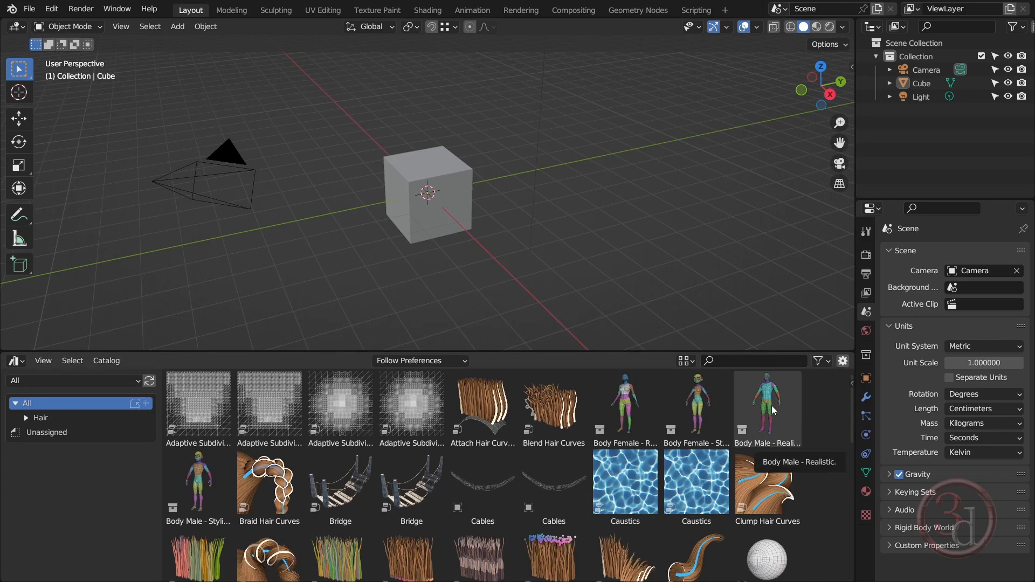
left_click_drag(772, 406, 462, 234)
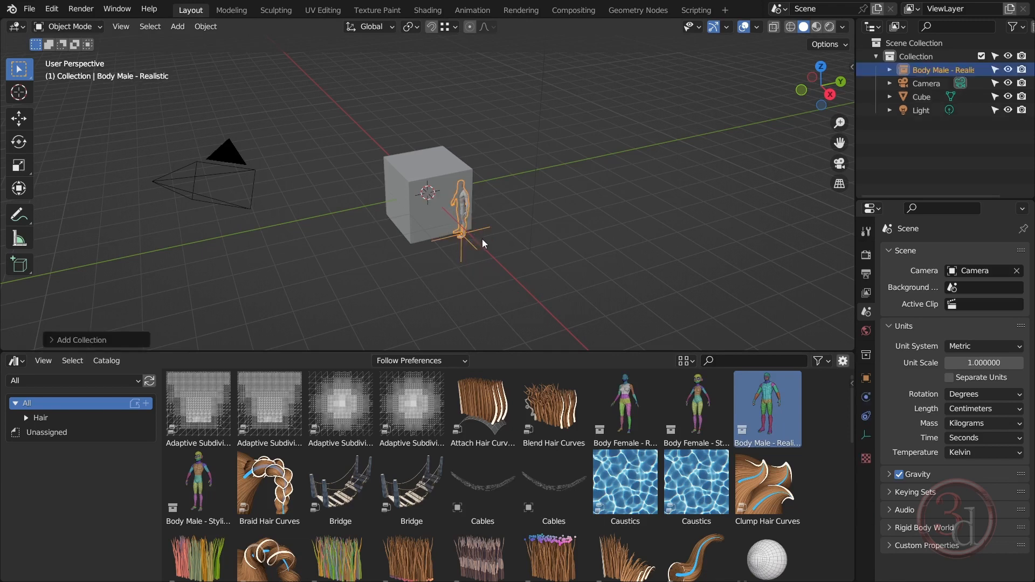
Shrink the Asset Browser area to a thin strip and delete the default cube
left_click(414, 233)
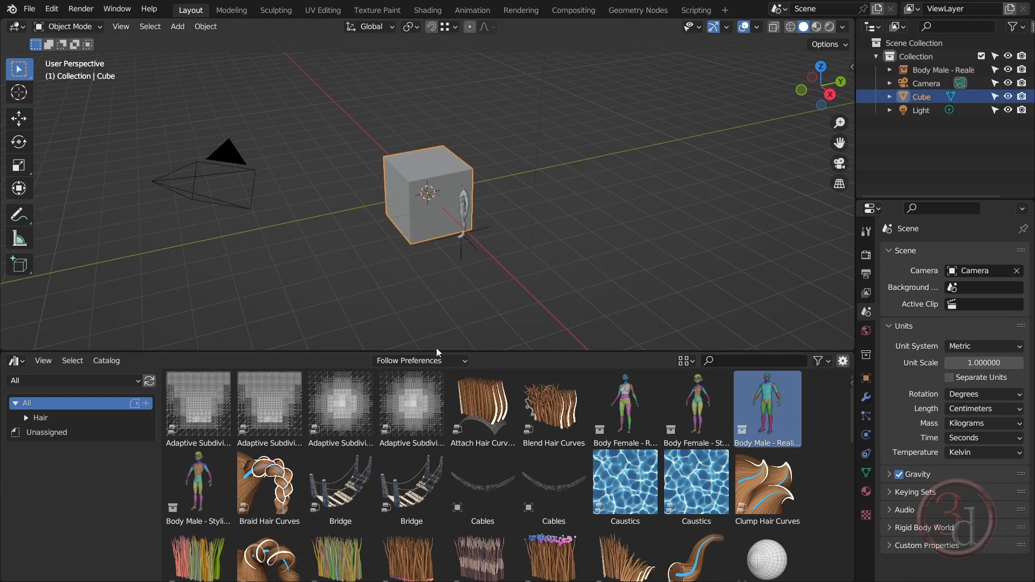
left_click_drag(437, 351, 447, 555)
scroll(427, 297, "up", 5)
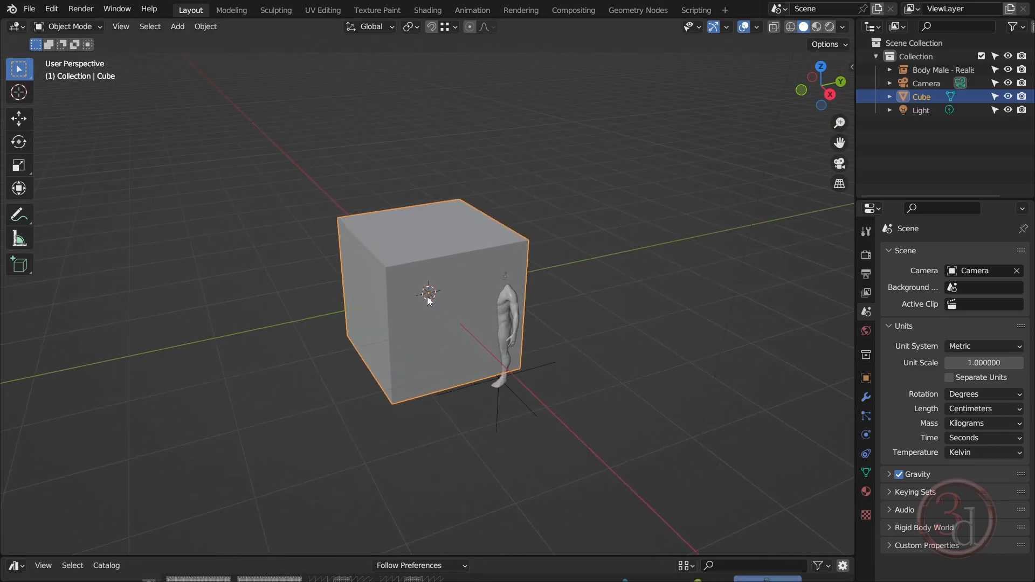
key("Delete")
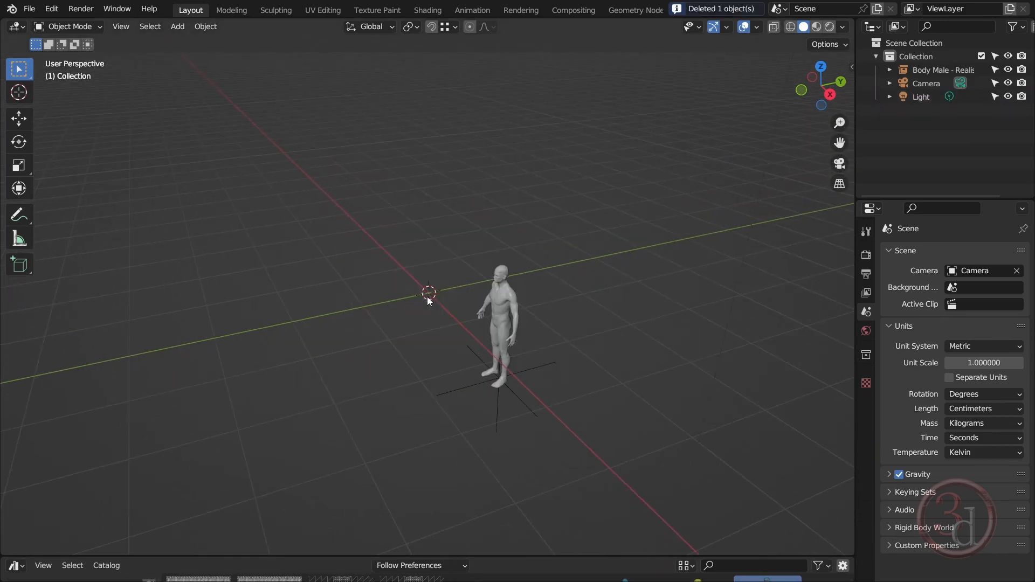
Set the male body's X, Y and Z location to 0 cm so it stands at the world origin
middle_click_drag(428, 331, 549, 364)
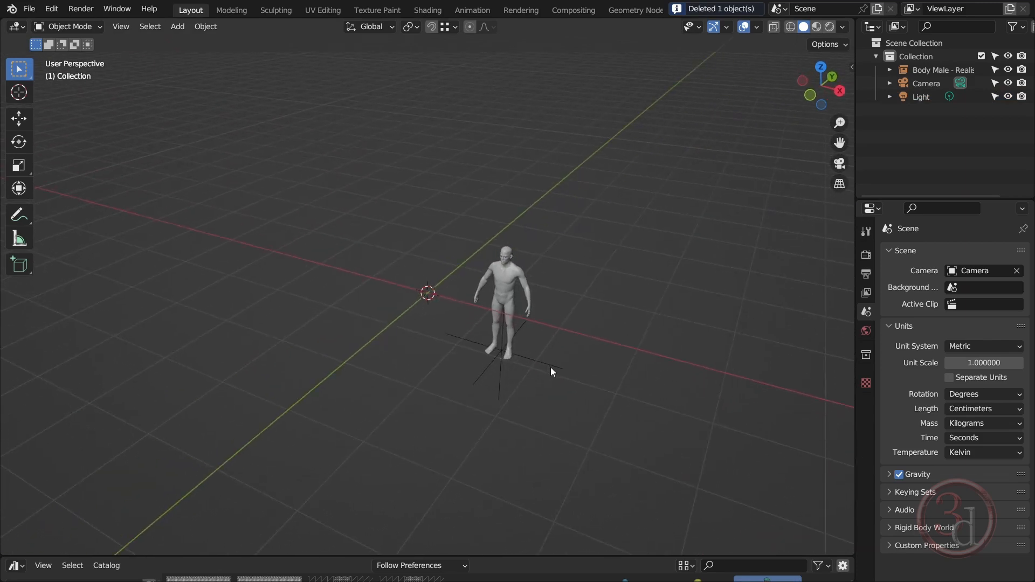
left_click(551, 371)
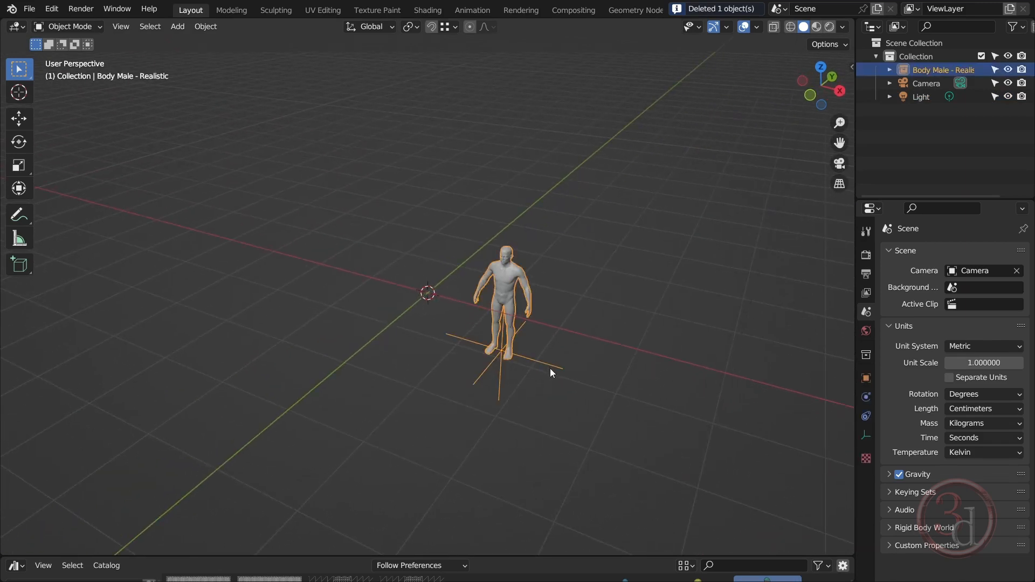
key("n")
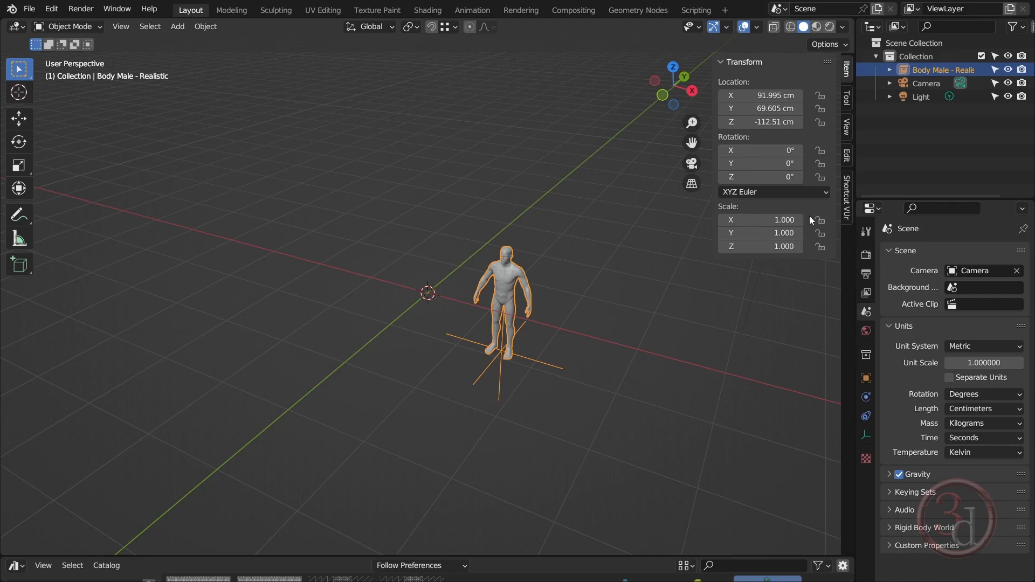
left_click_drag(771, 96, 772, 122)
type("0")
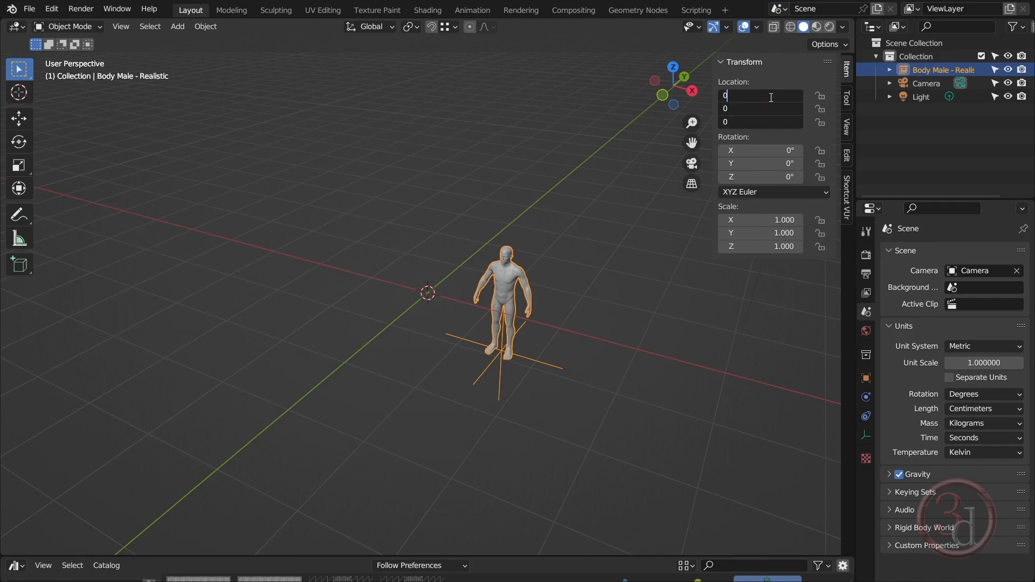
key("Return")
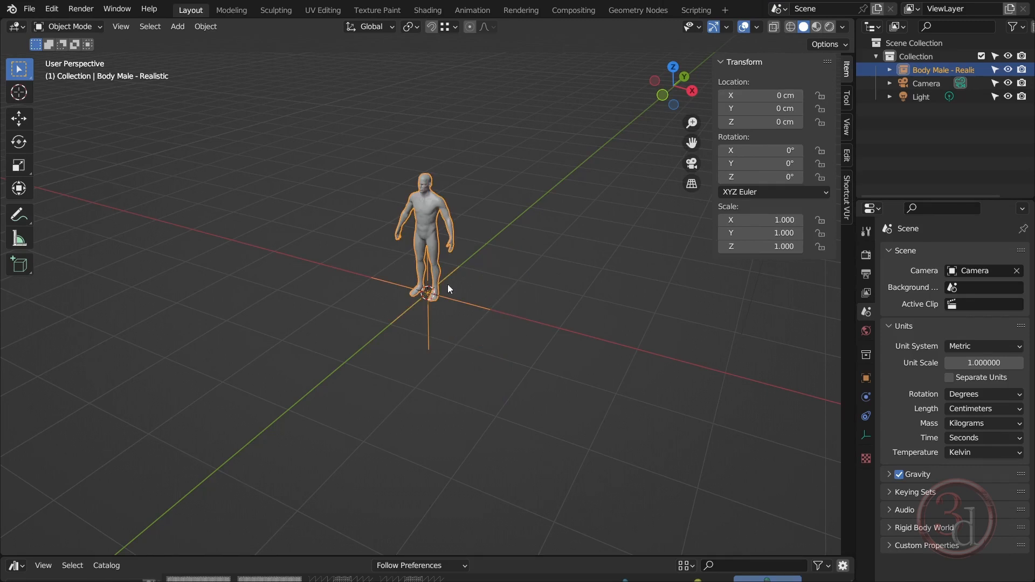
middle_click_drag(448, 283, 485, 305)
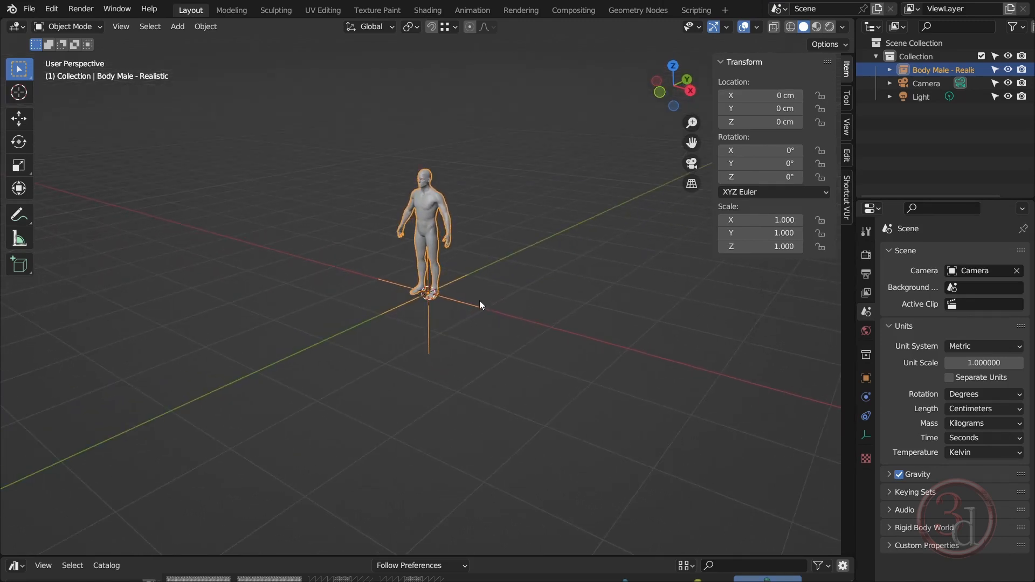
key("KP_Decimal")
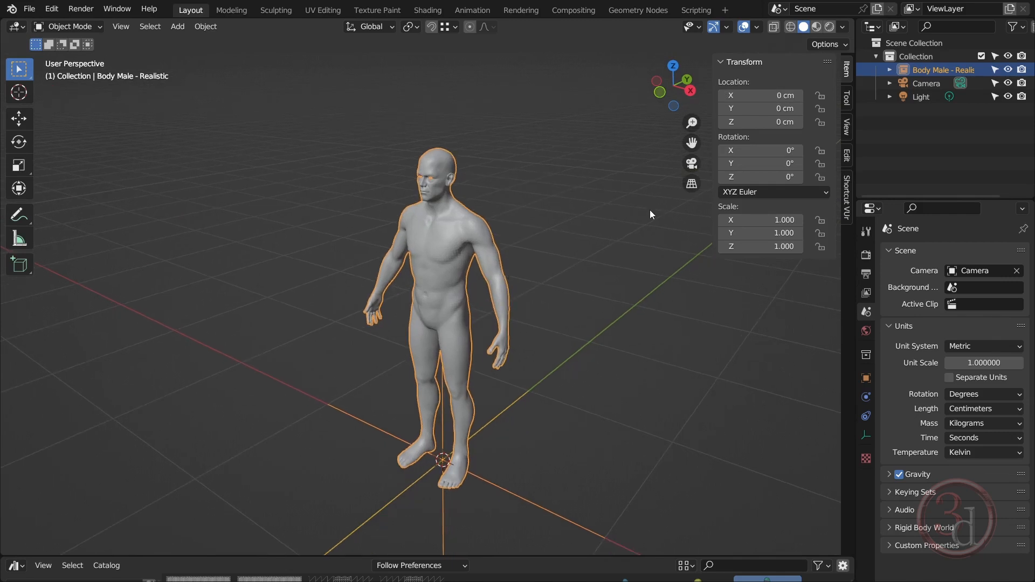
key("n")
middle_click_drag(623, 286, 573, 382)
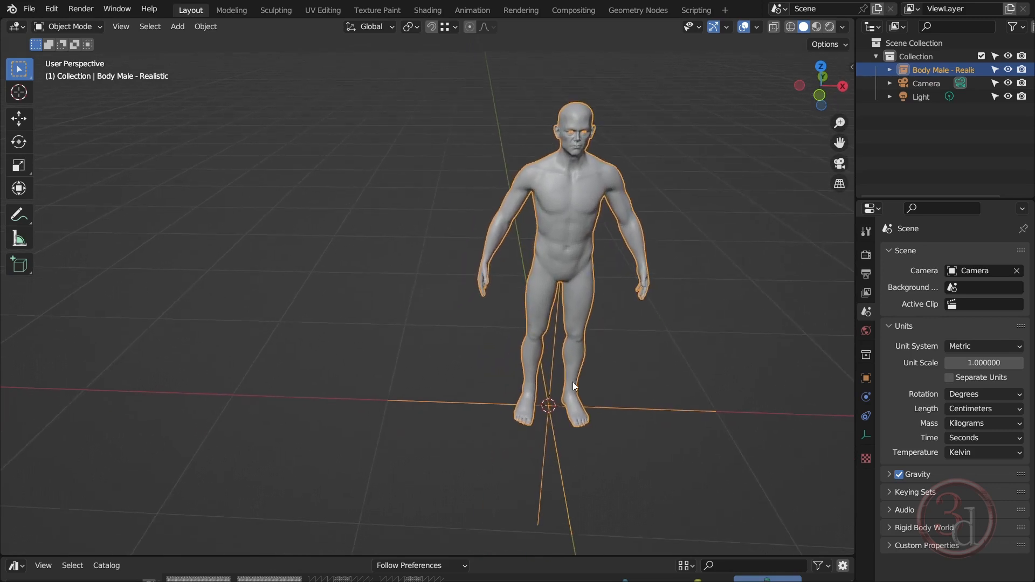
Add a mesh circle with a radius of 3.3 cm at the world origin, between the body's feet
left_click(420, 392)
middle_click_drag(419, 389, 405, 319)
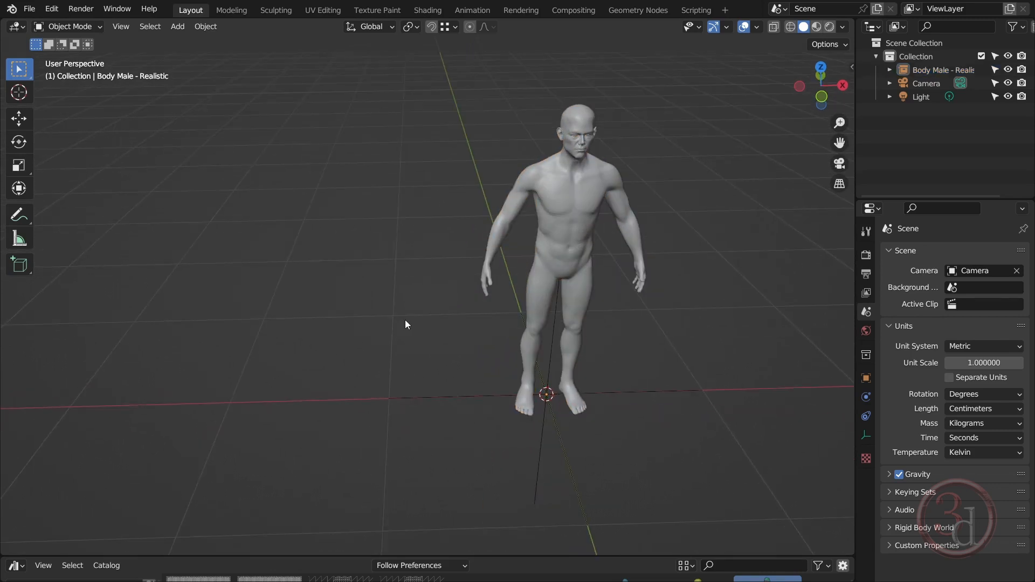
key("shift+a")
mouse_move(332, 152)
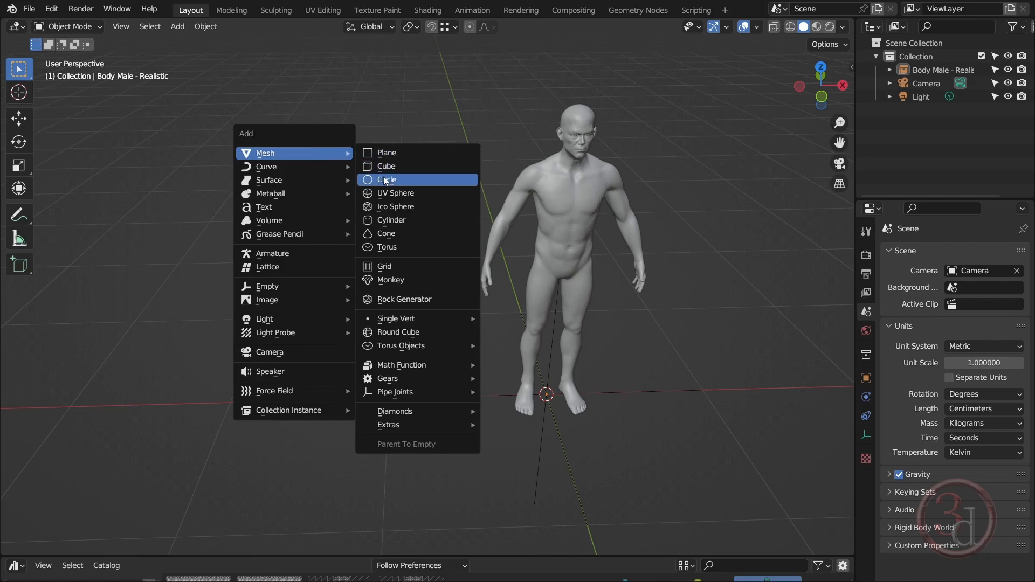
left_click(419, 180)
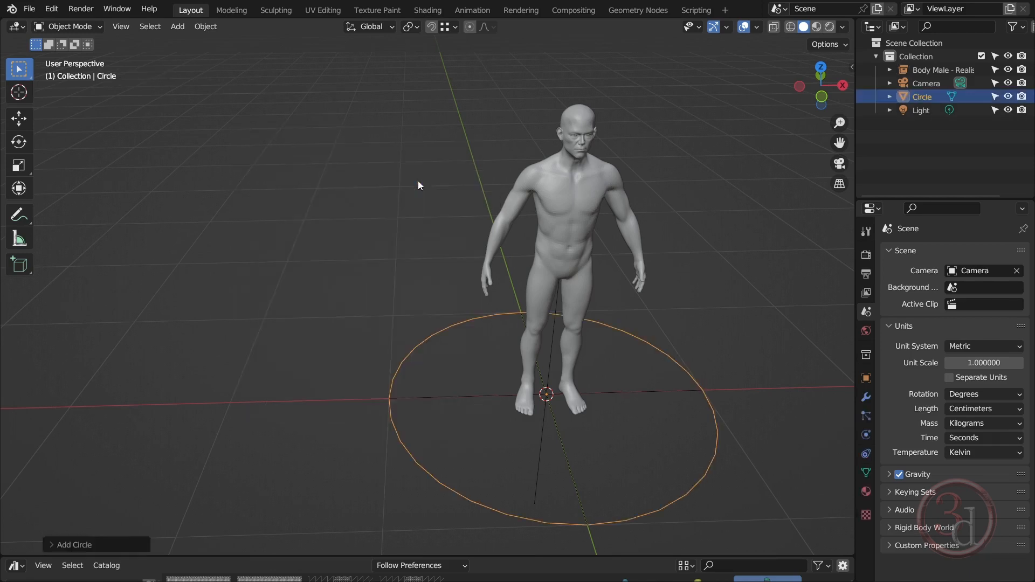
left_click(81, 545)
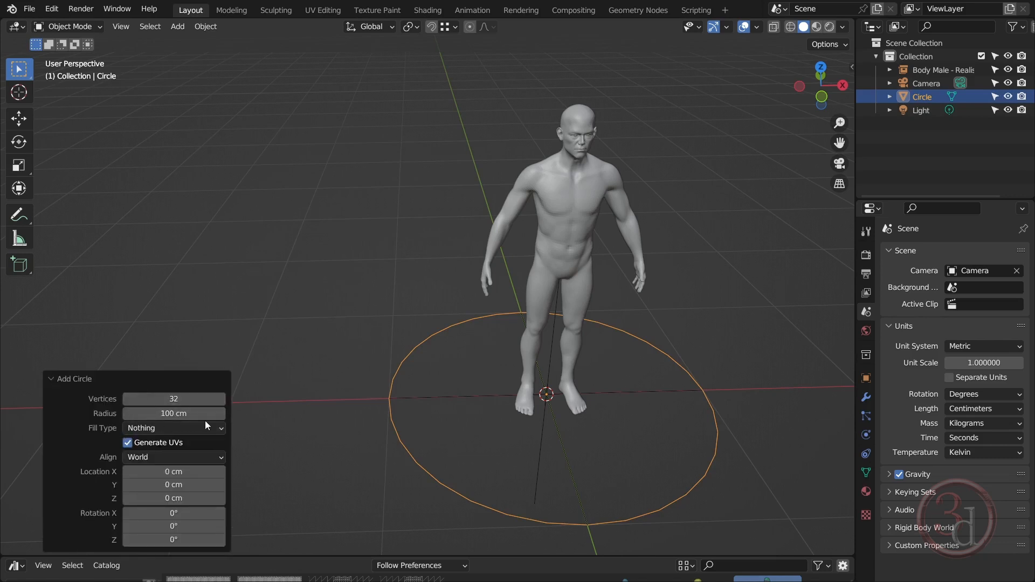
left_click(187, 415)
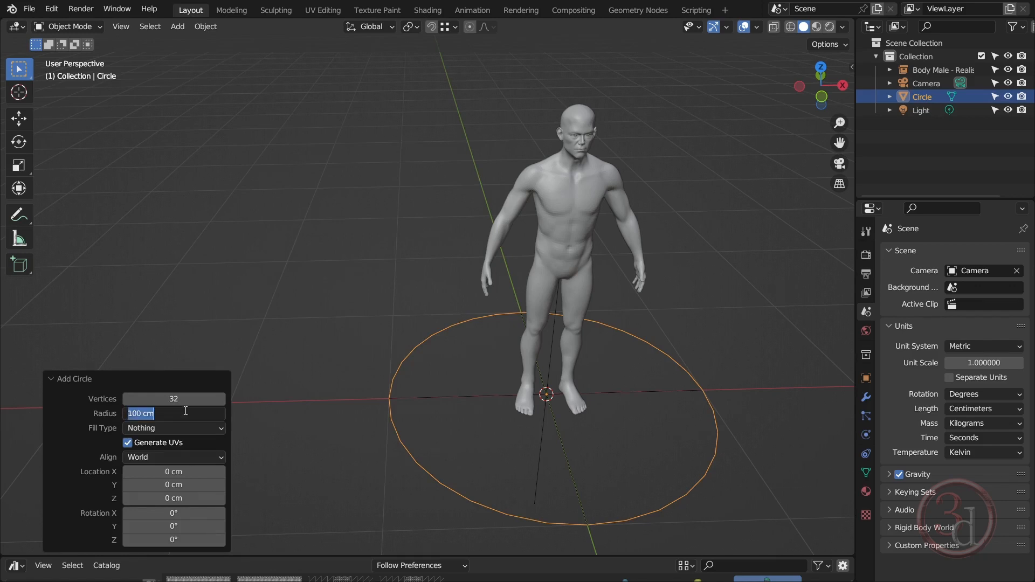
type("3.3")
key("Return")
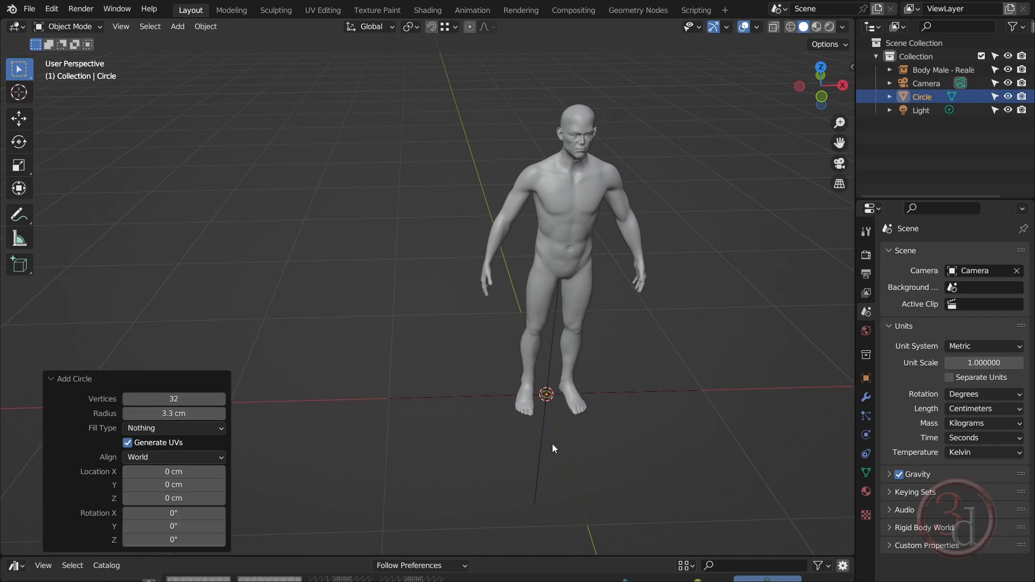
left_click(67, 377)
Enter Edit Mode on the circle and fill it with a face
scroll(545, 394, "up", 10)
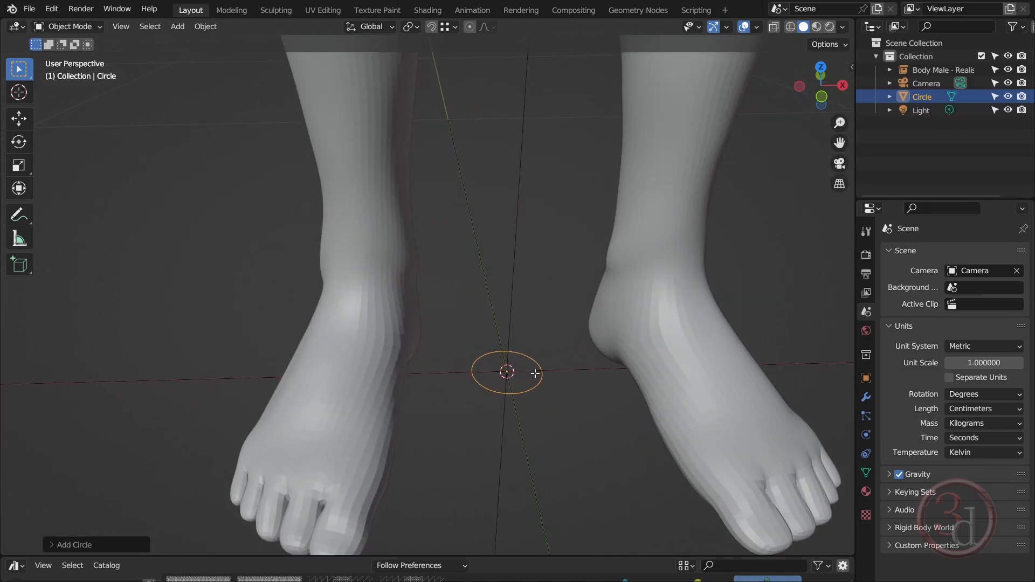
key("Tab")
scroll(536, 373, "up", 5)
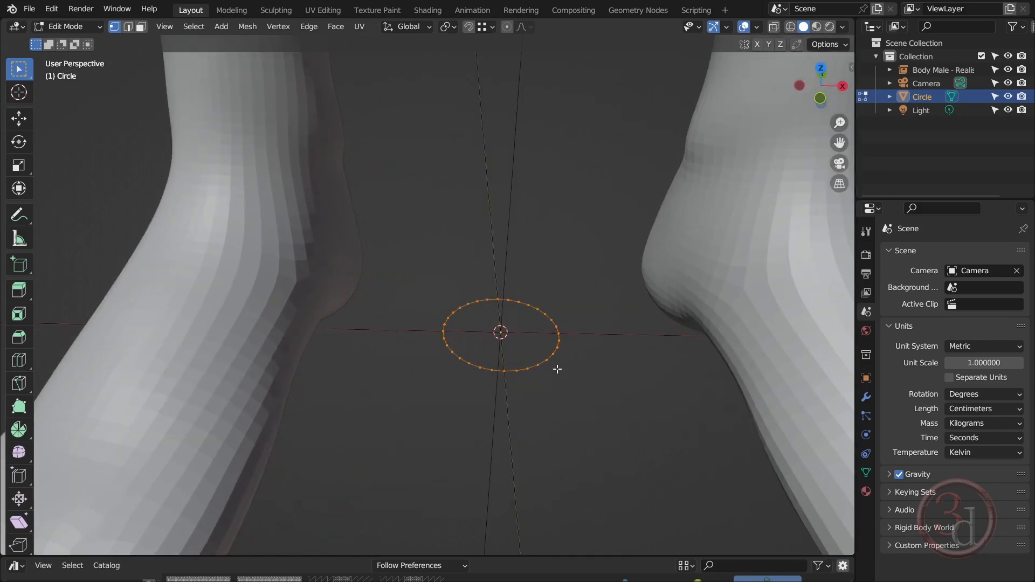
key("f")
Extrude the filled circle upward about 0.3 cm to form a thin disc
middle_click_drag(560, 376, 561, 344)
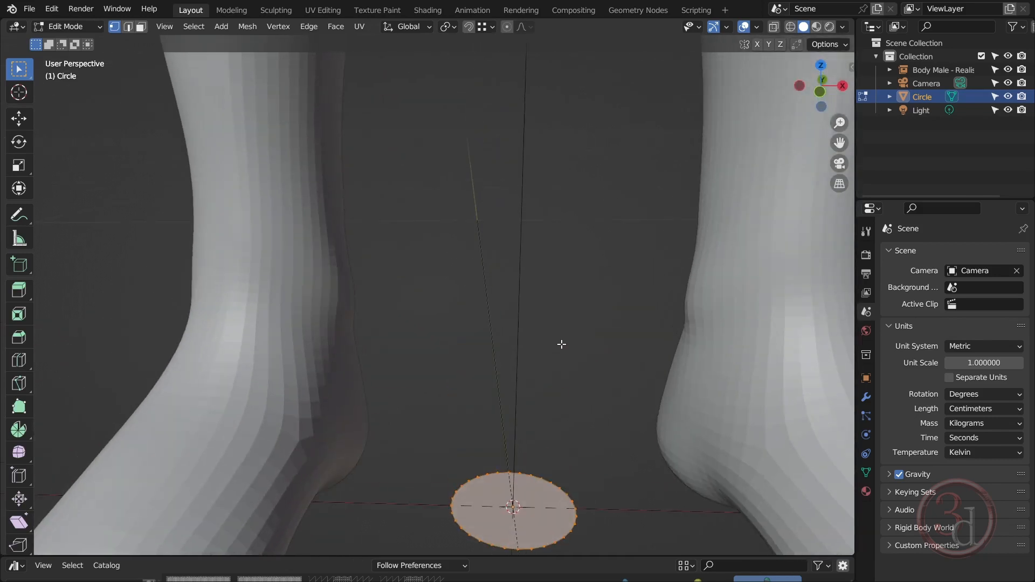
key("KP_Decimal")
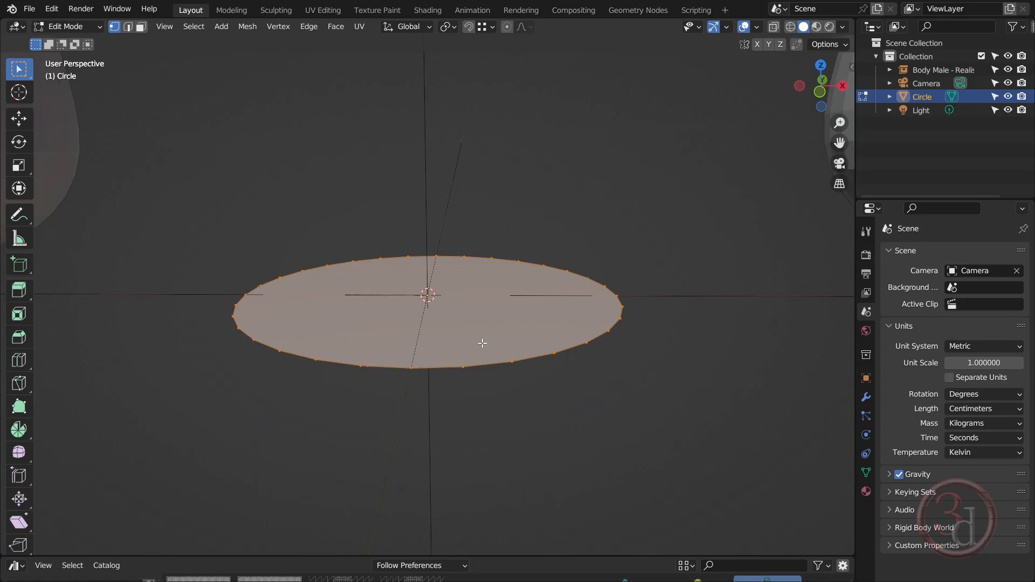
middle_click_drag(481, 345, 501, 353)
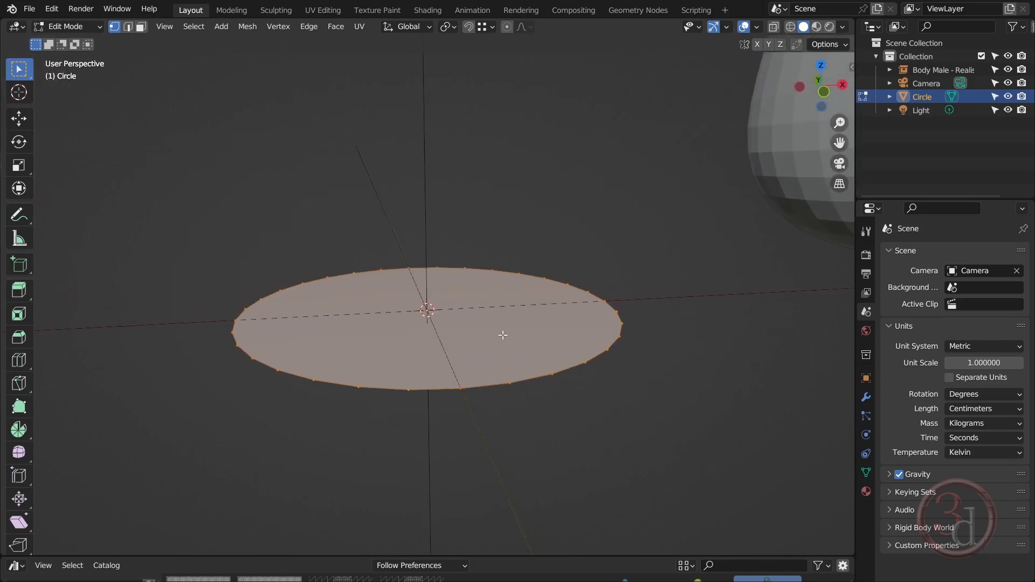
key("e")
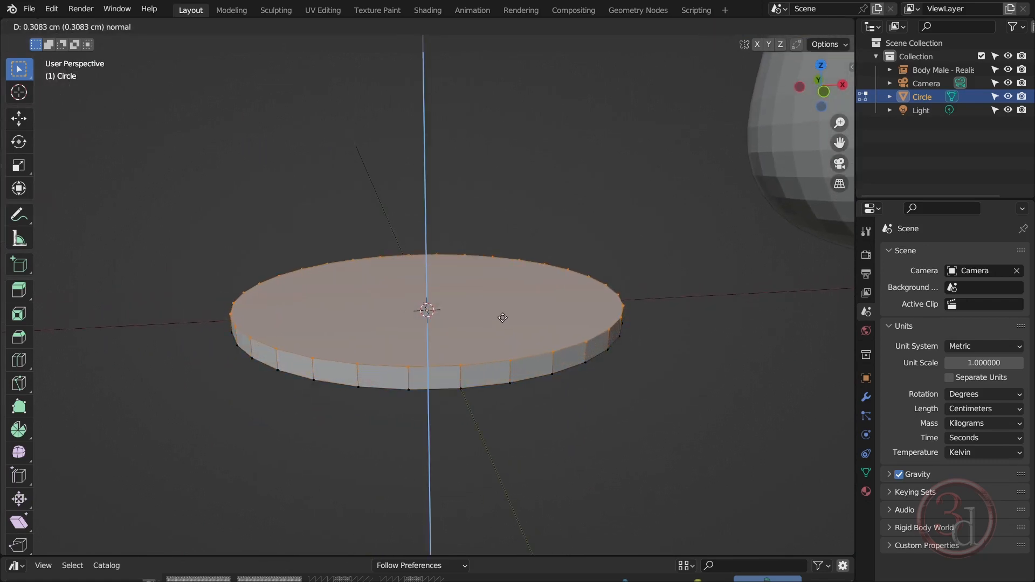
left_click(503, 319)
Inset the disc's bottom face by about 1.1 cm
scroll(534, 304, "down", 3)
middle_click_drag(535, 303, 550, 287)
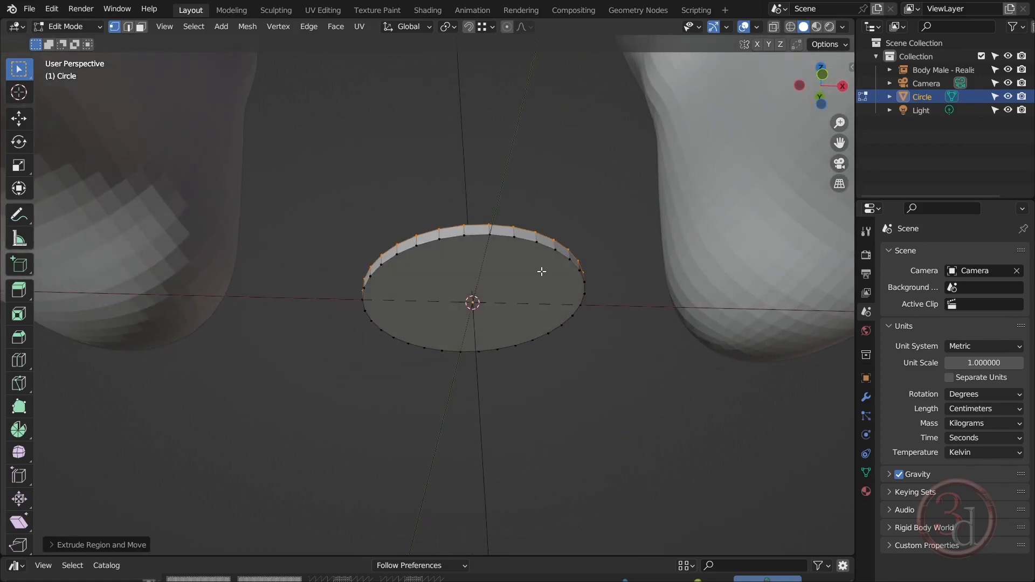
left_click(547, 267, "alt")
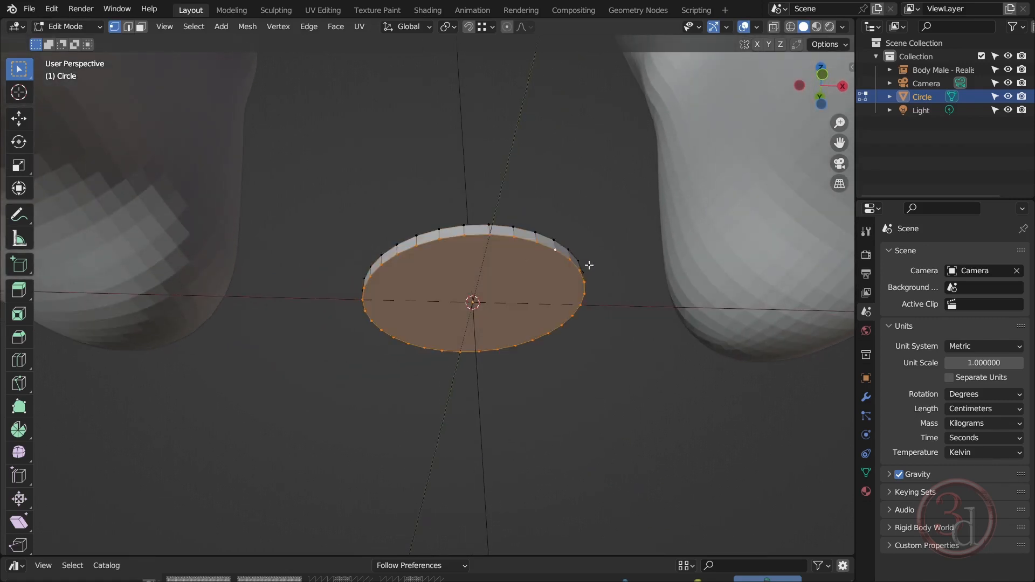
middle_click_drag(538, 311, 557, 281)
middle_click_drag(527, 322, 528, 338)
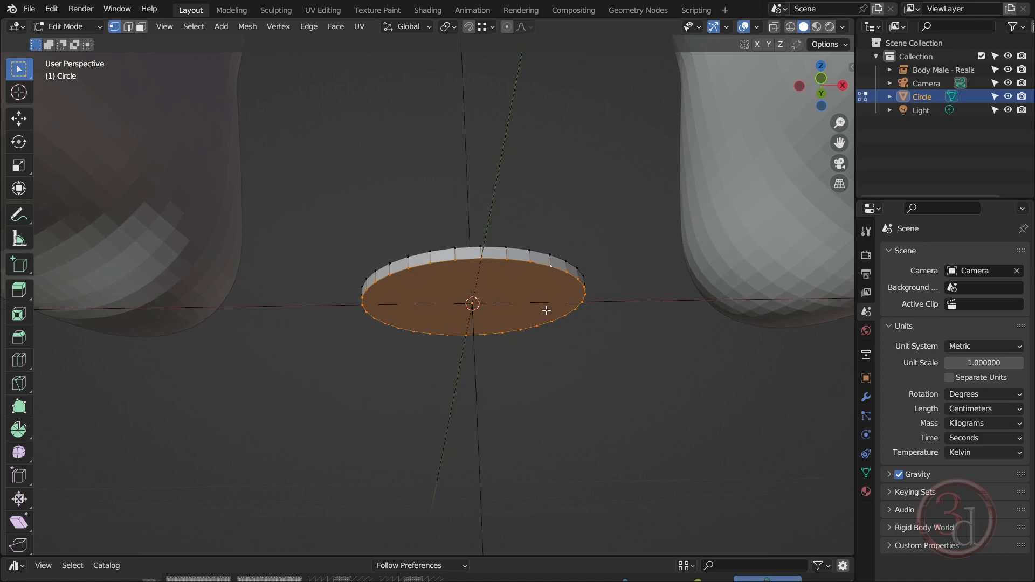
key("i")
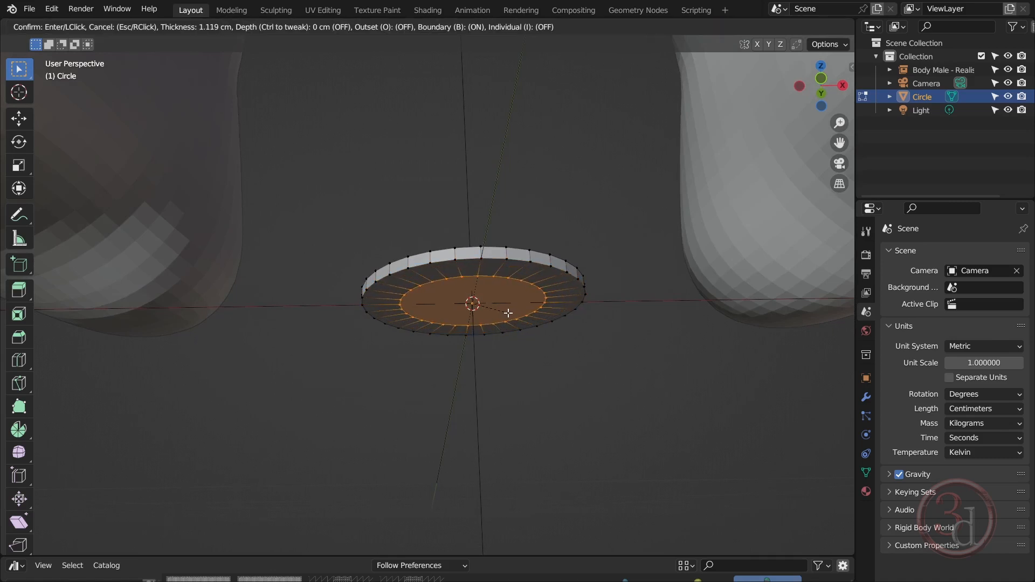
left_click(520, 313)
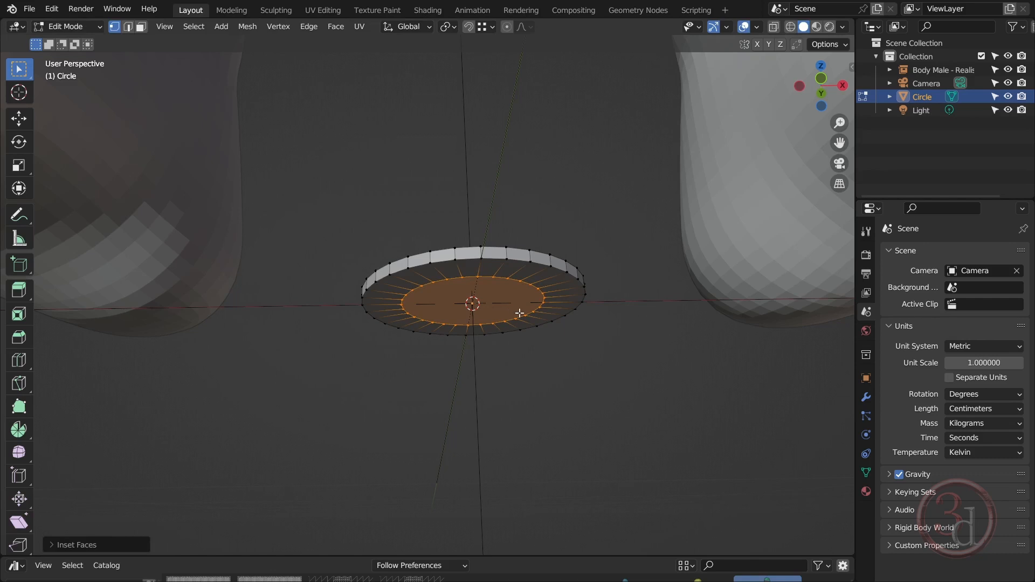
Move the disc's inset bottom face slightly down along the Z axis to slope the underside
key("g")
key("z")
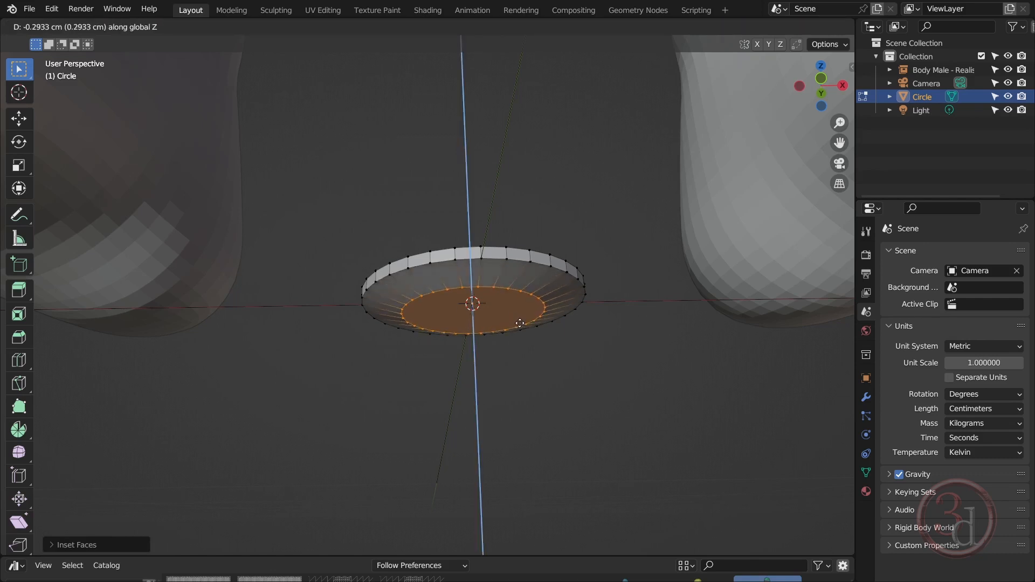
left_click(521, 328)
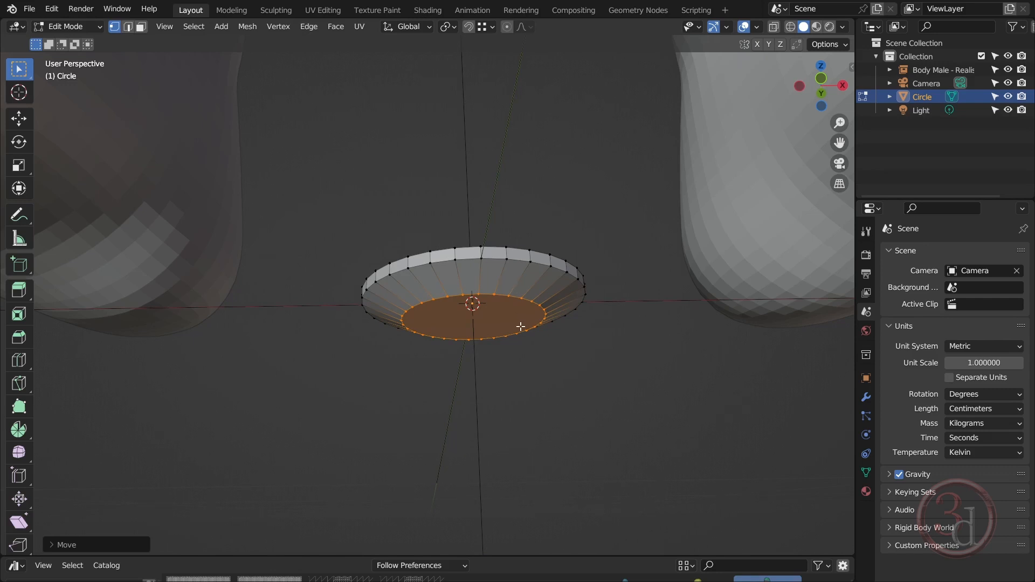
Extrude the lowered bottom face down into a long shaft and scale its end to about 0.11 to taper it
key("e")
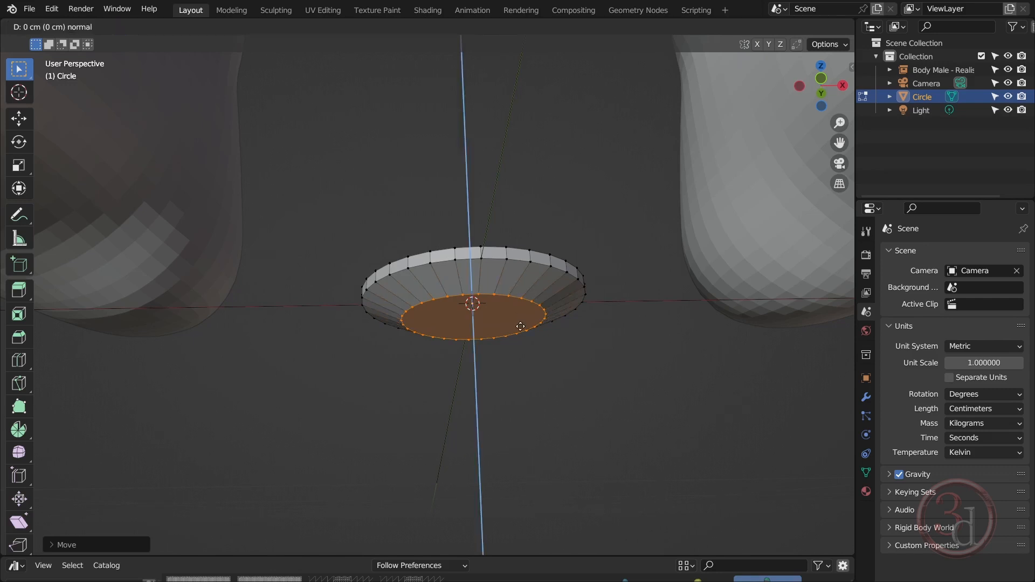
left_click(513, 523)
scroll(513, 522, "down", 5)
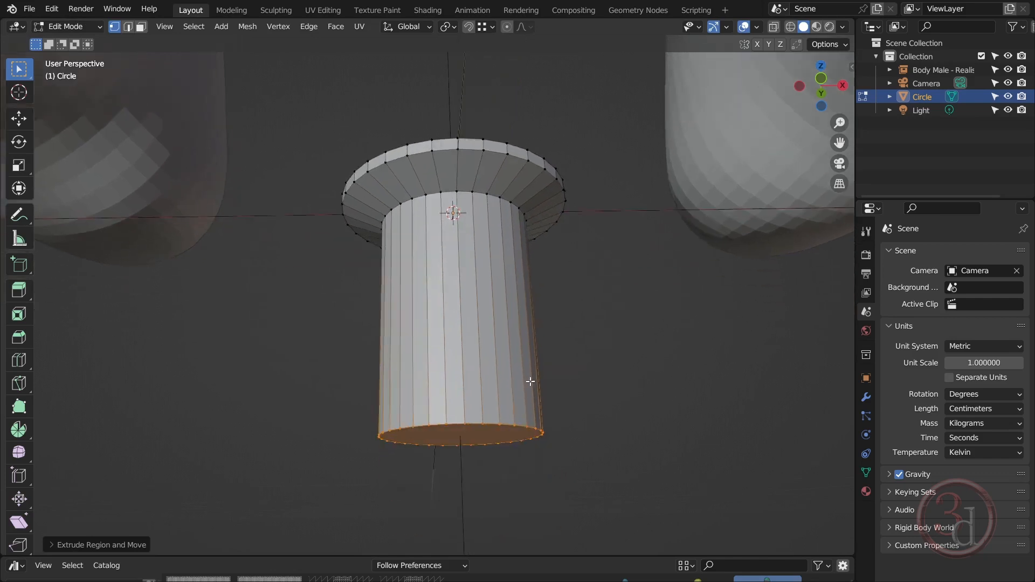
key("s")
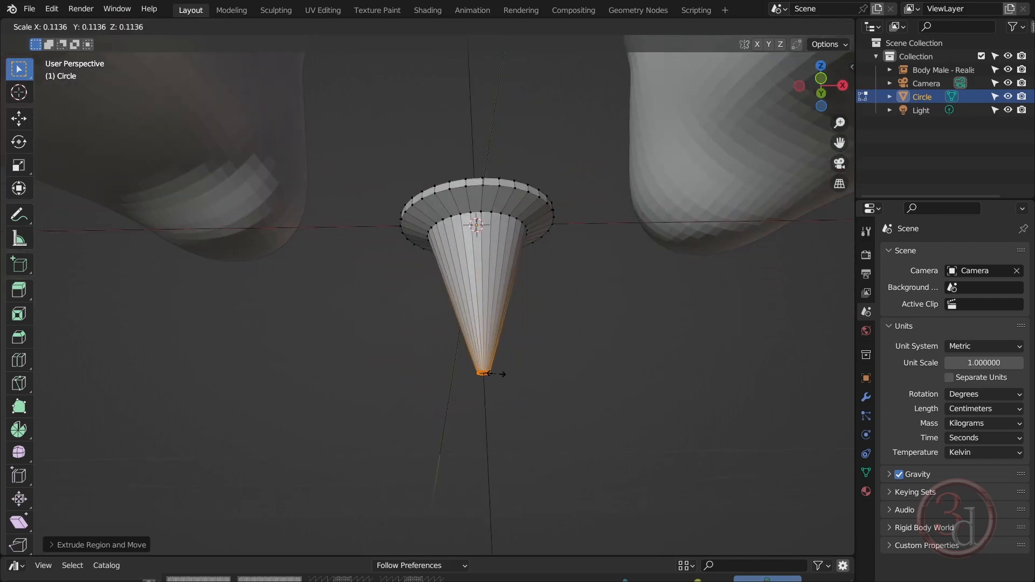
left_click(494, 374)
middle_click_drag(557, 407, 548, 301, "shift")
scroll(540, 294, "down", 1)
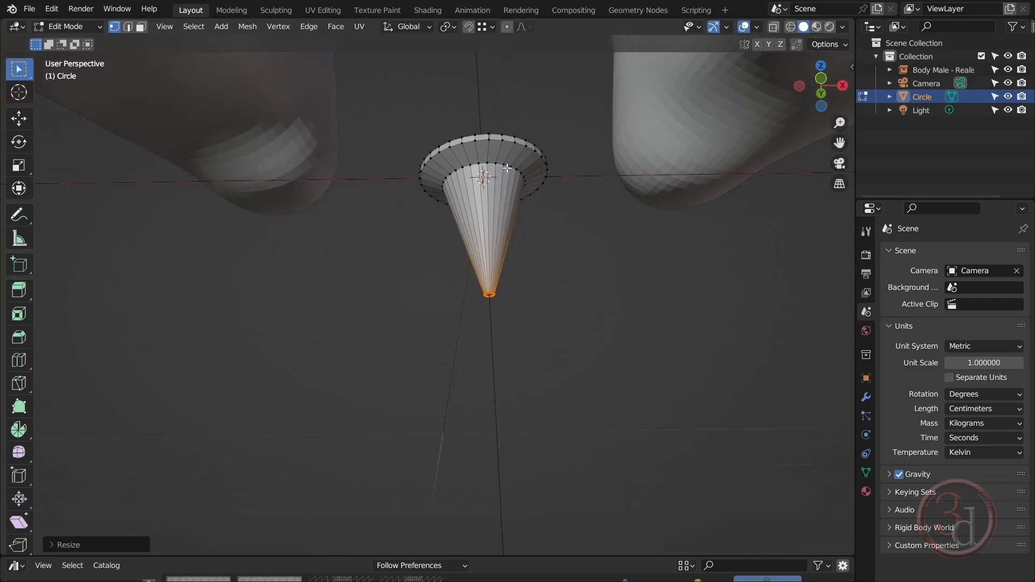
Select the edge loop where the shaft meets the disc and scale it to about 0.6 to slim the shaft
left_click(506, 164, "alt")
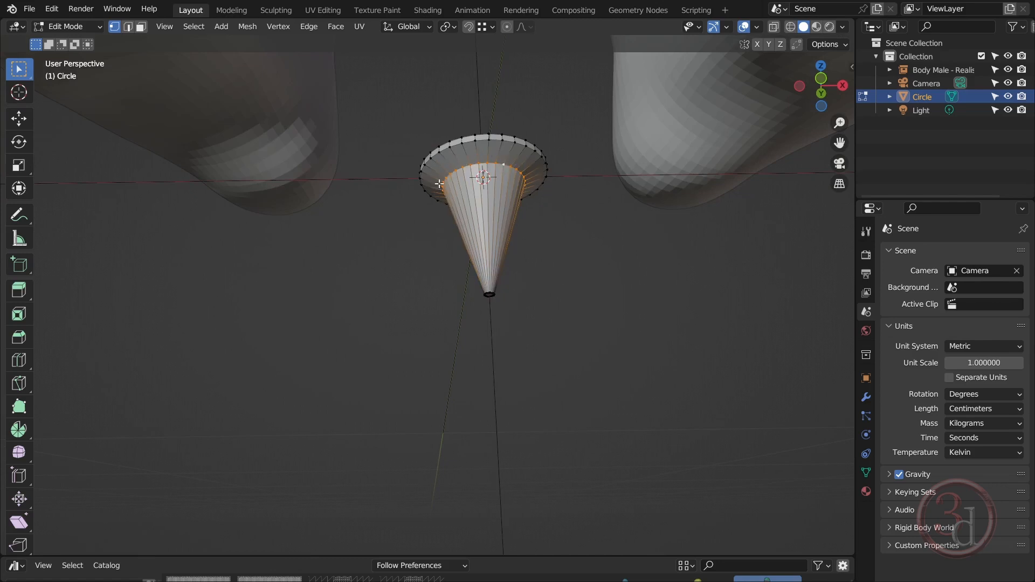
key("s")
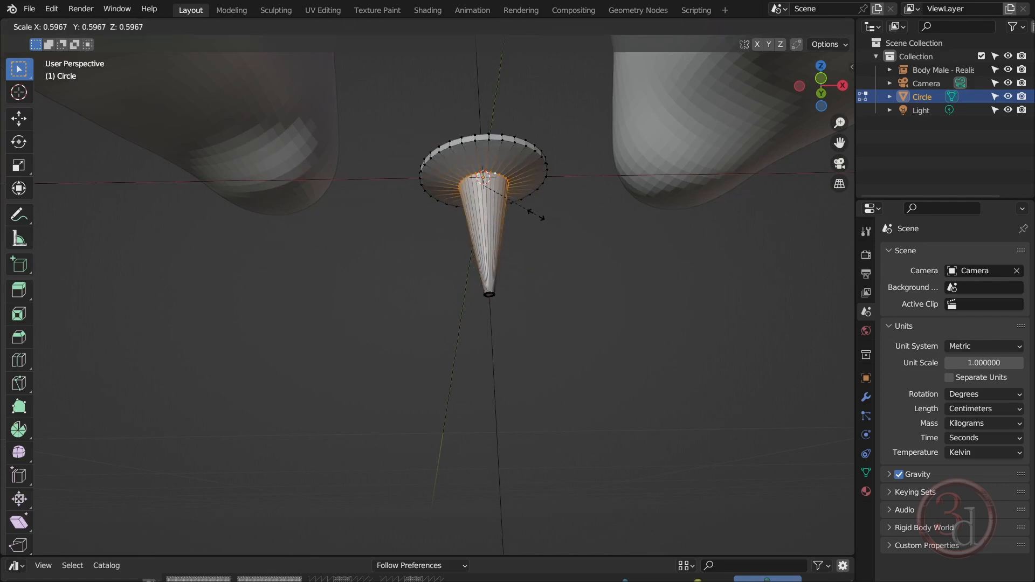
left_click(536, 215)
Select all vertices of the shaft's tip, including the hidden ones, and move them down along Z to lengthen the shaft
left_click(511, 291)
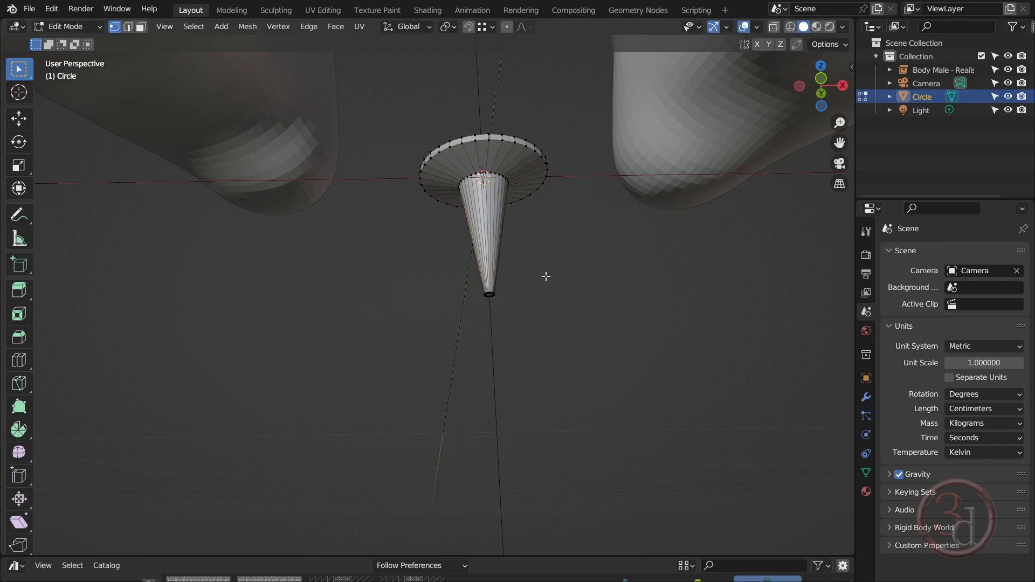
left_click_drag(548, 274, 408, 345)
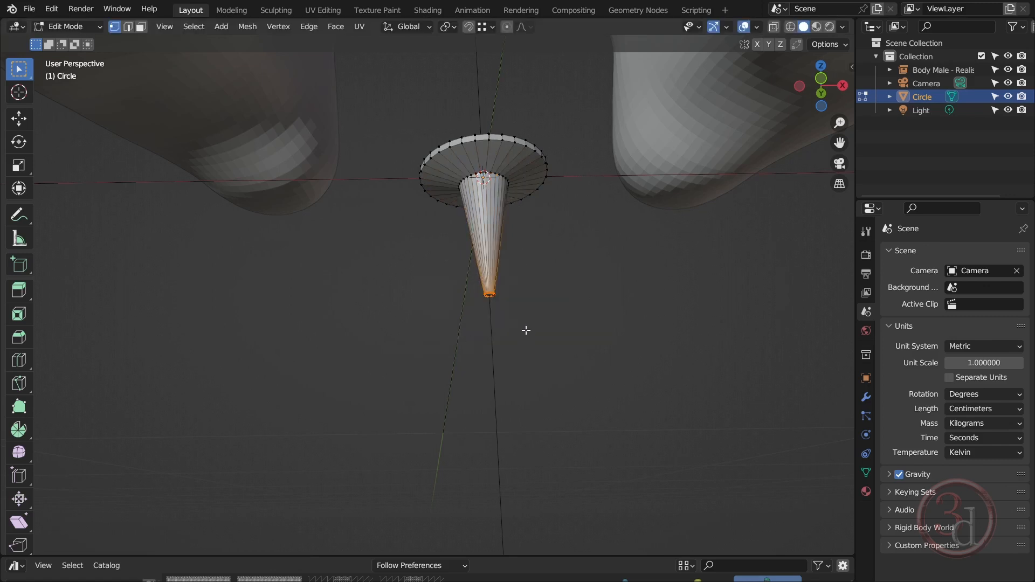
key("z")
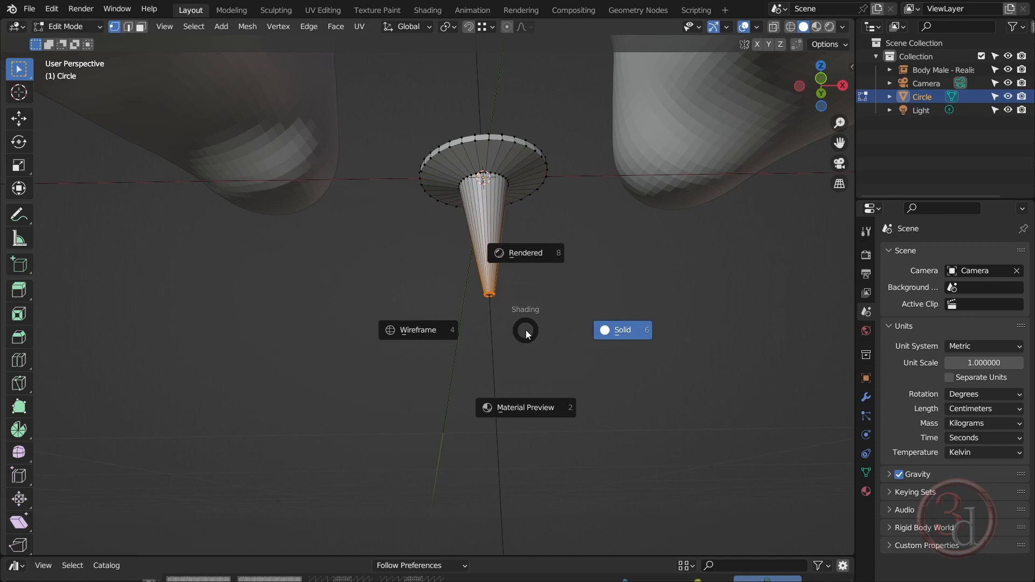
left_click(427, 329)
left_click_drag(559, 336, 460, 278)
key("z")
left_click(585, 317)
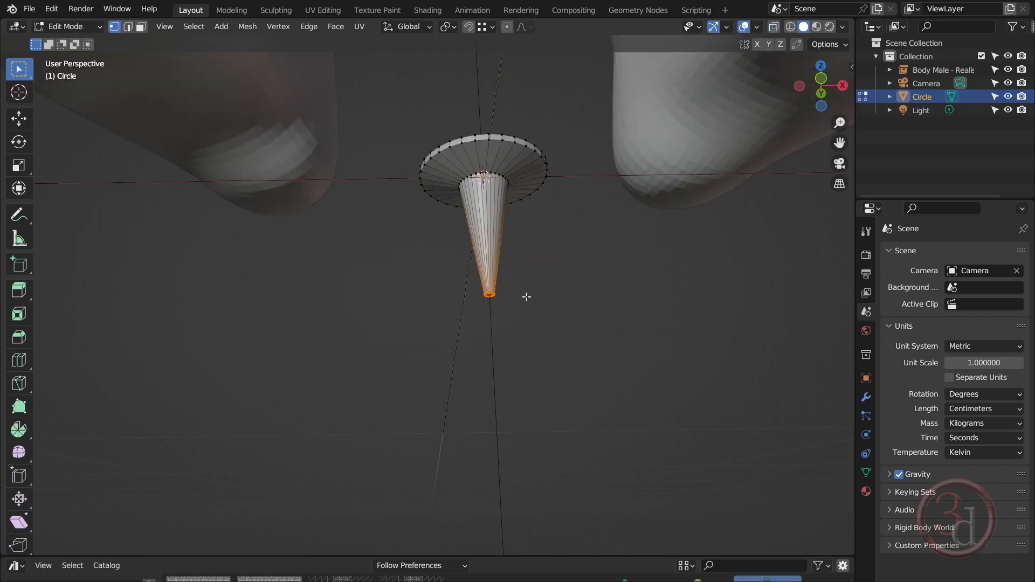
key("g")
key("z")
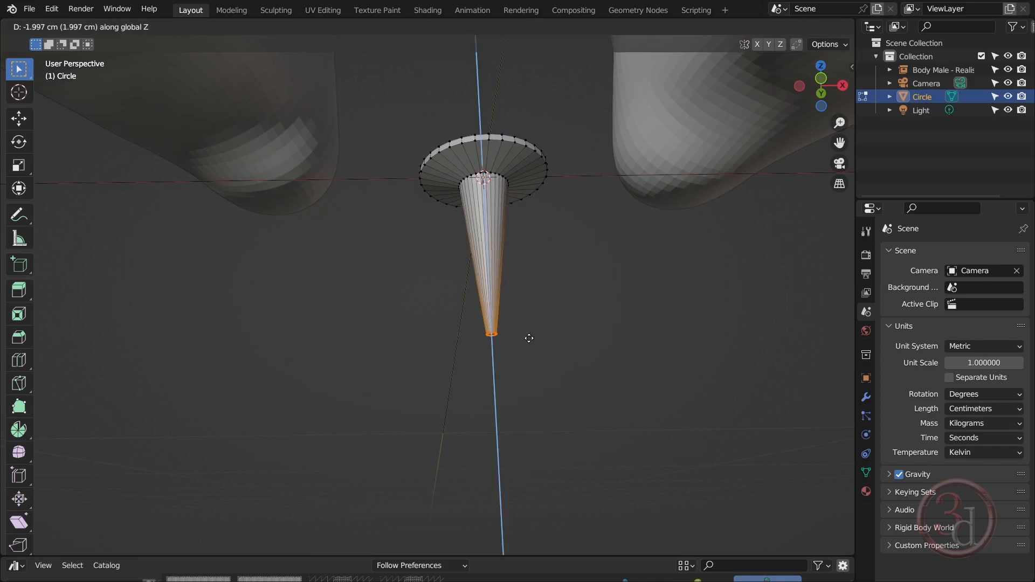
left_click(531, 364)
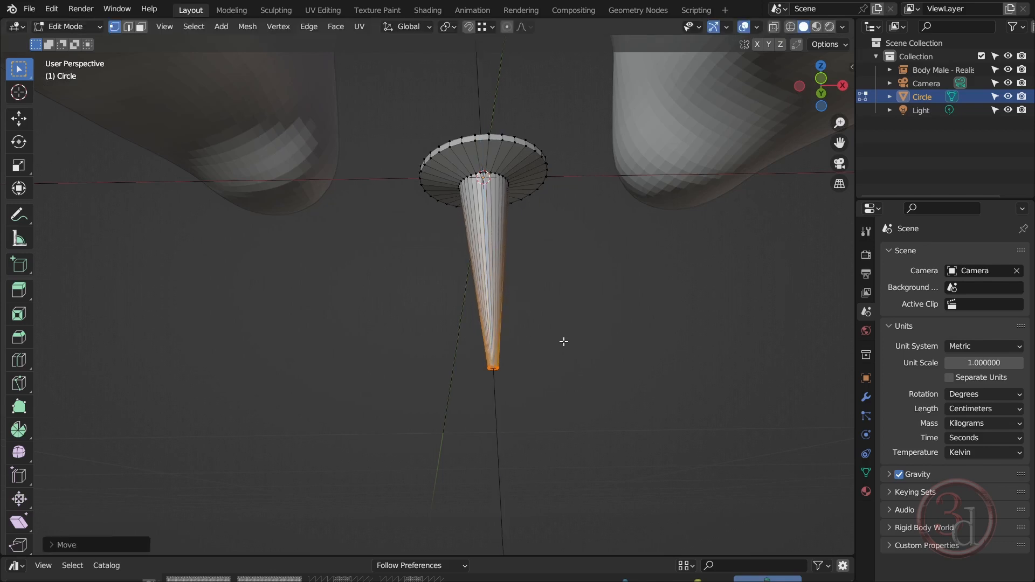
Select the complete ring of tip vertices using wireframe shading and scale it down to a sharp point
mouse_move(564, 342)
middle_mouse_down()
mouse_move(613, 366)
mouse_move(569, 386)
mouse_move(555, 346)
middle_mouse_up()
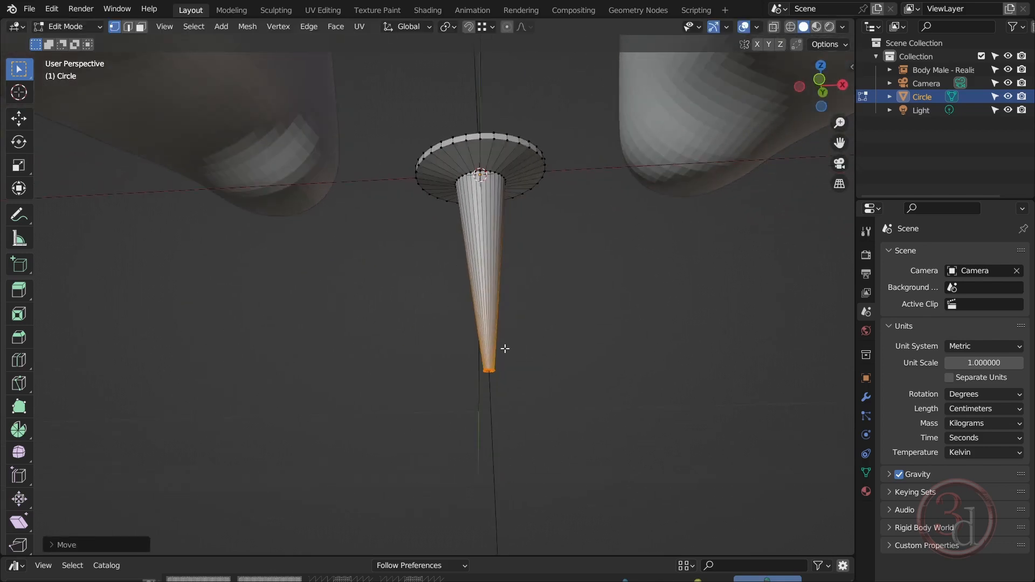
scroll(530, 355, "up", 1)
left_click_drag(534, 347, 463, 400)
key("s")
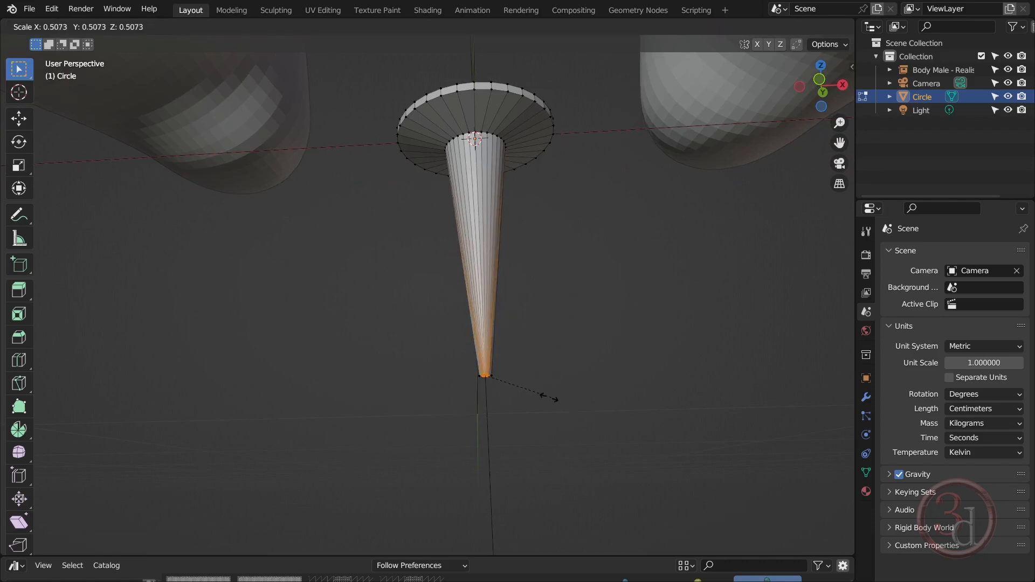
left_click(533, 389)
key("z")
left_click(411, 363)
left_click_drag(414, 347, 590, 445)
key("z")
left_click(550, 408)
key("s")
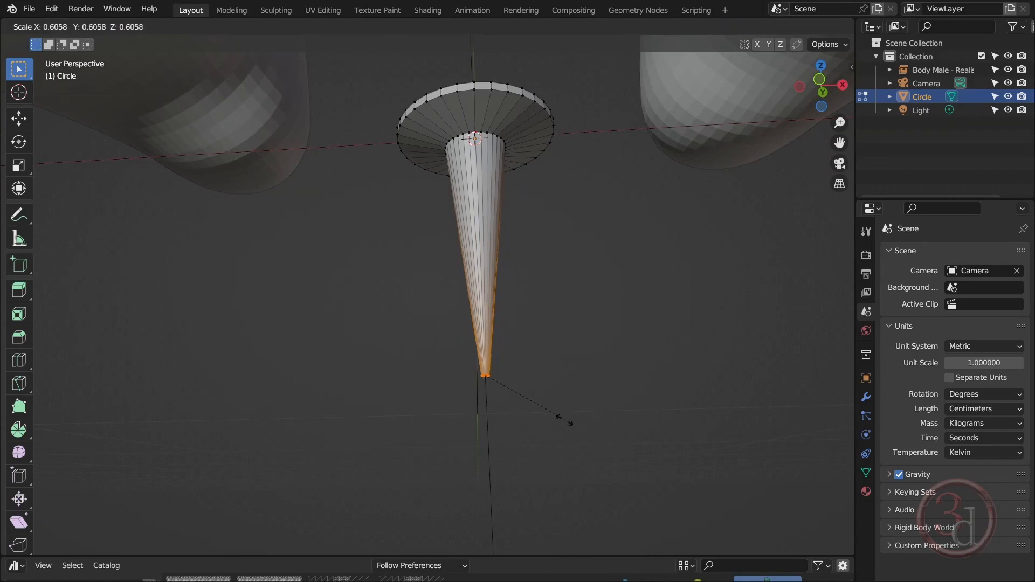
left_click(520, 398)
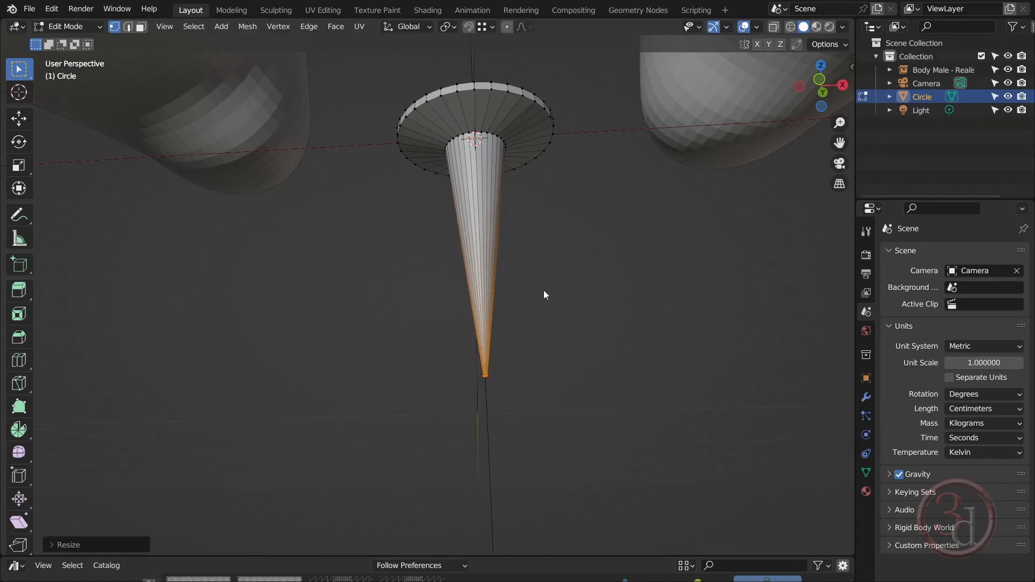
Inset the disc's top face in Edit Mode to leave a narrow border around its rim
key("Tab")
middle_click_drag(548, 261, 508, 158)
scroll(508, 158, "up", 4)
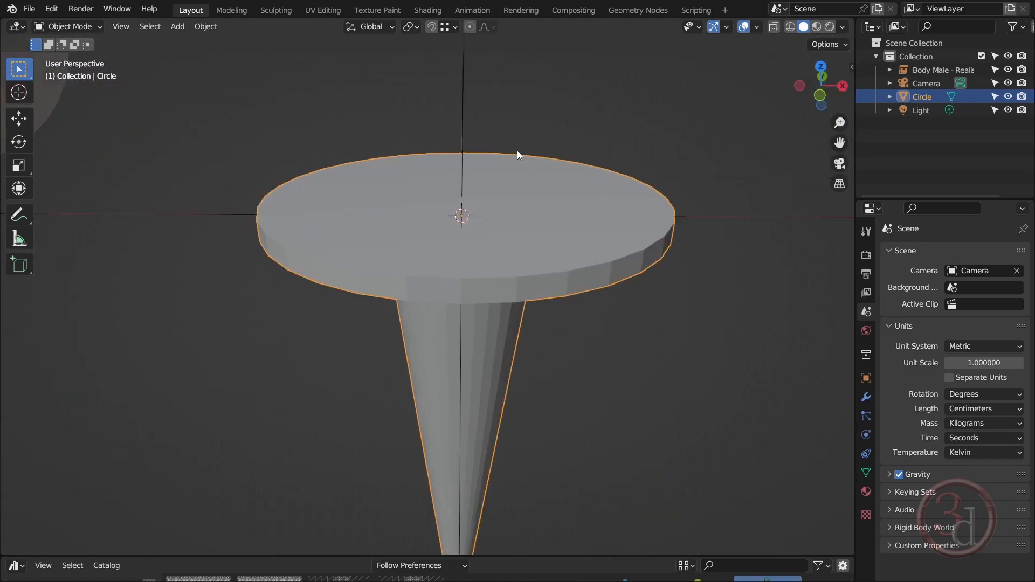
key("Tab")
middle_click_drag(564, 236, 567, 255)
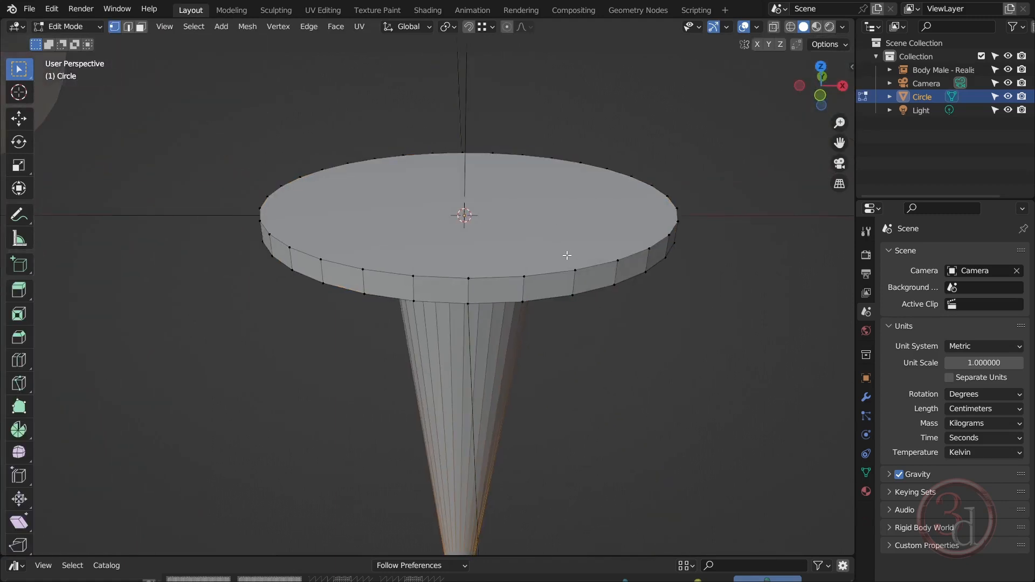
left_click(568, 255, "alt")
key("i")
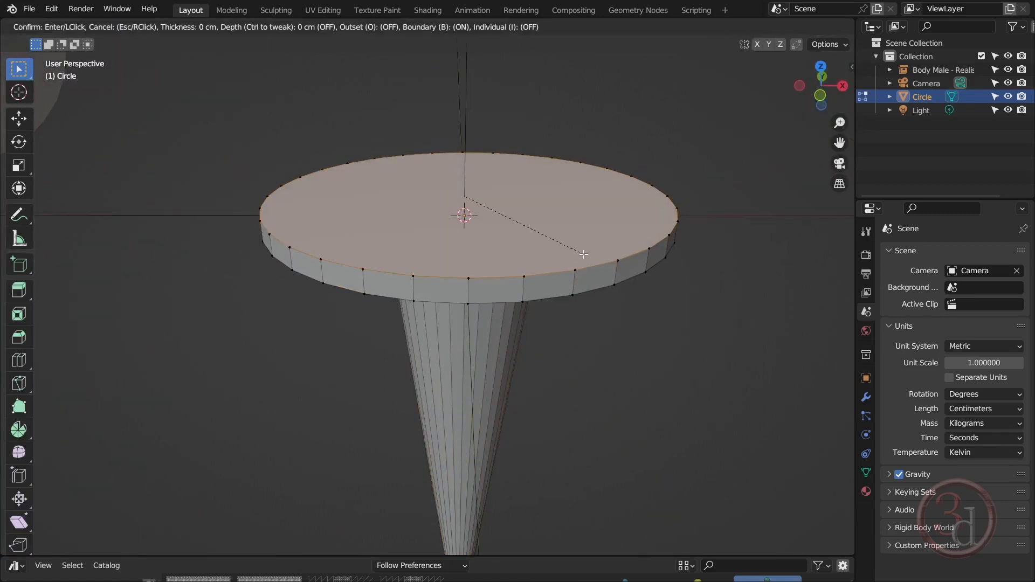
left_click(568, 247)
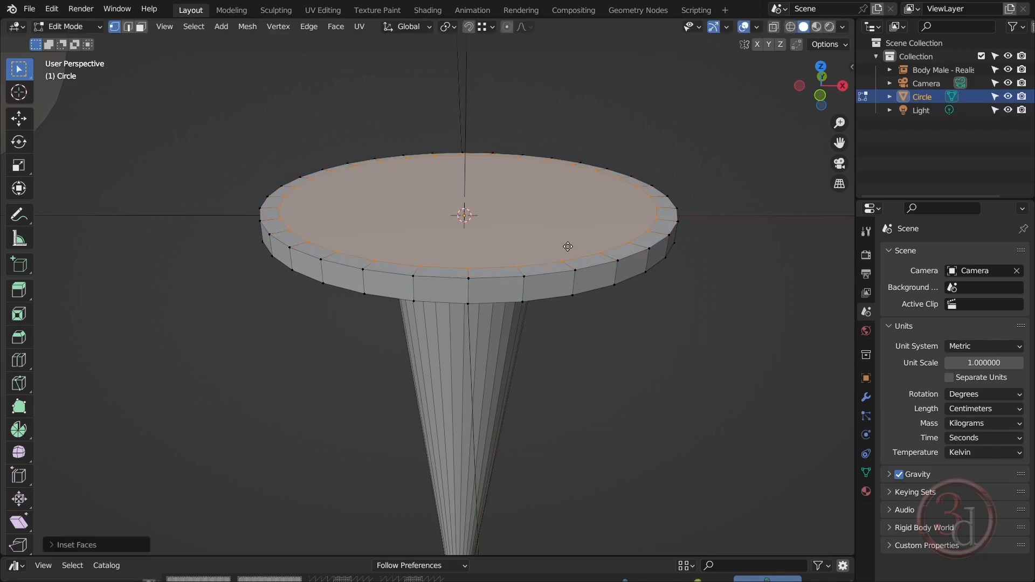
Raise the inset top face about 0.1 cm along Z to bevel the rim, and return to Object Mode
key("g")
key("z")
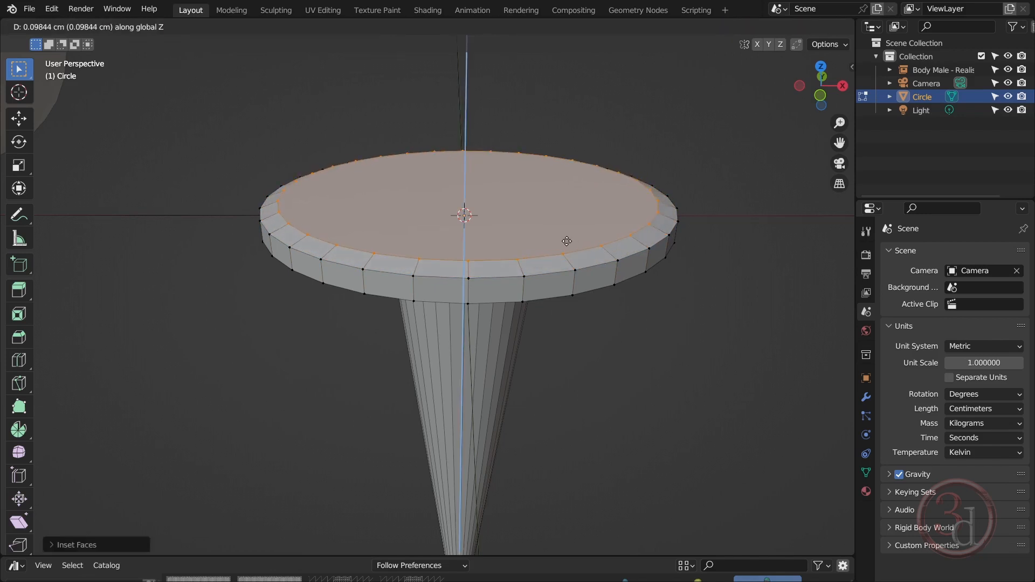
left_click(567, 241)
key("Tab")
scroll(588, 242, "down", 14)
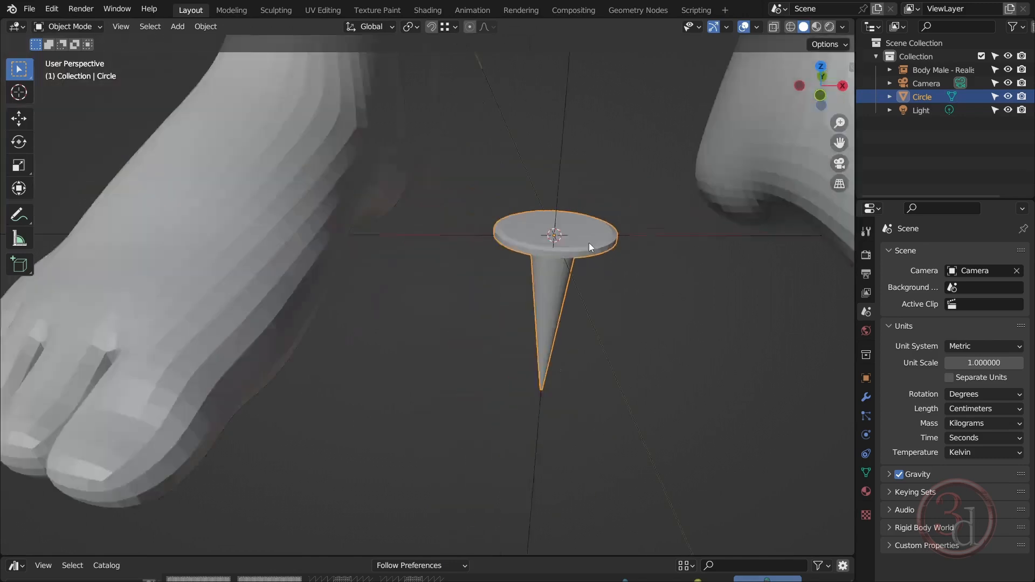
middle_click_drag(604, 254, 604, 205)
scroll(604, 205, "up", 5)
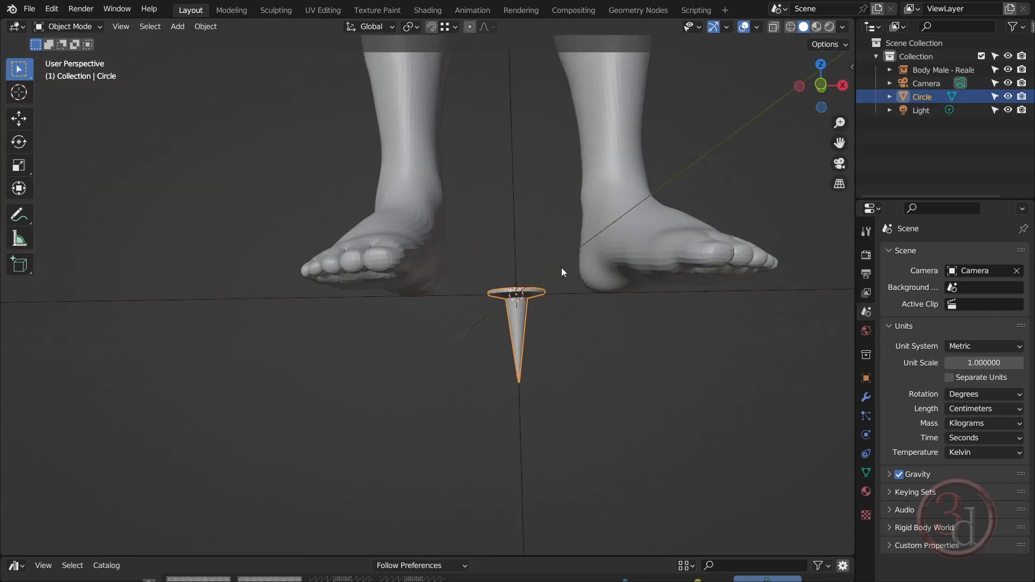
middle_click_drag(536, 315, 522, 358)
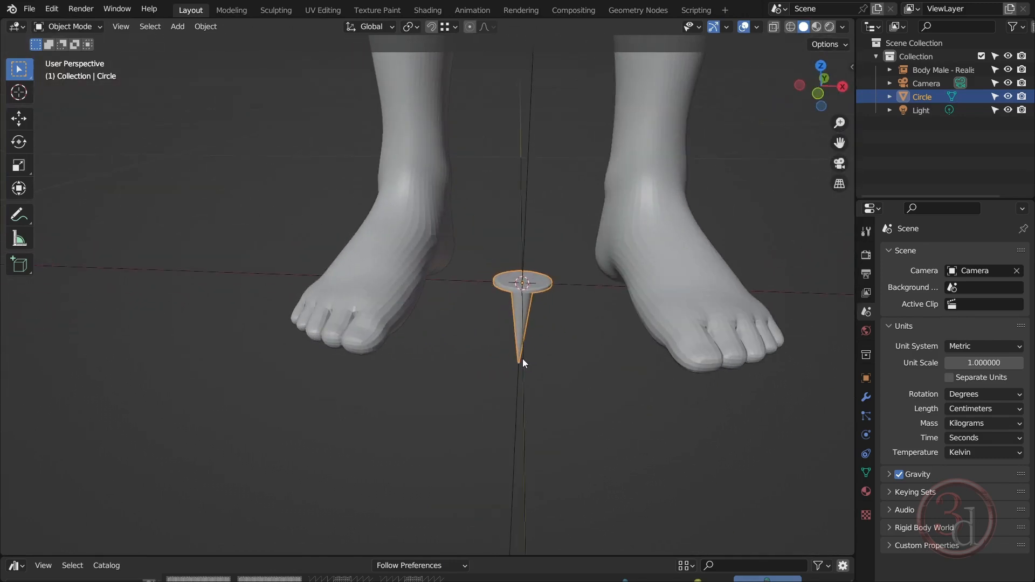
Rename the Circle object as "nail"
double_click(926, 97)
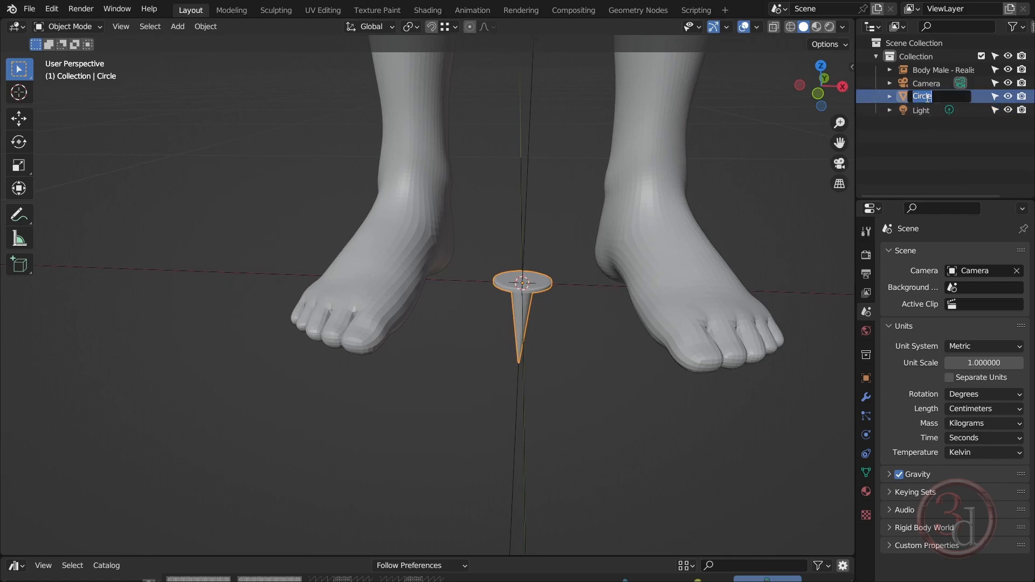
type("il")
key("Return")
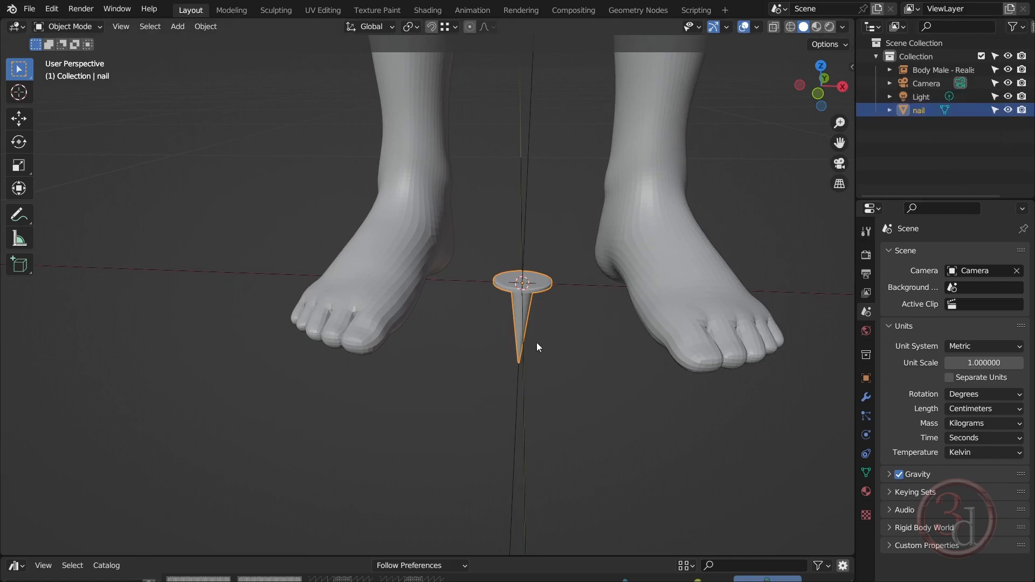
Move the nail along X to one side, clear of the body's feet, raise it along Z, and deselect it
scroll(536, 342, "down", 5)
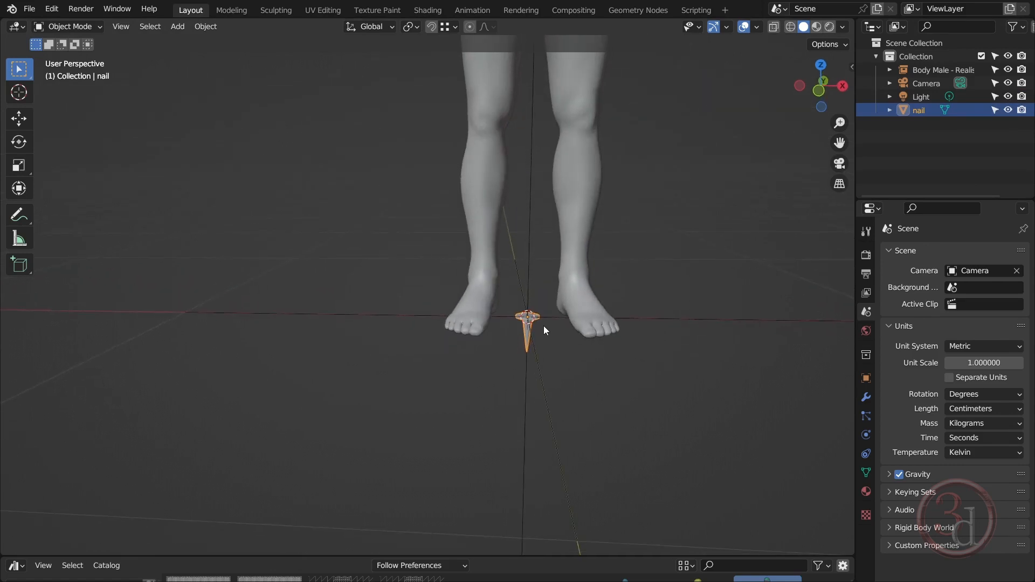
key("g")
key("x")
left_click(321, 326)
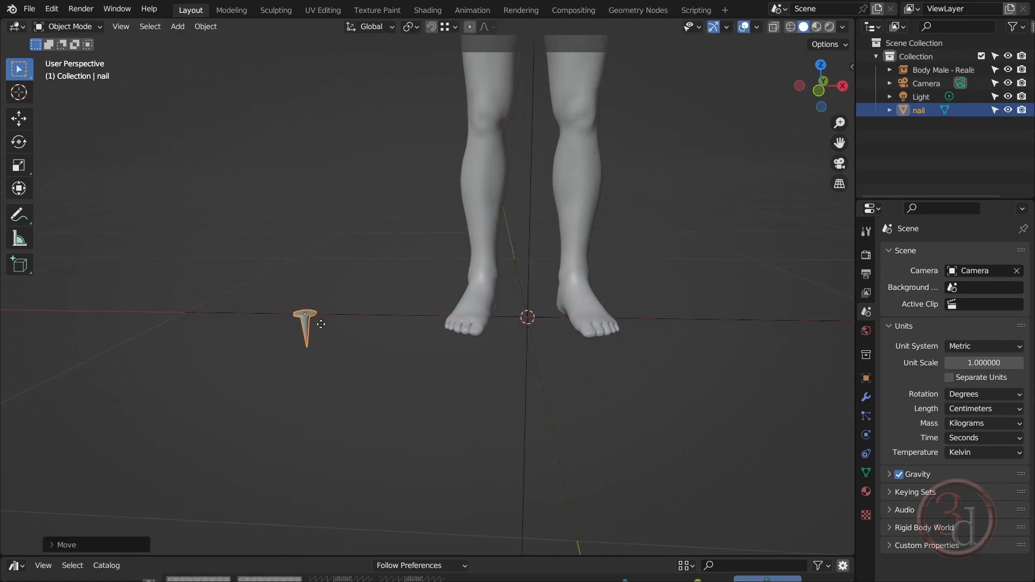
key("g")
key("z")
left_click(357, 250)
left_click(339, 314)
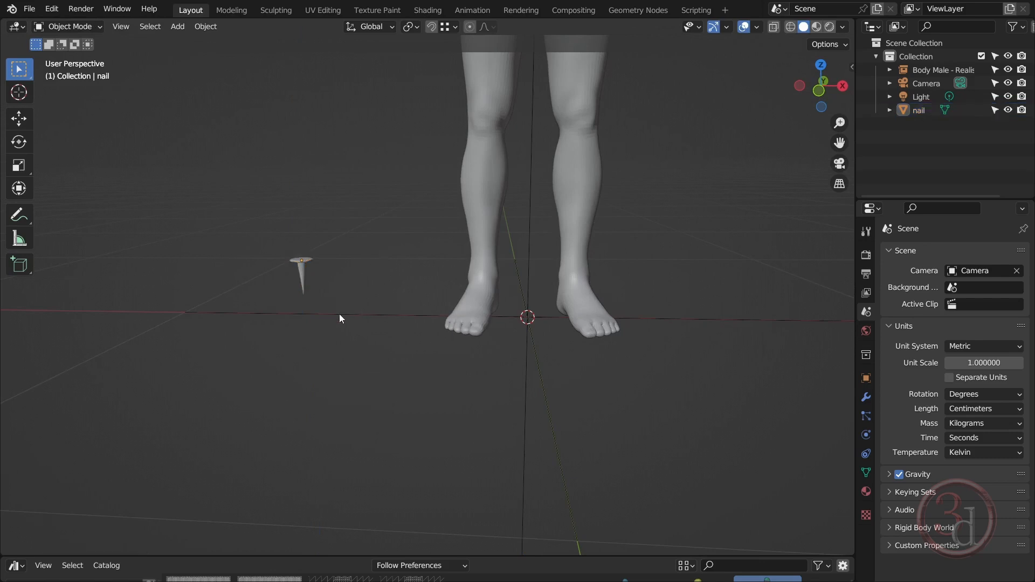
Select the nail and create a new material for it
middle_click_drag(338, 314, 360, 369)
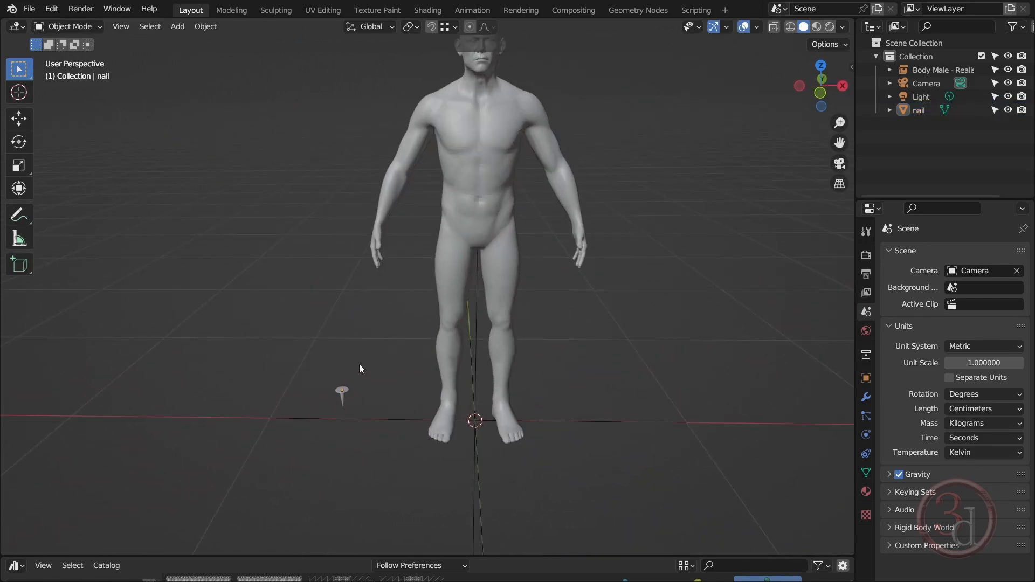
scroll(359, 364, "up", 6)
left_click(330, 380)
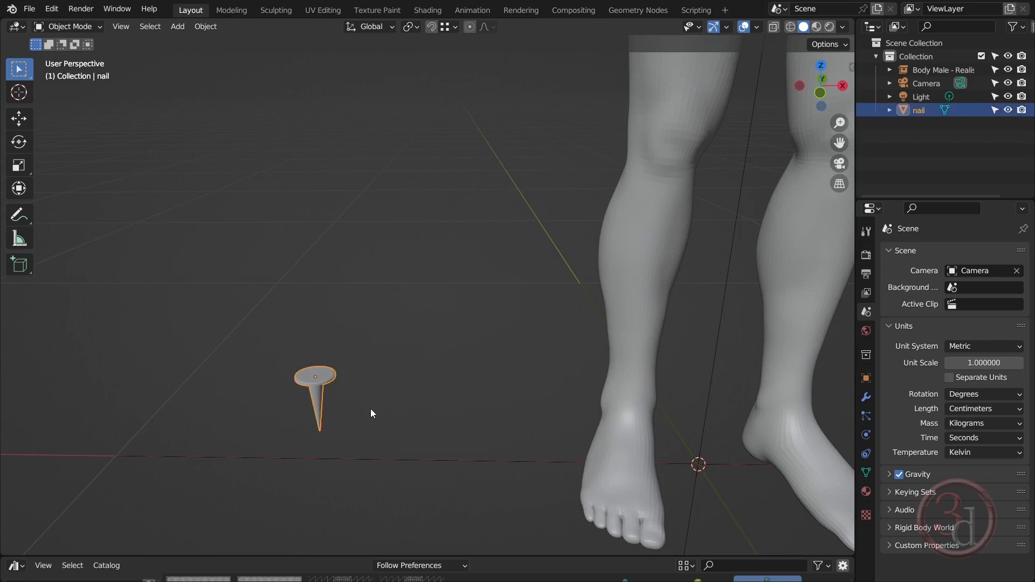
left_click(867, 492)
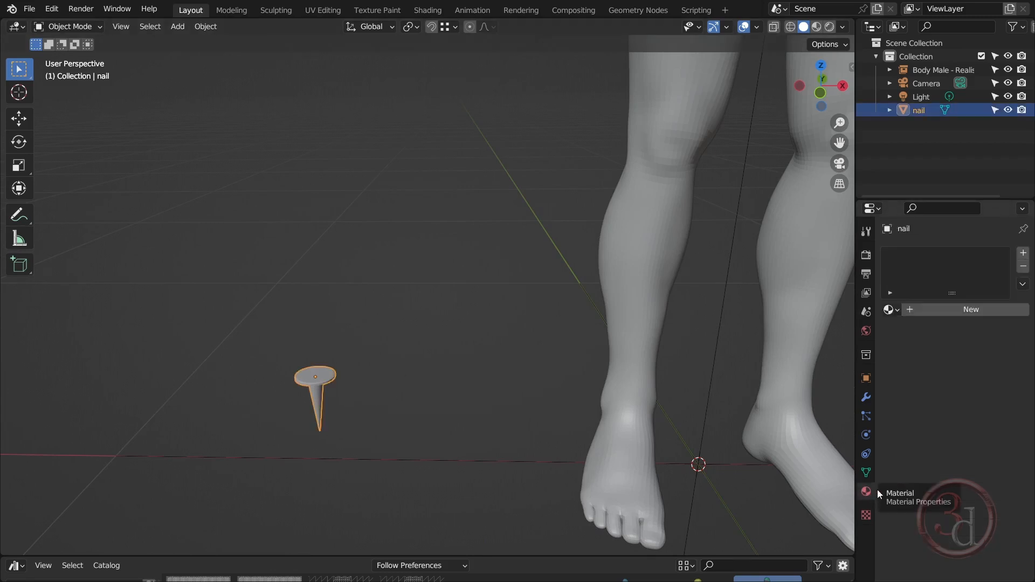
left_click(956, 312)
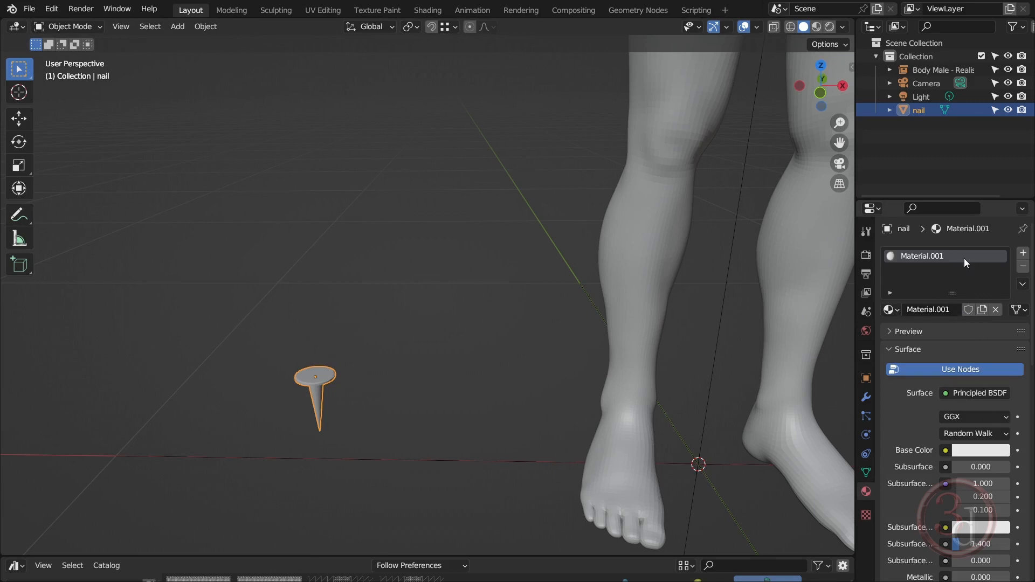
Rename the nail's new material as "Nail"
double_click(935, 259)
type("Nail")
key("Return")
Pick a dark reddish-brown base color for the Nail material from the color wheel, lowering its value to about 0.109
left_click(976, 454)
left_click_drag(941, 306, 931, 335)
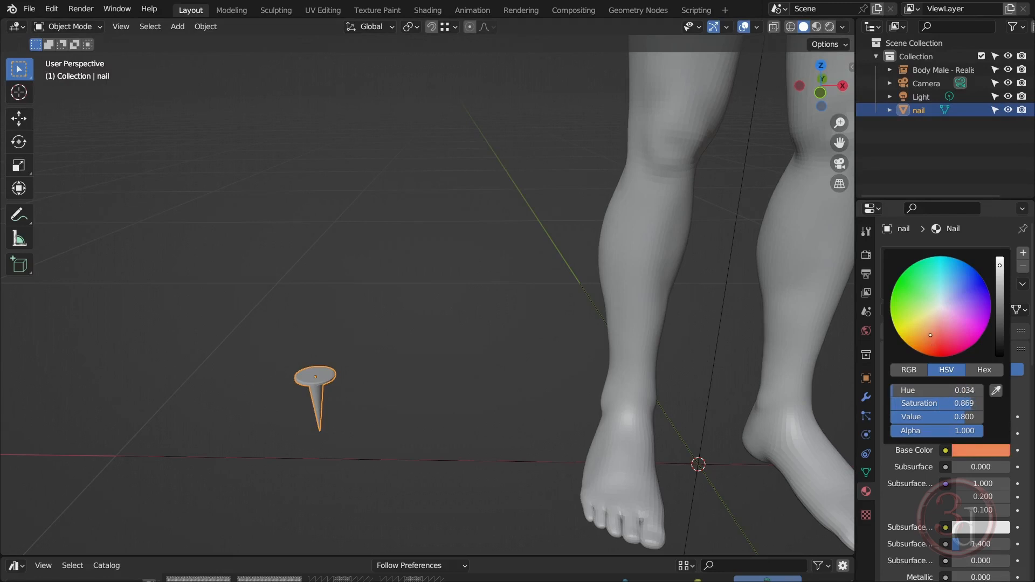
left_click_drag(1000, 265, 1000, 321)
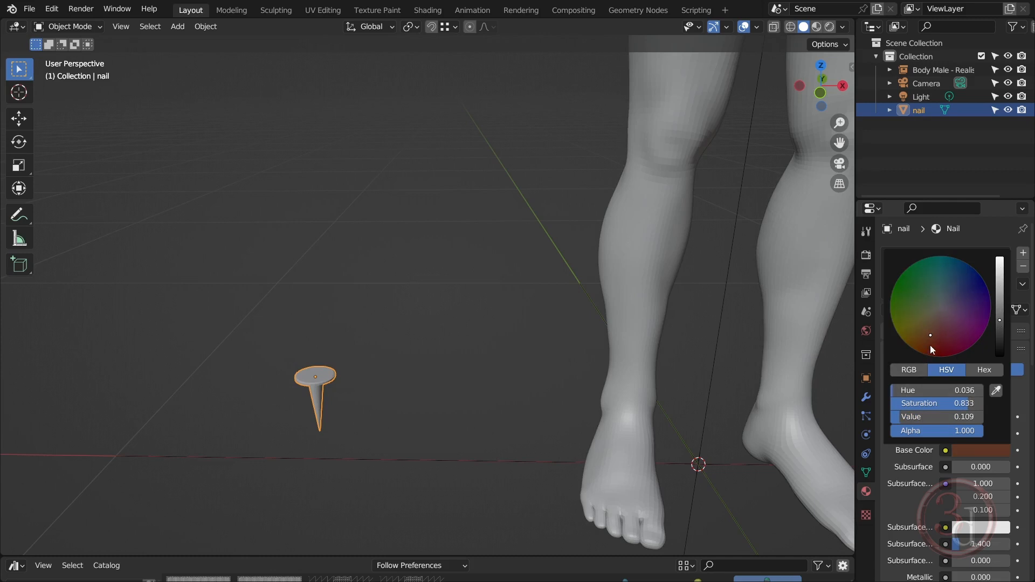
Set the Nail material's base color to RGB 0.036, 0.016, 0.008 and check its hex code
left_click(984, 451)
left_click(908, 371)
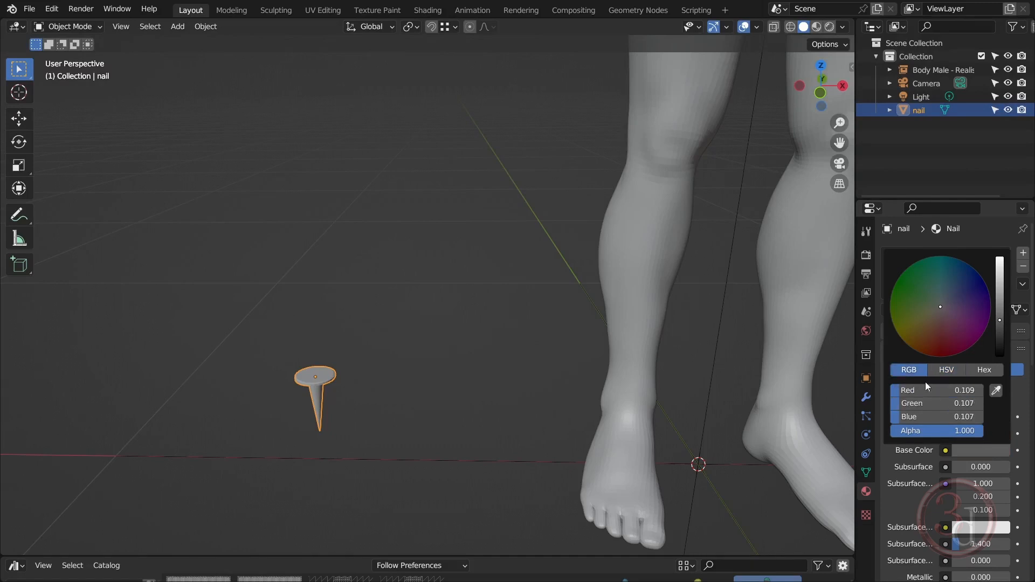
left_click(968, 391)
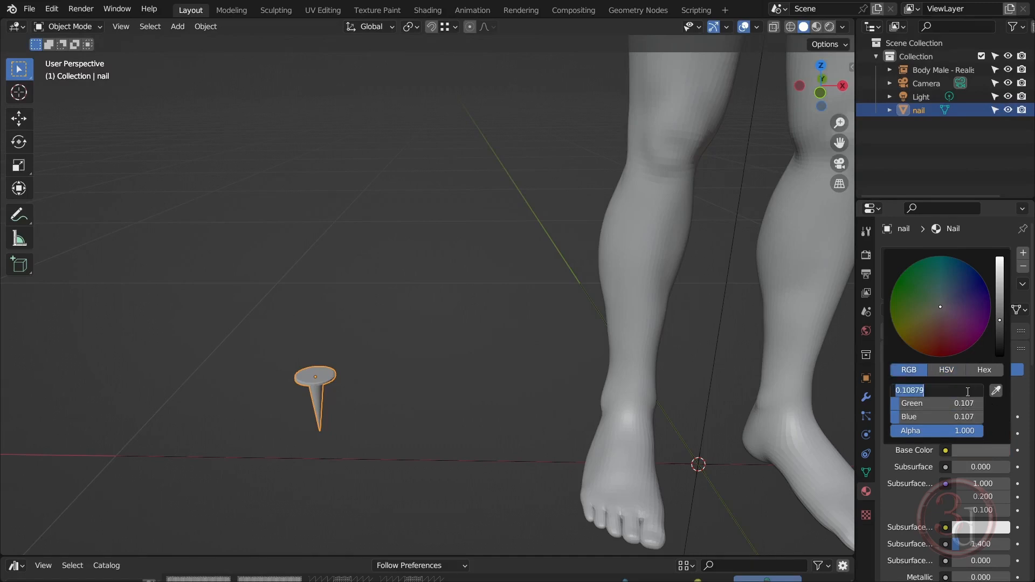
type("0.036")
key("Return")
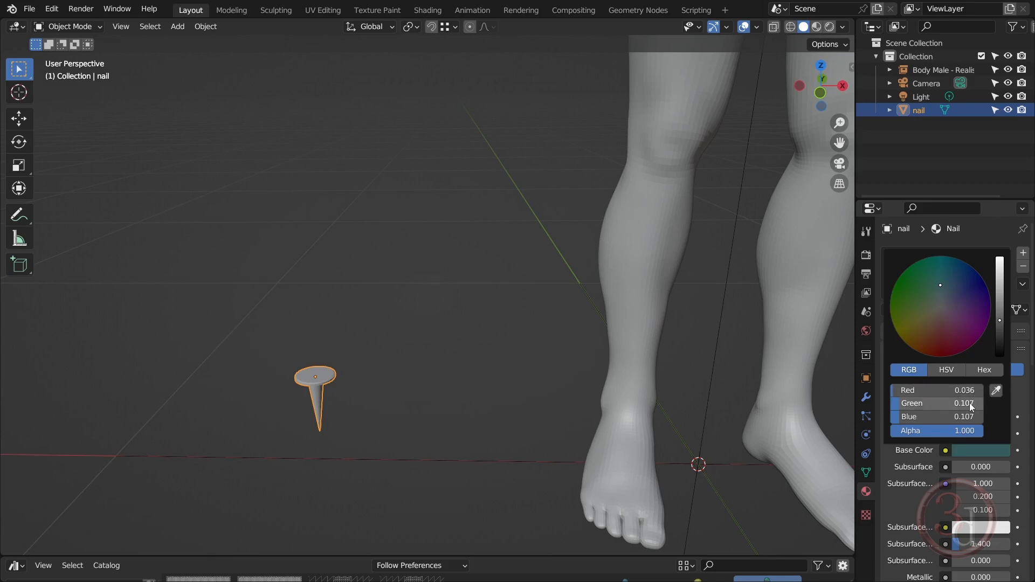
left_click(969, 403)
type("0.016")
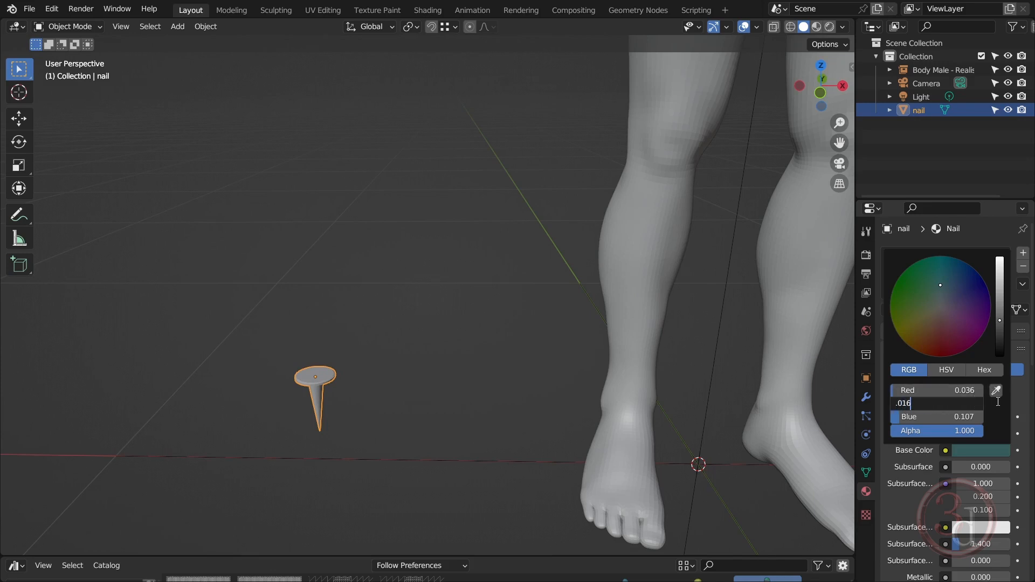
key("Return")
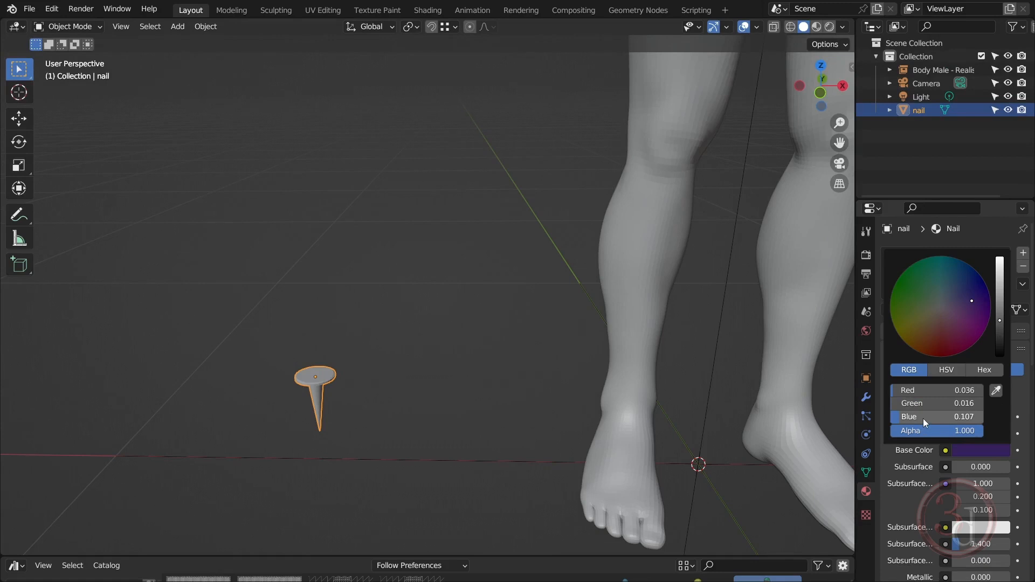
left_click(980, 416)
type("0.008")
key("Return")
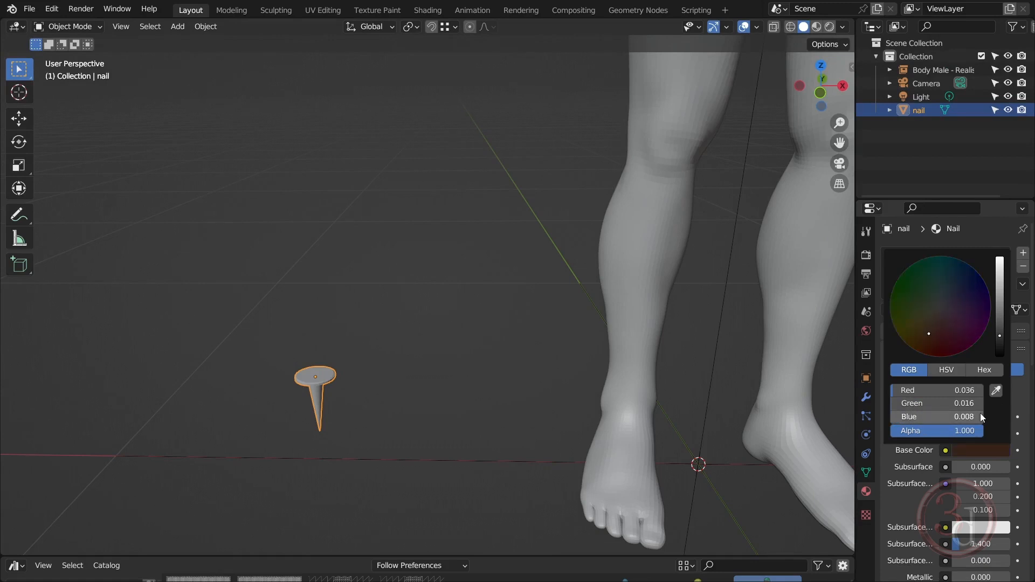
left_click(973, 446)
left_click(999, 371)
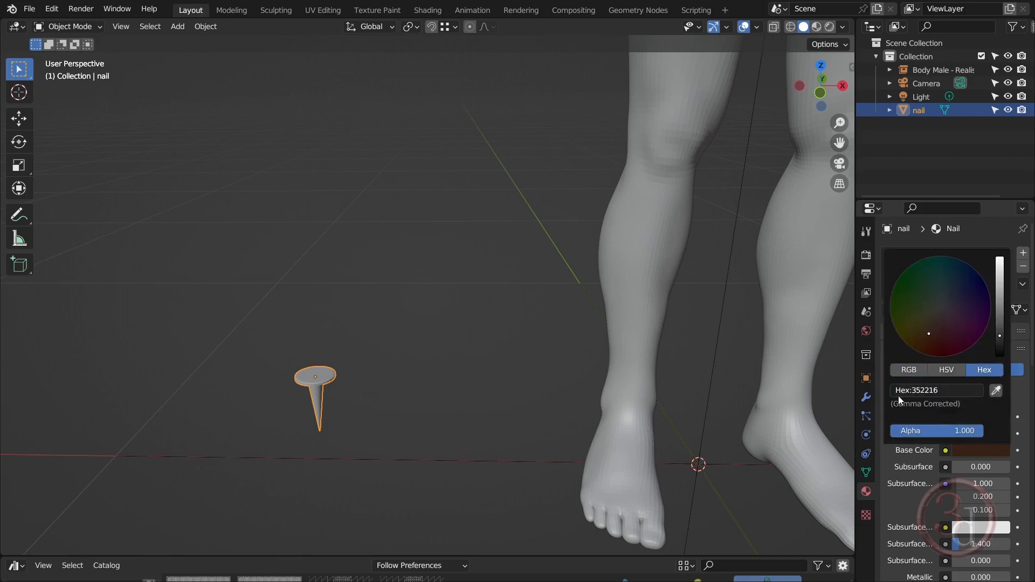
left_click(904, 373)
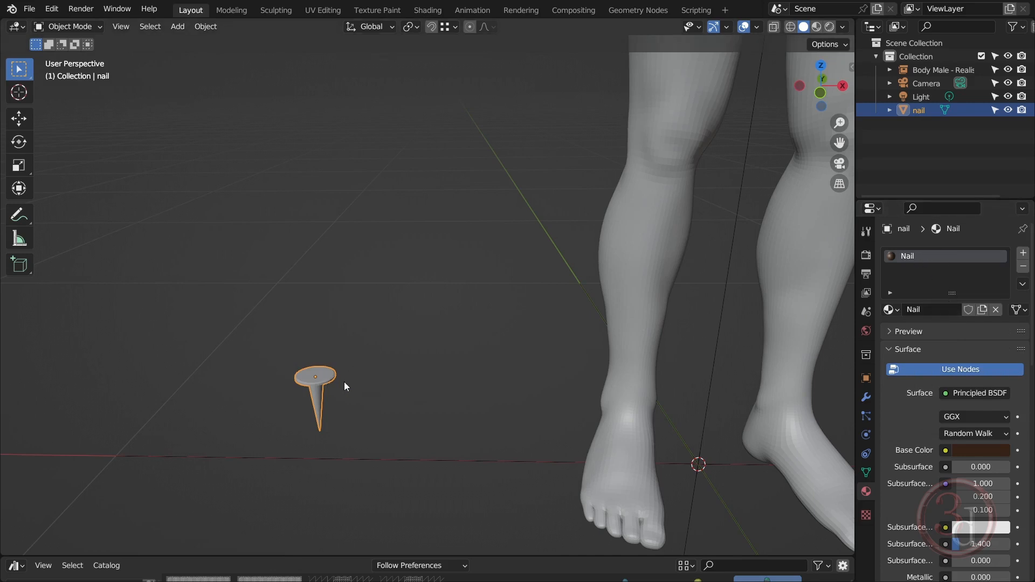
Check the nail's color in Material Preview shading and return the viewport to Solid shading
key("z")
left_click(370, 445)
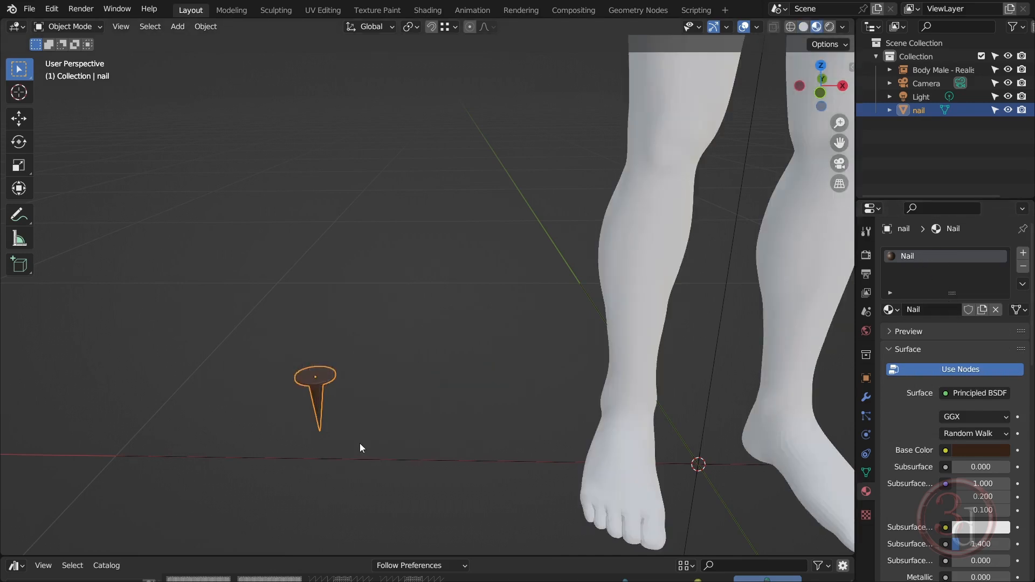
key("z")
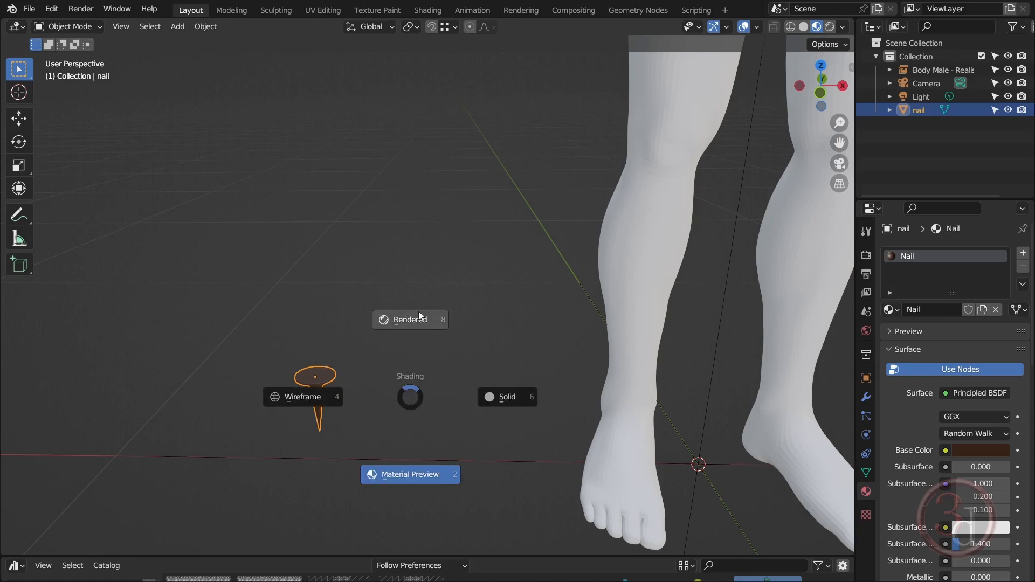
left_click(497, 398)
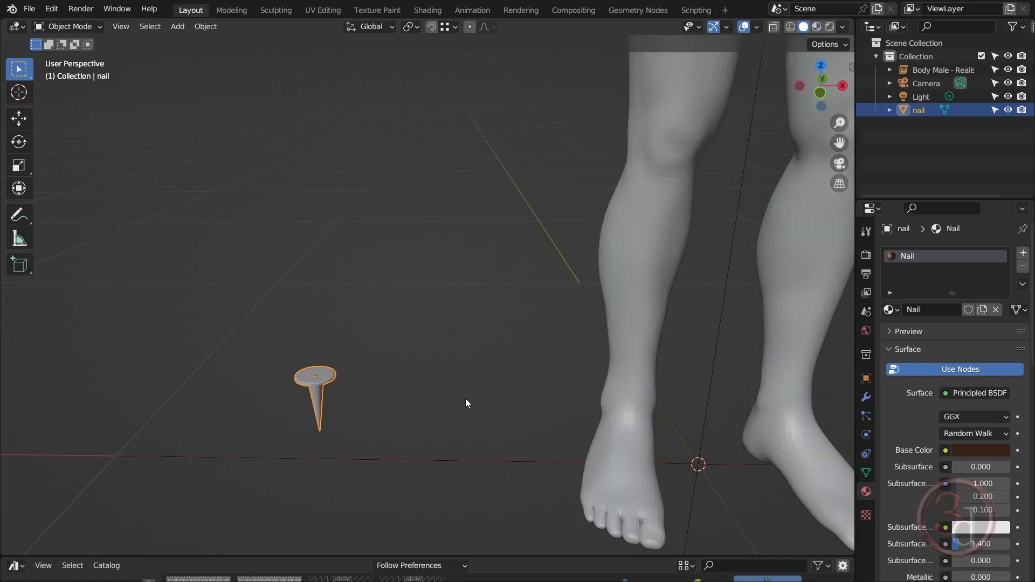
left_click(376, 414)
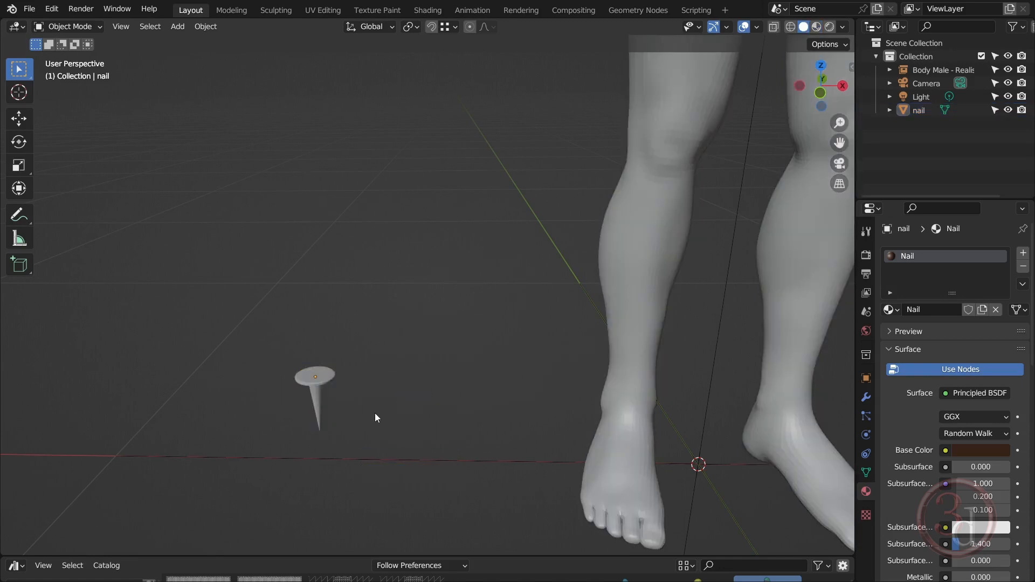
left_click(319, 380)
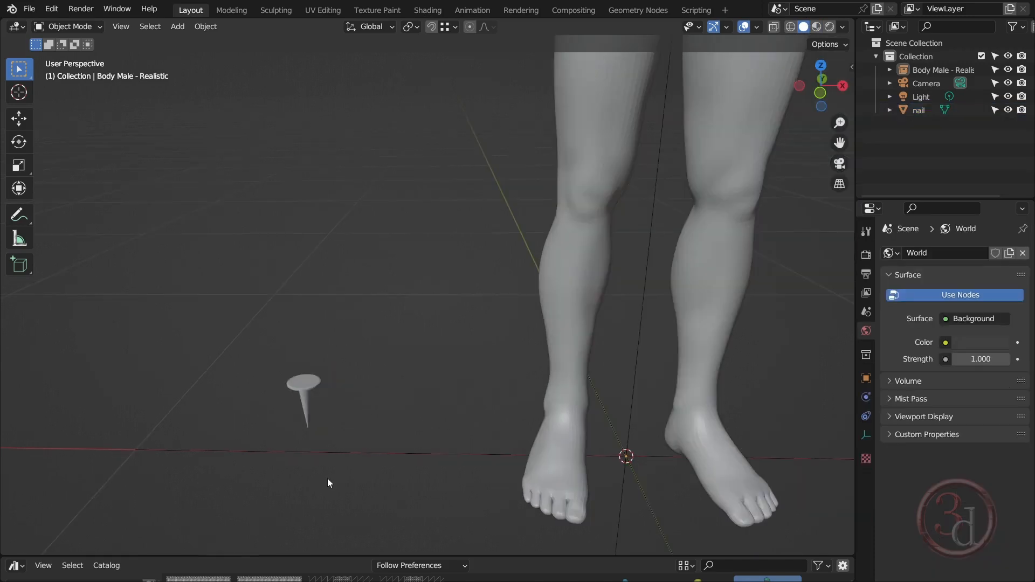
scroll(327, 477, "down", 6)
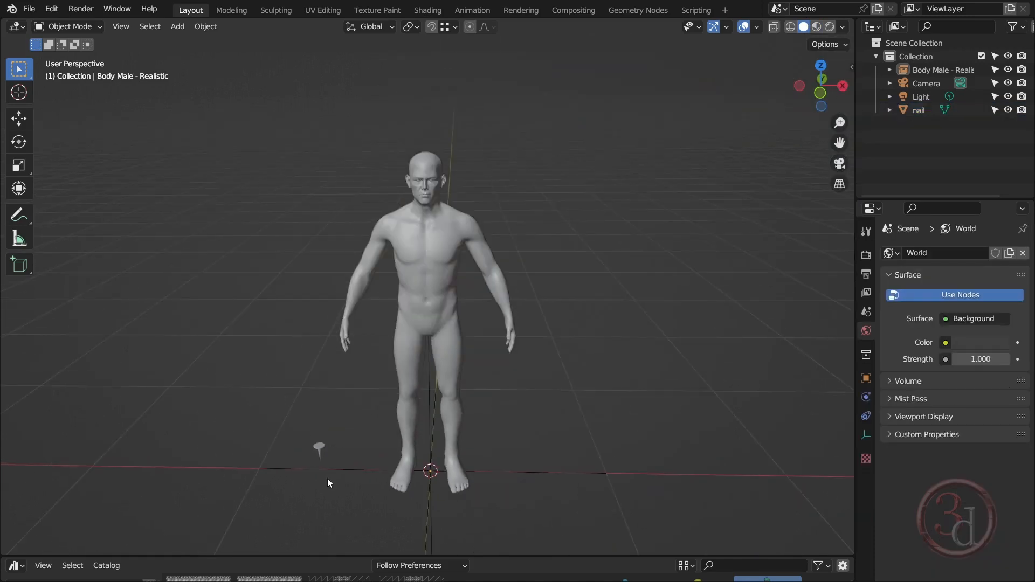
middle_click_drag(606, 352, 619, 351, "shift")
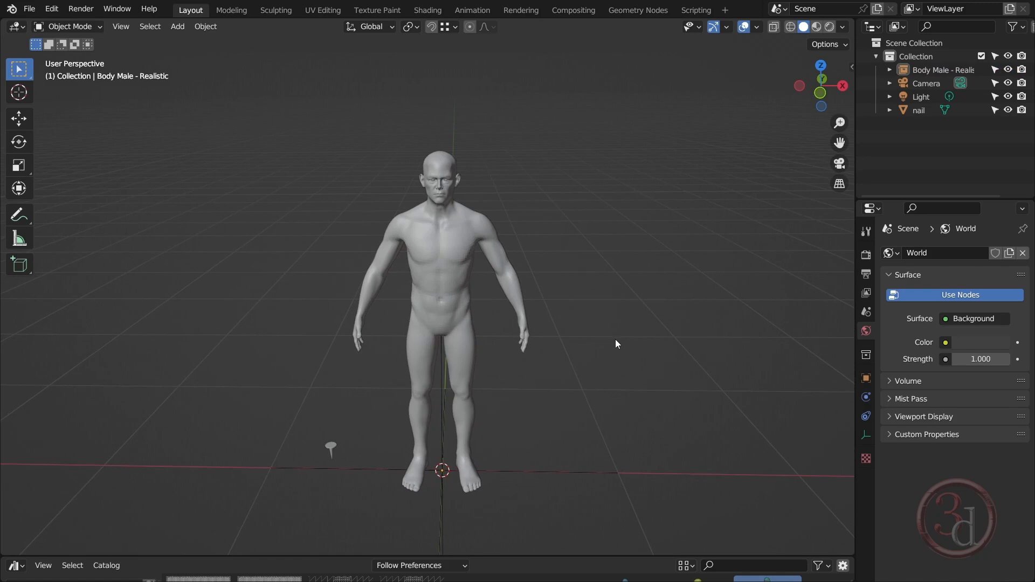
Switch to the Geometry Nodes workspace and add a mesh cube at the body's feet
left_click(639, 10)
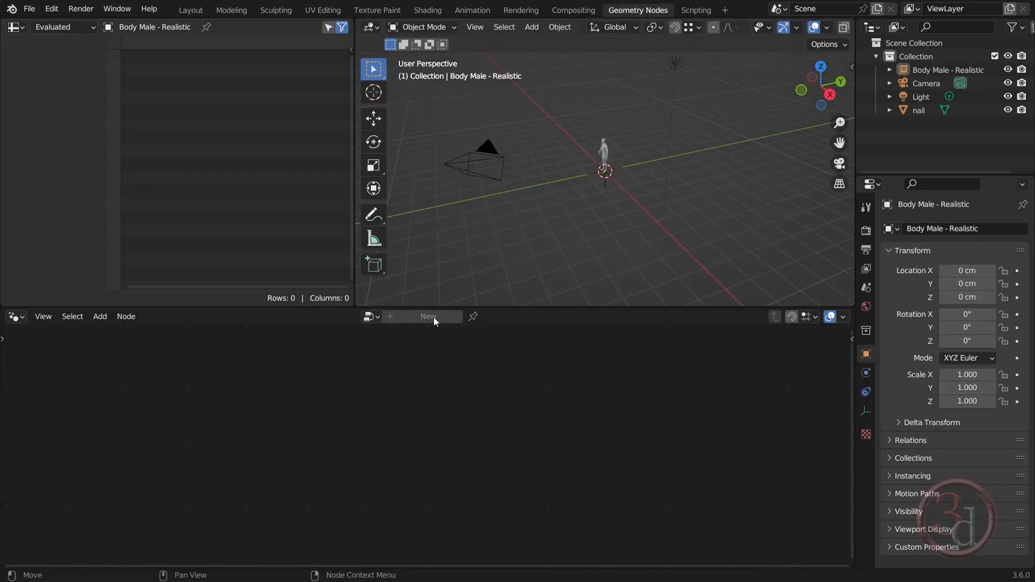
middle_click_drag(607, 215, 633, 238)
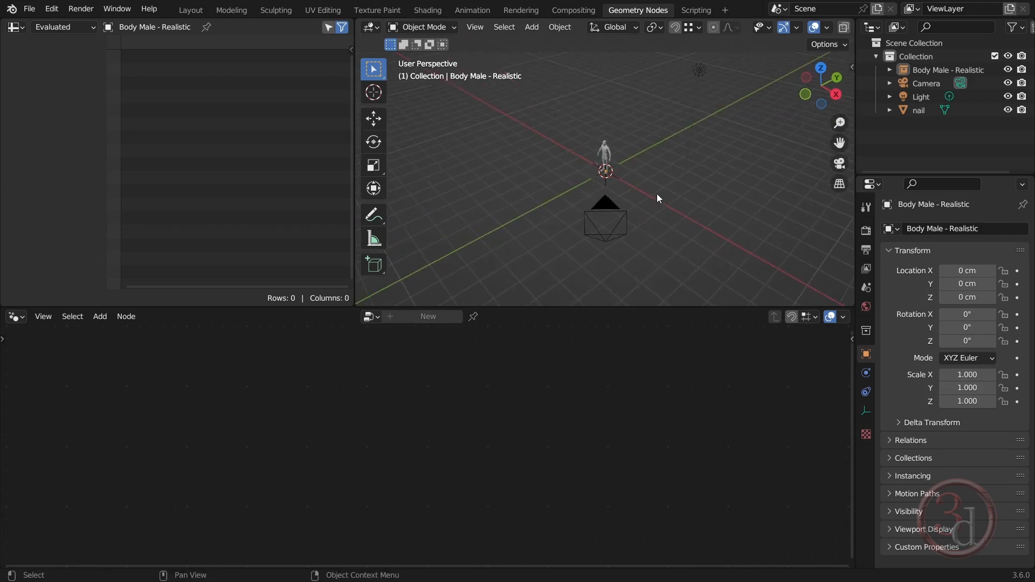
scroll(651, 186, "up", 3)
key("shift+a")
mouse_move(632, 141)
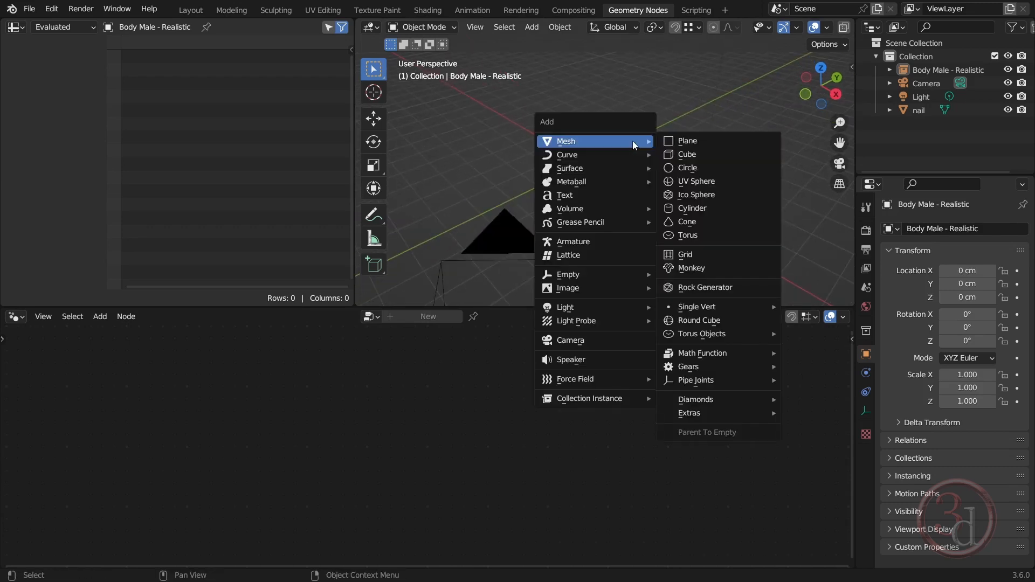
left_click(689, 155)
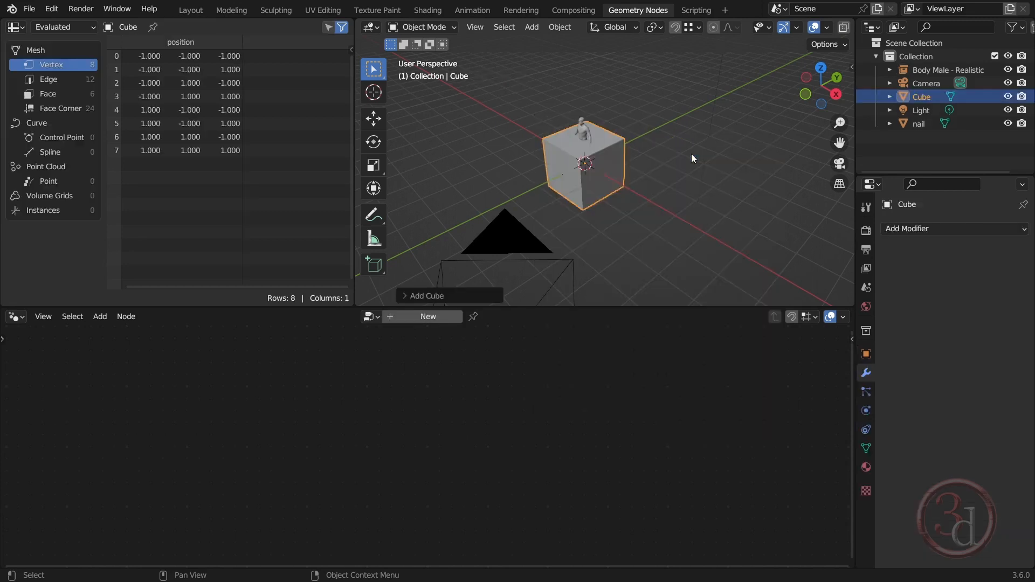
Create a new geometry node tree on the cube and delete its Group Input node
left_click(429, 317)
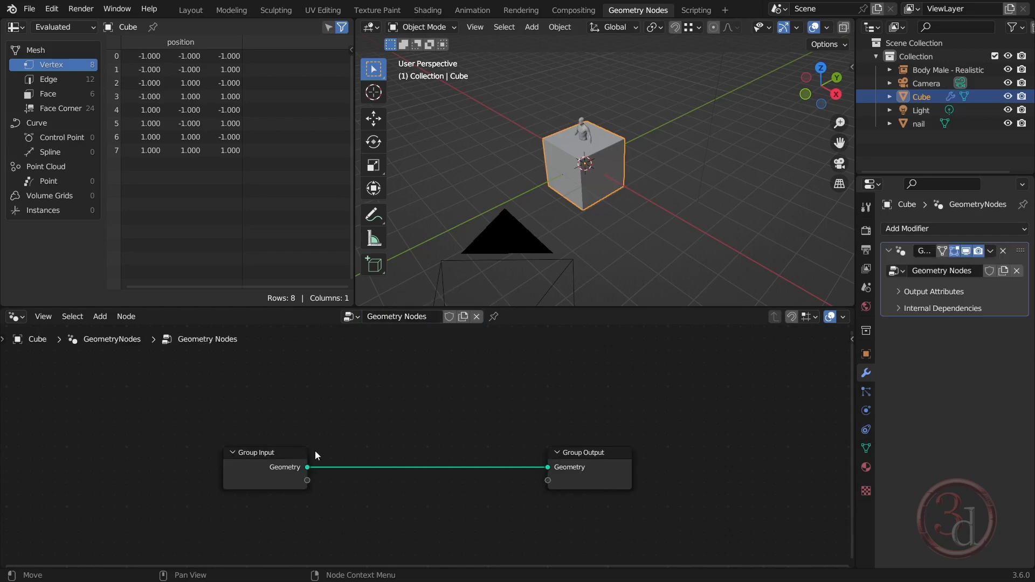
left_click(254, 473)
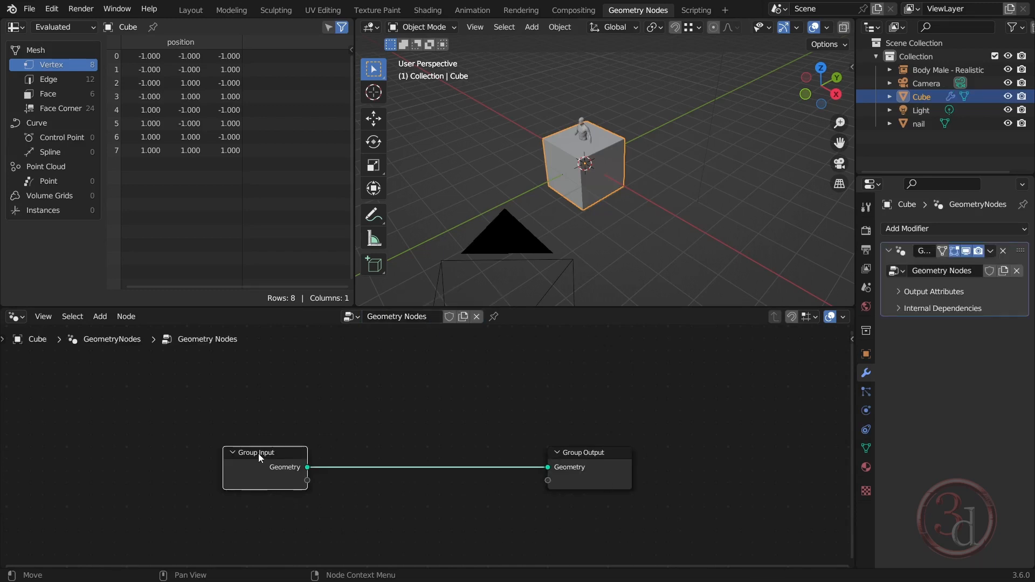
left_click_drag(259, 453, 259, 409)
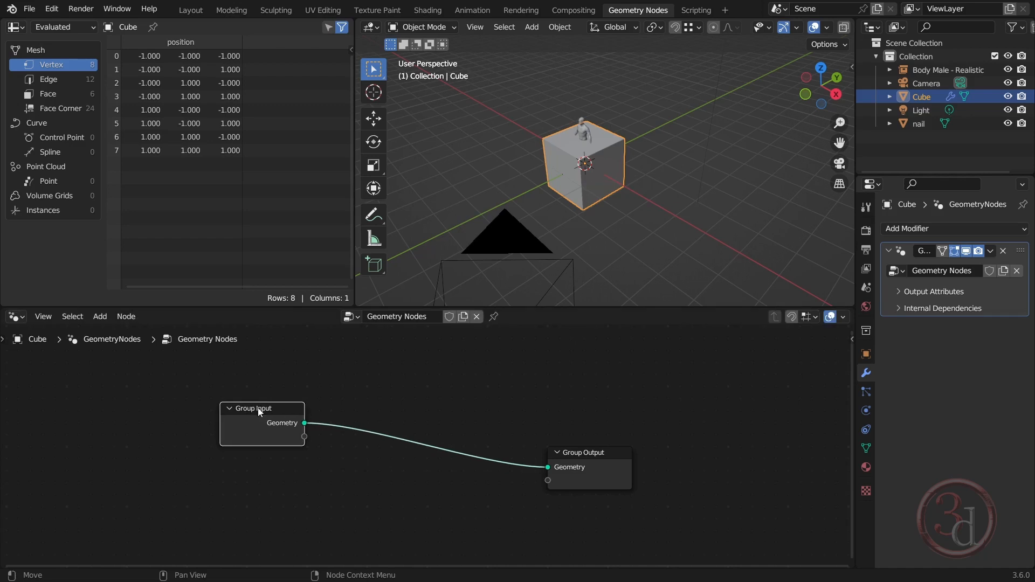
key("x")
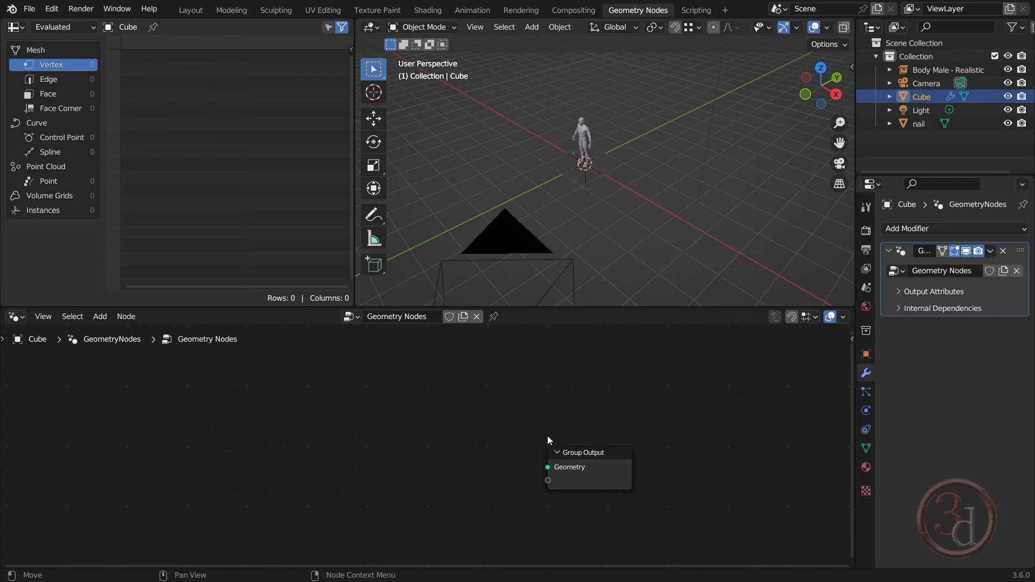
Rename the Cube object as "Geo"
double_click(923, 97)
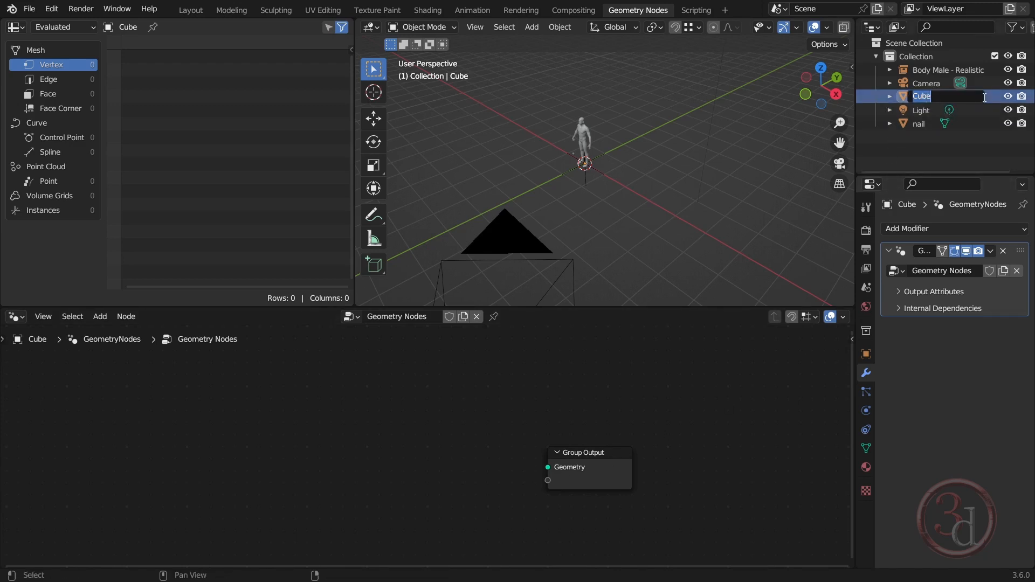
type("Geo")
key("Return")
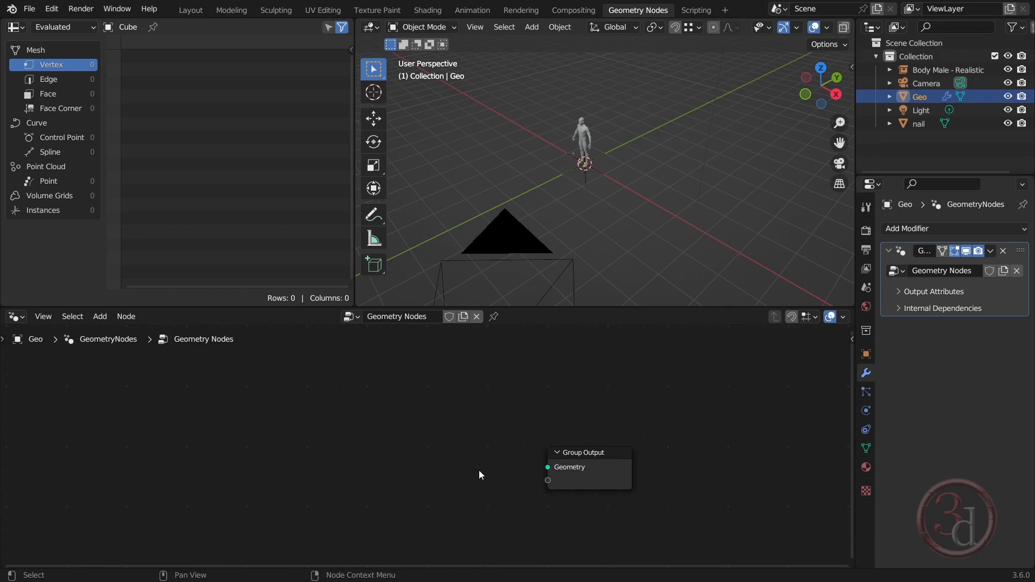
With Geo selected, bring Body Male - Realistic into its node tree as an Object Info node, placed well ahead of Group Output
left_click(521, 231)
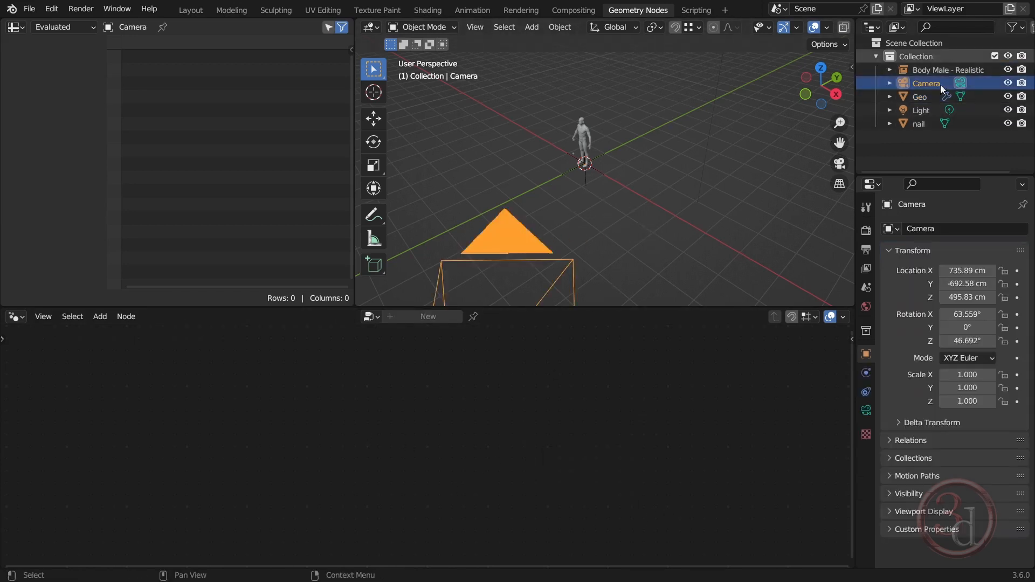
left_click(927, 99)
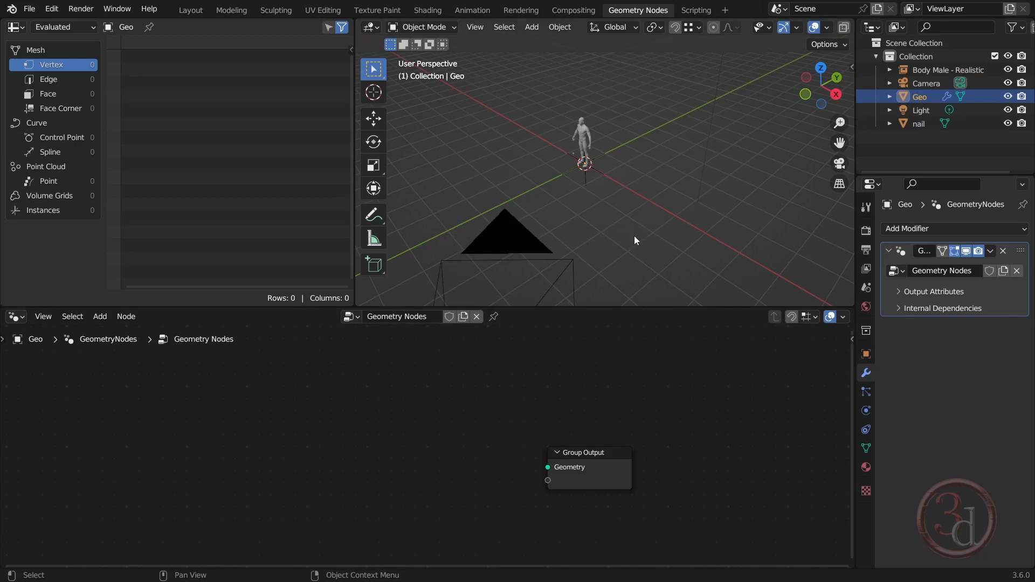
middle_click_drag(608, 413, 564, 356)
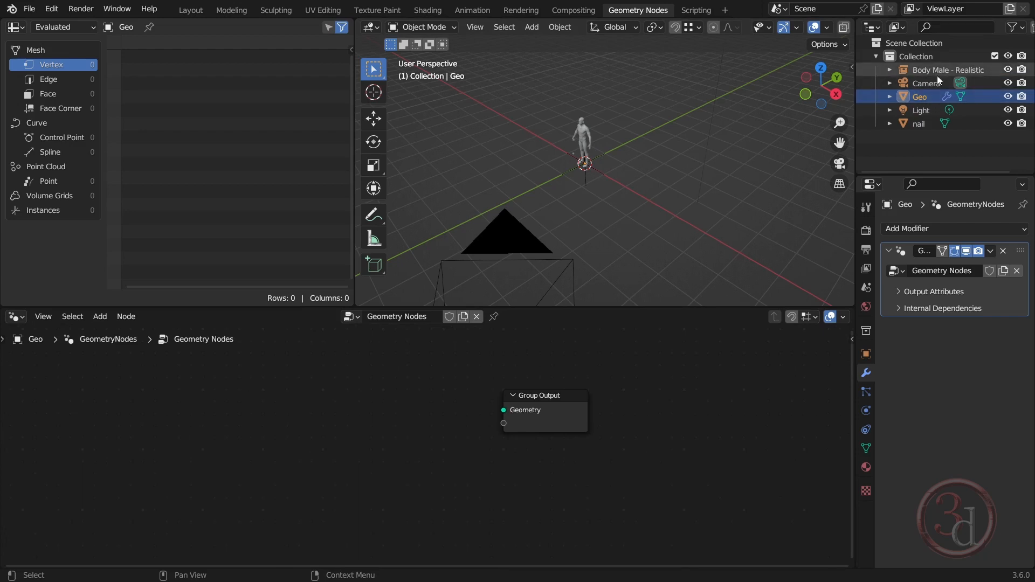
left_click_drag(934, 70, 247, 401)
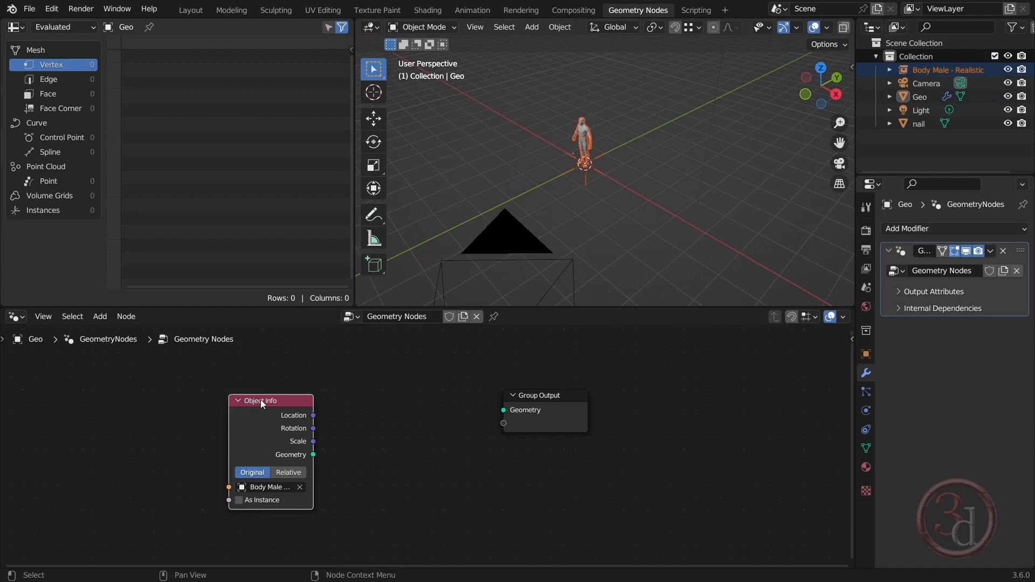
left_click_drag(260, 400, 211, 393)
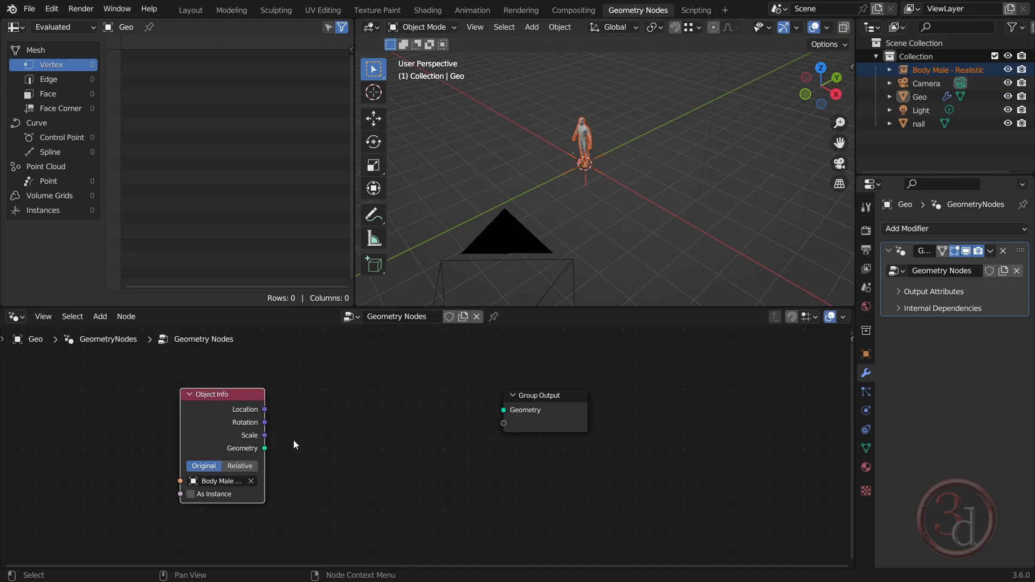
Try linking the Object Info node's Geometry output to the Group Output, and detach the link again
left_click_drag(265, 449, 504, 410)
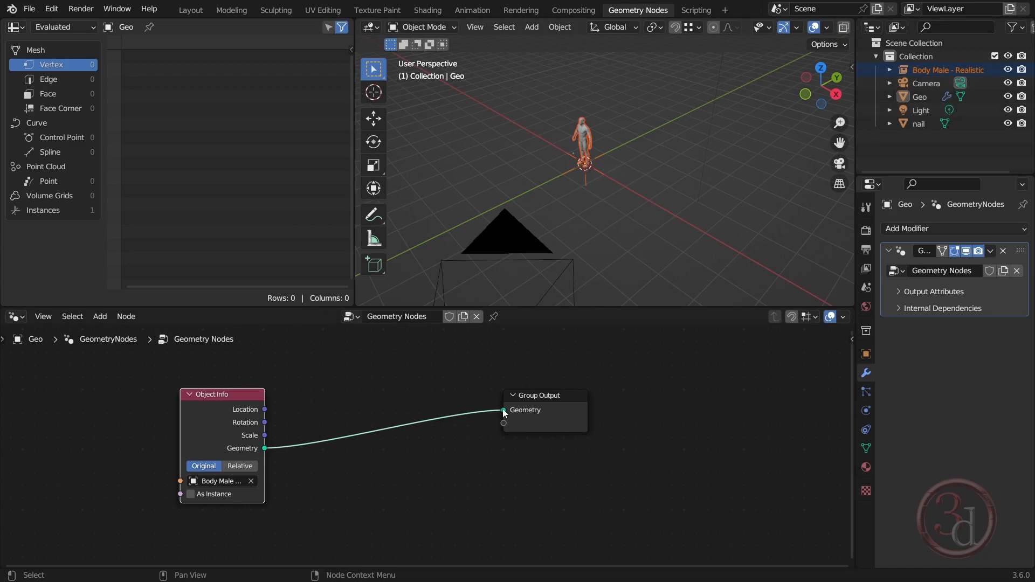
left_click_drag(504, 411, 331, 431)
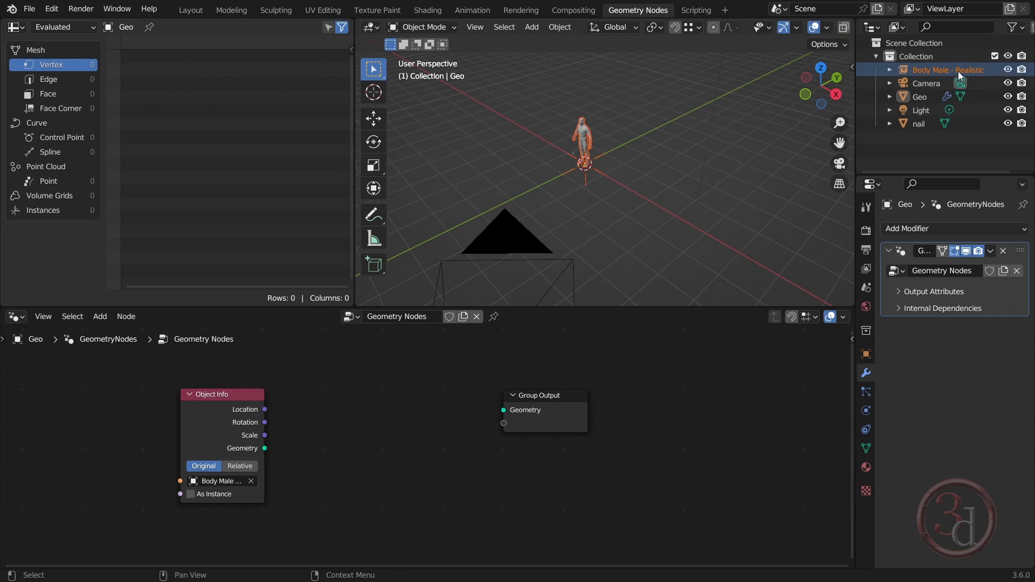
Hide the original Body Male - Realistic object in the viewport
left_click(1008, 69)
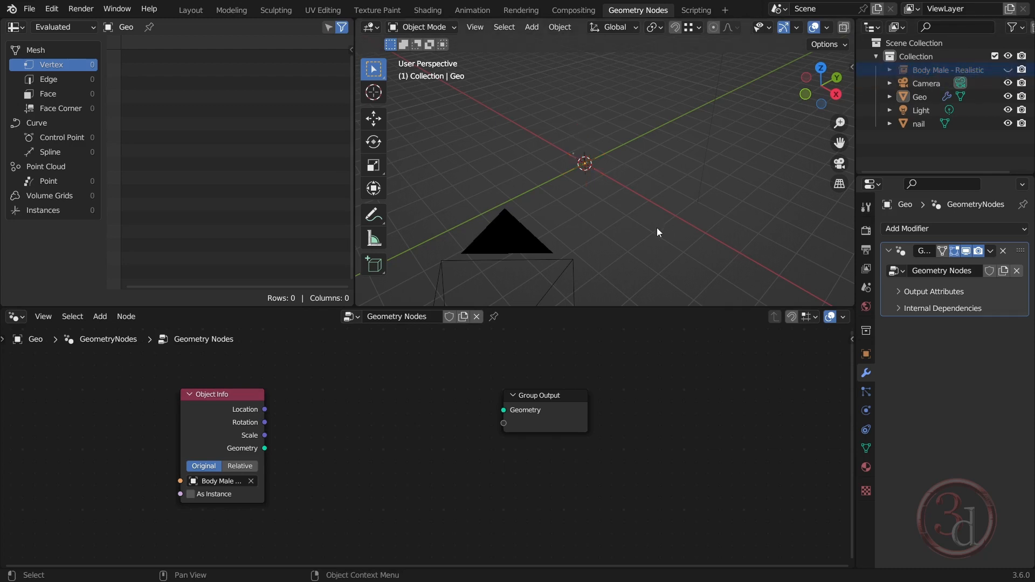
Select Geo and link the body Object Info node's Geometry output to the Group Output's Geometry input
left_click(927, 98)
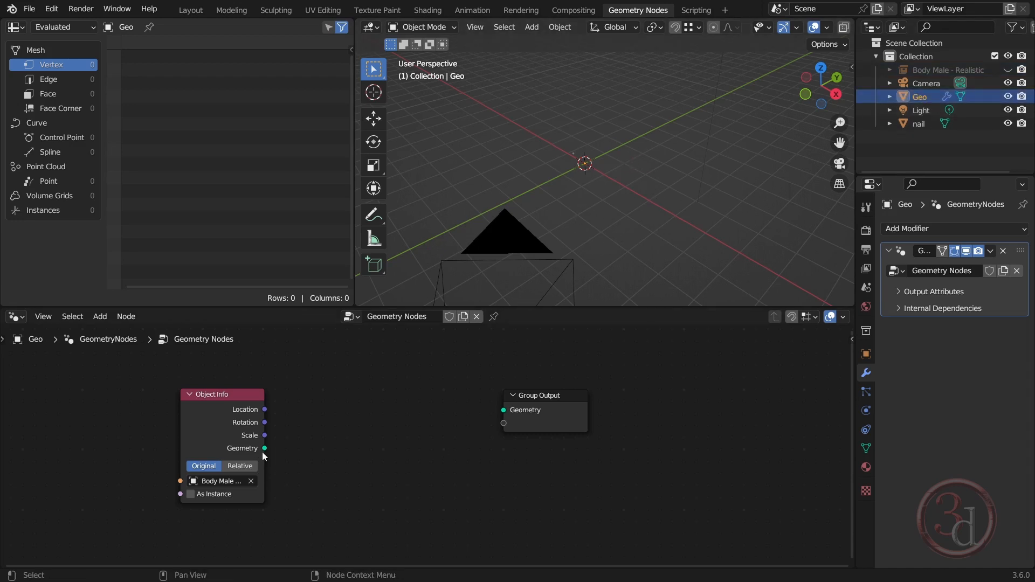
mouse_move(226, 398)
left_mouse_down()
mouse_move(235, 399)
mouse_move(217, 397)
left_mouse_up()
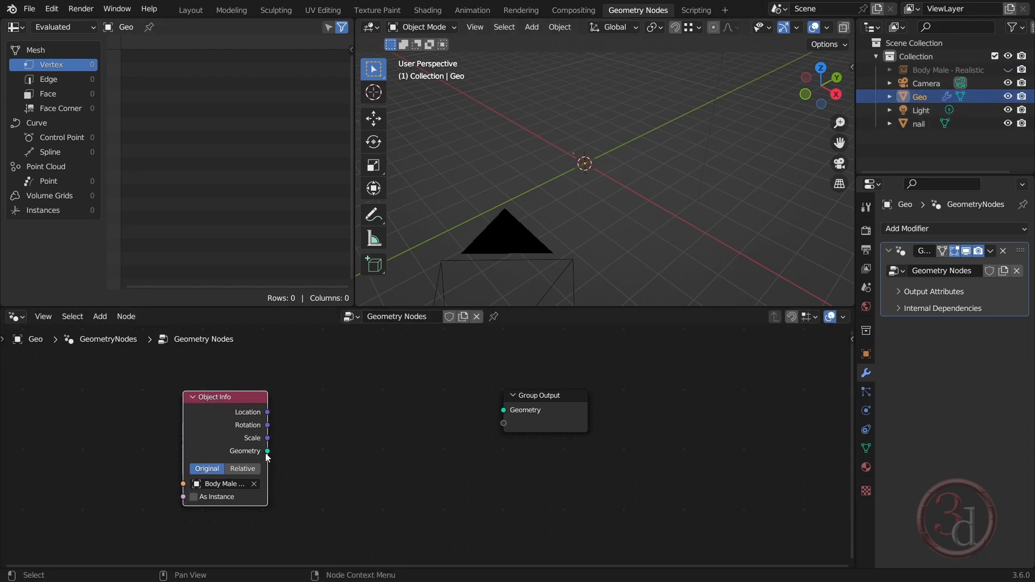
left_click_drag(267, 452, 502, 409)
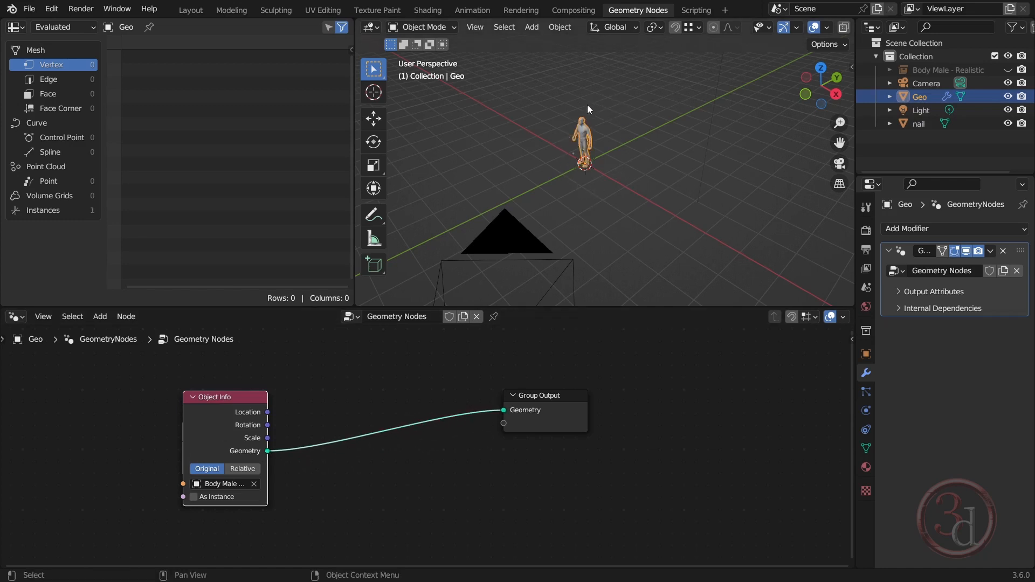
key("KP_Decimal")
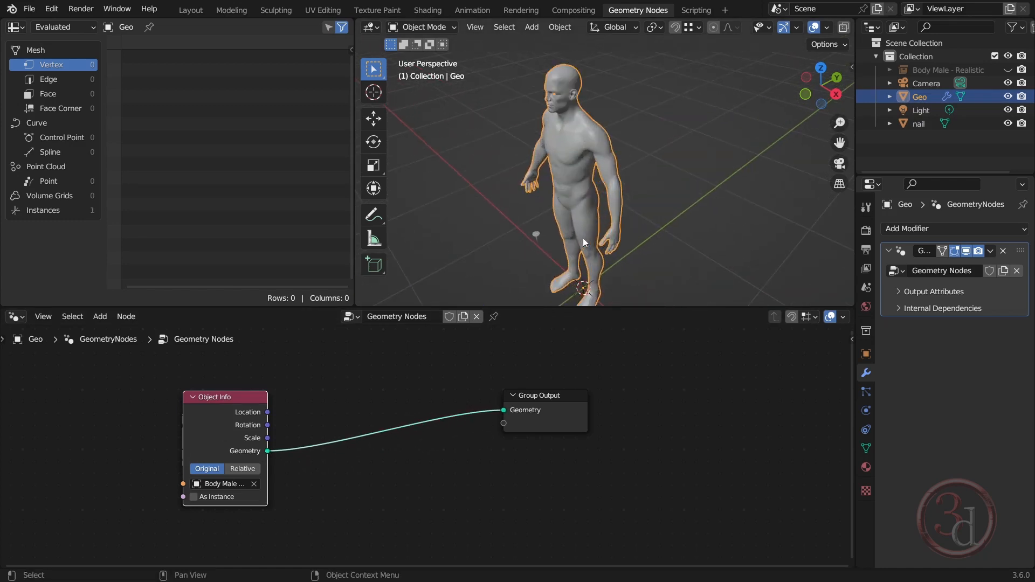
scroll(597, 85, "down", 5)
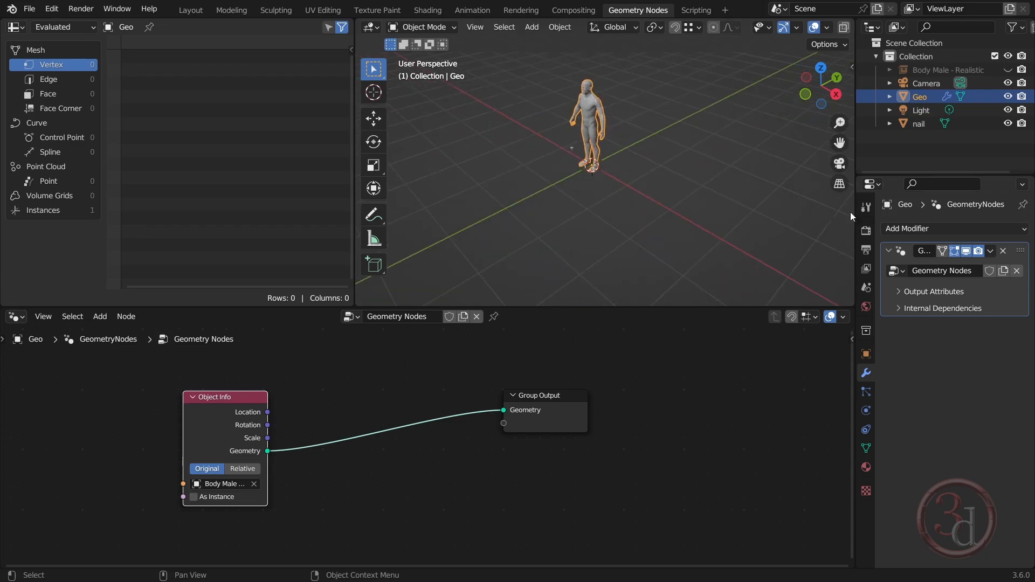
Bring the nail object into Geo's node tree as an Object Info node, placed below the Group Output
left_click_drag(920, 125, 458, 501)
mouse_move(623, 451)
middle_mouse_down()
mouse_move(641, 407)
mouse_move(645, 349)
mouse_move(622, 436)
middle_mouse_up()
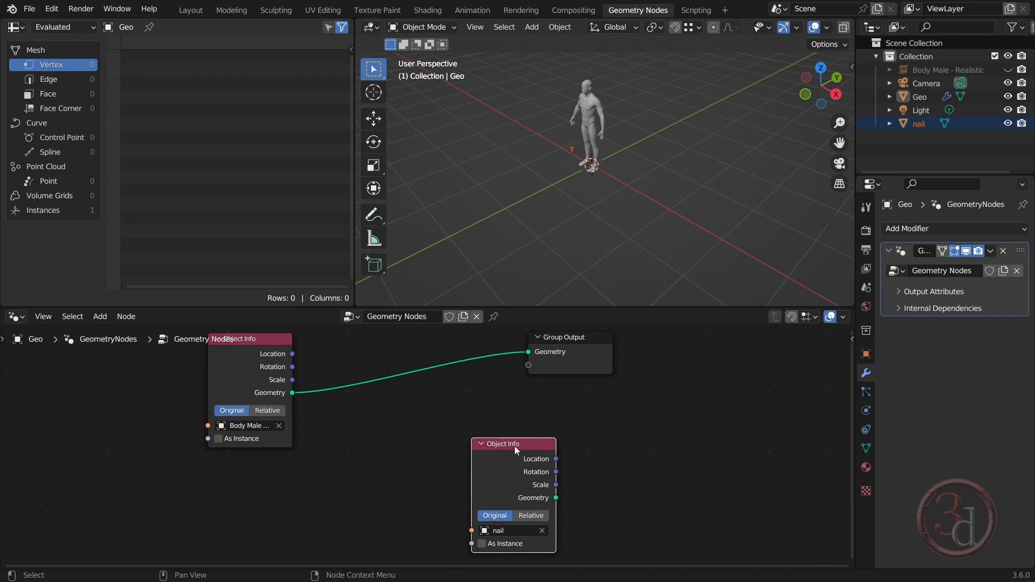
left_click_drag(514, 445, 575, 477)
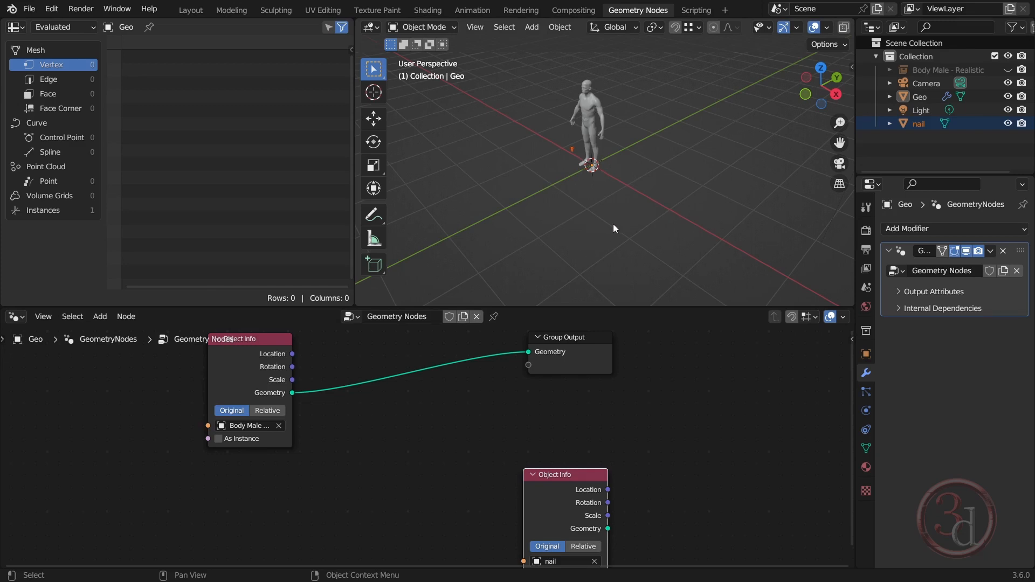
mouse_move(570, 474)
left_mouse_down()
mouse_move(524, 468)
mouse_move(584, 474)
mouse_move(573, 477)
left_mouse_up()
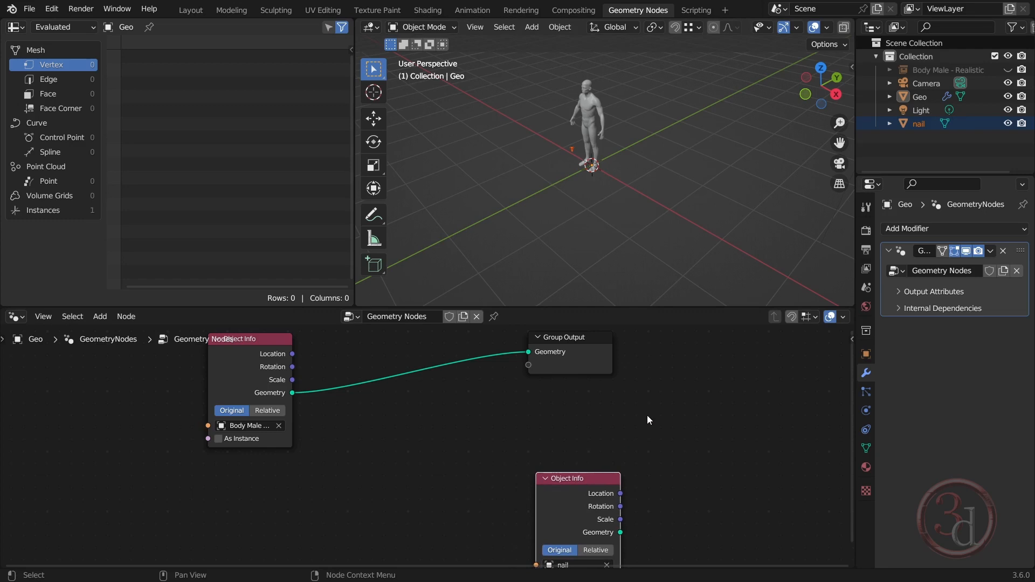
scroll(647, 415, "down", 3)
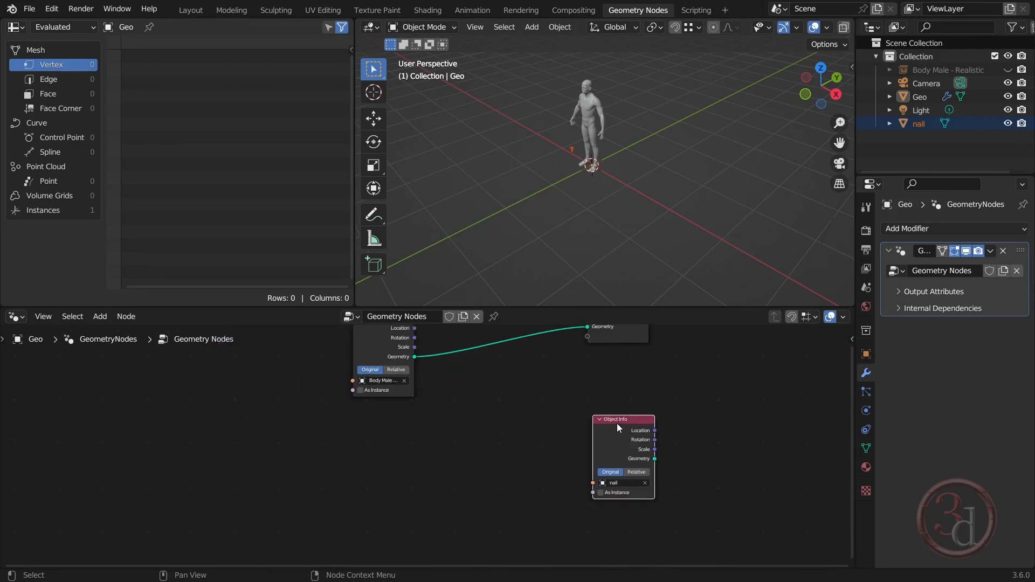
left_click_drag(617, 423, 639, 434)
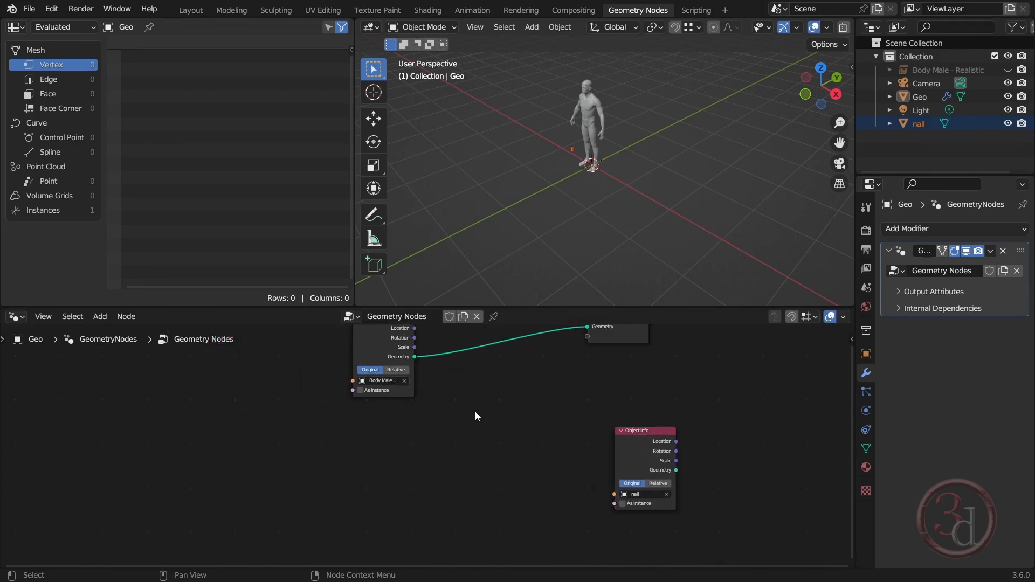
Add a Distribute Points on Faces node and link the body Object Info's Geometry output to its Mesh input
key("shift+a")
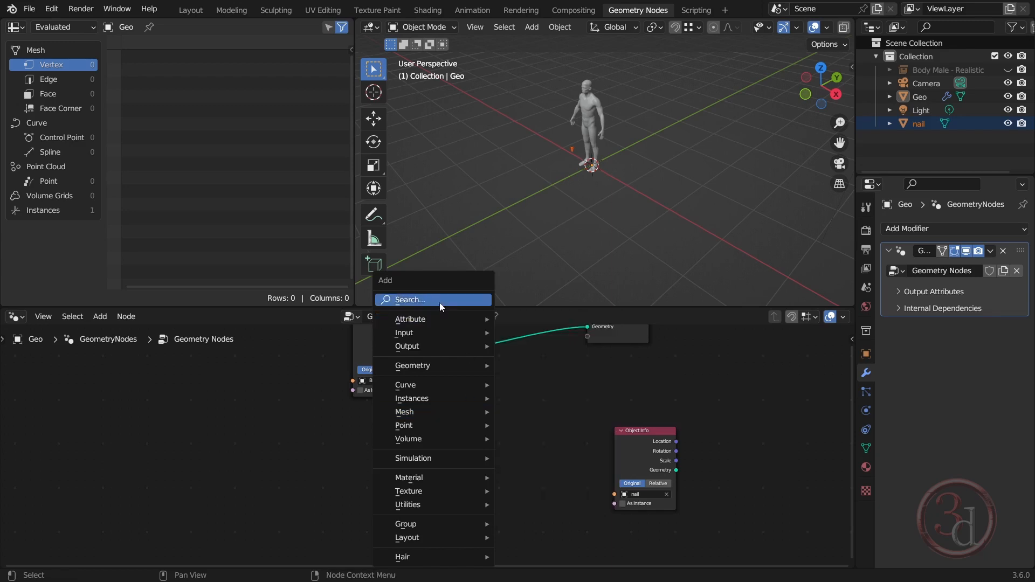
left_click(439, 300)
type("distr")
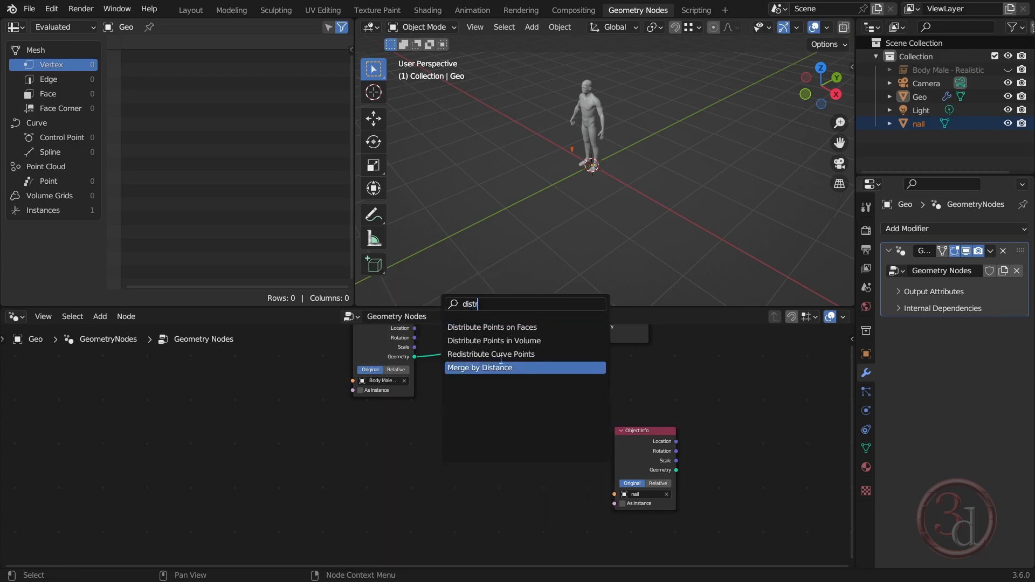
left_click(507, 327)
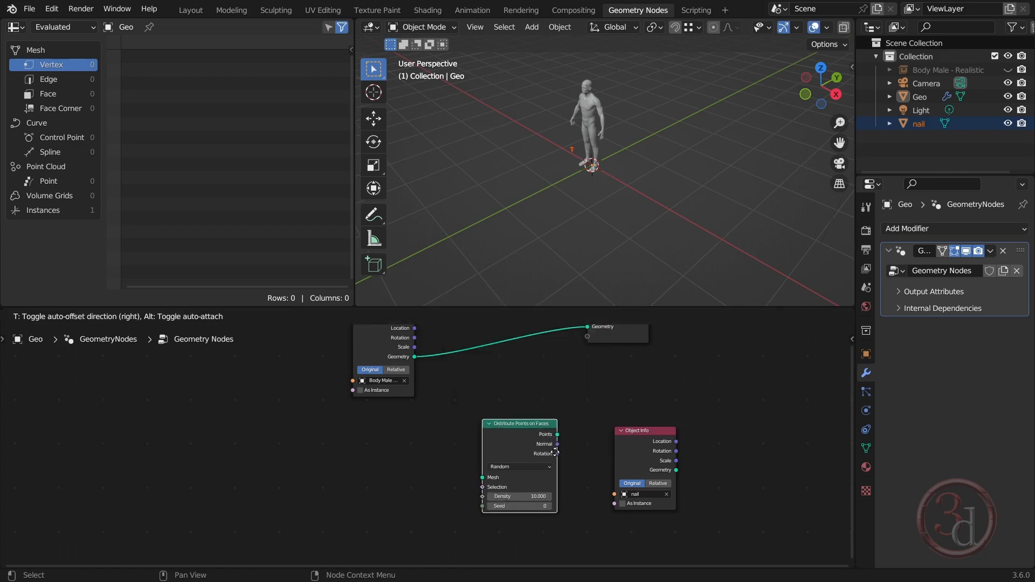
left_click(545, 439)
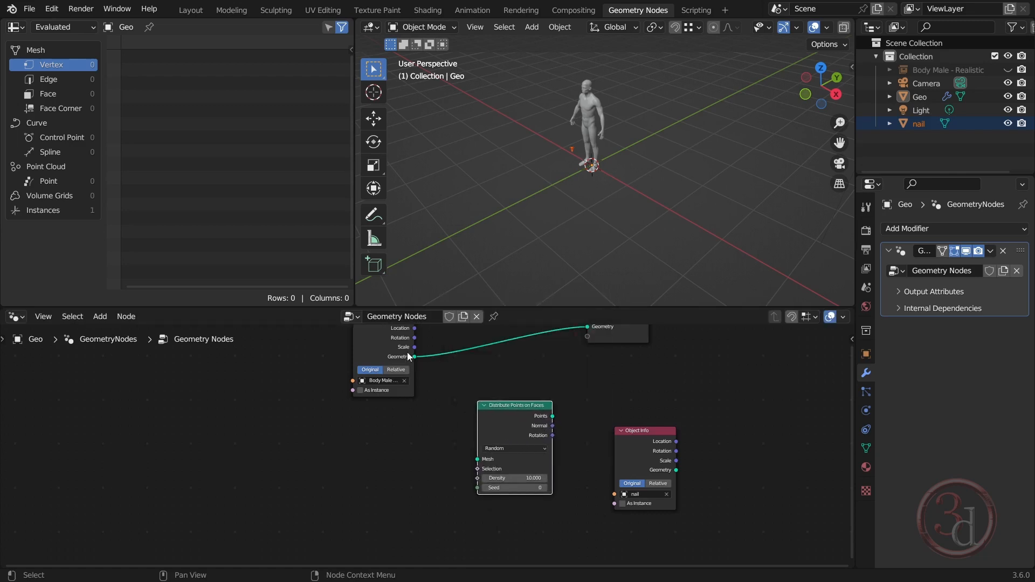
left_click_drag(413, 356, 476, 460)
Move the nail Object Info aside, add an Instance on Points node, and feed it the distributed Points
left_click_drag(618, 428, 404, 520)
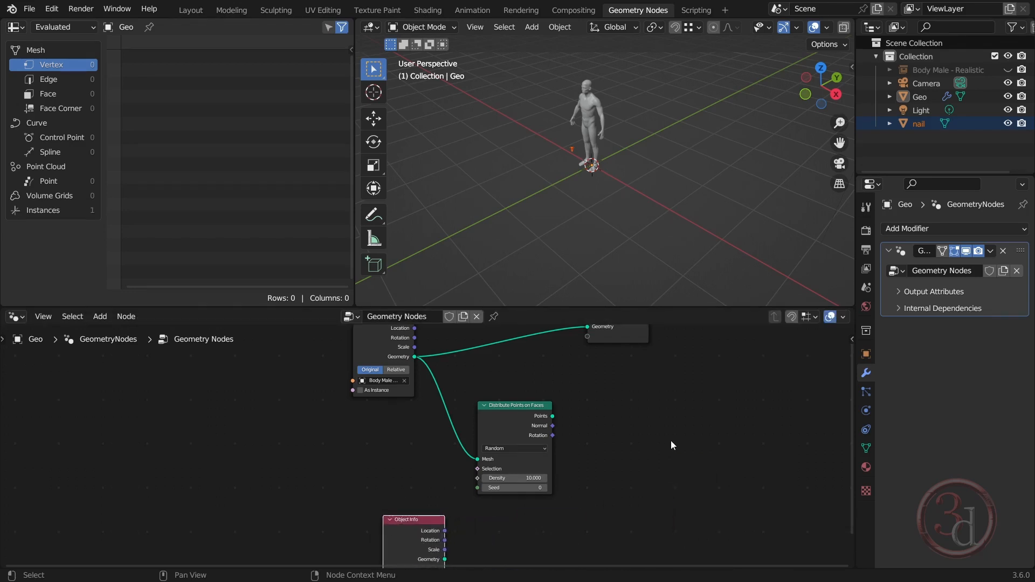
key("shift+a")
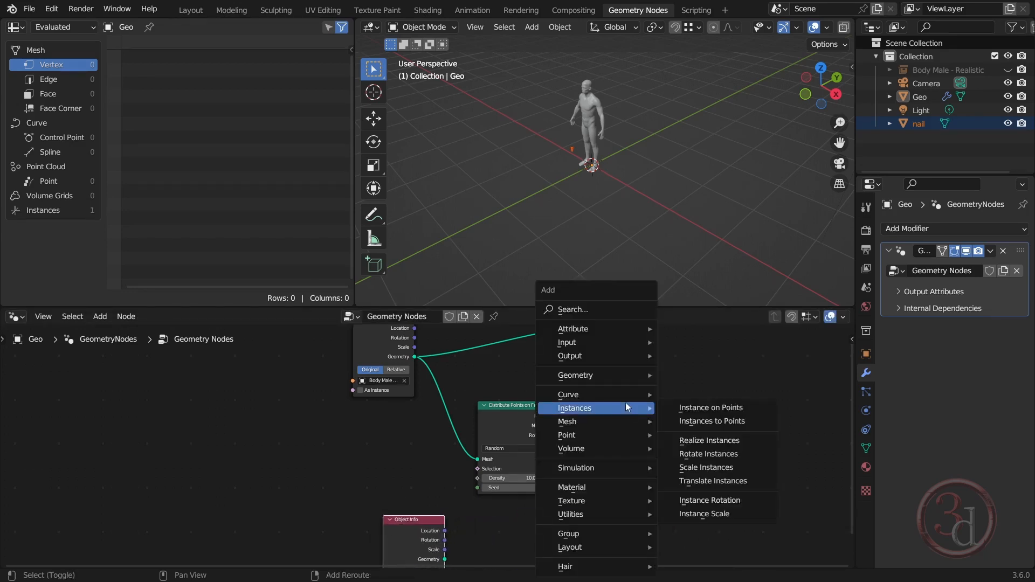
left_click(610, 309)
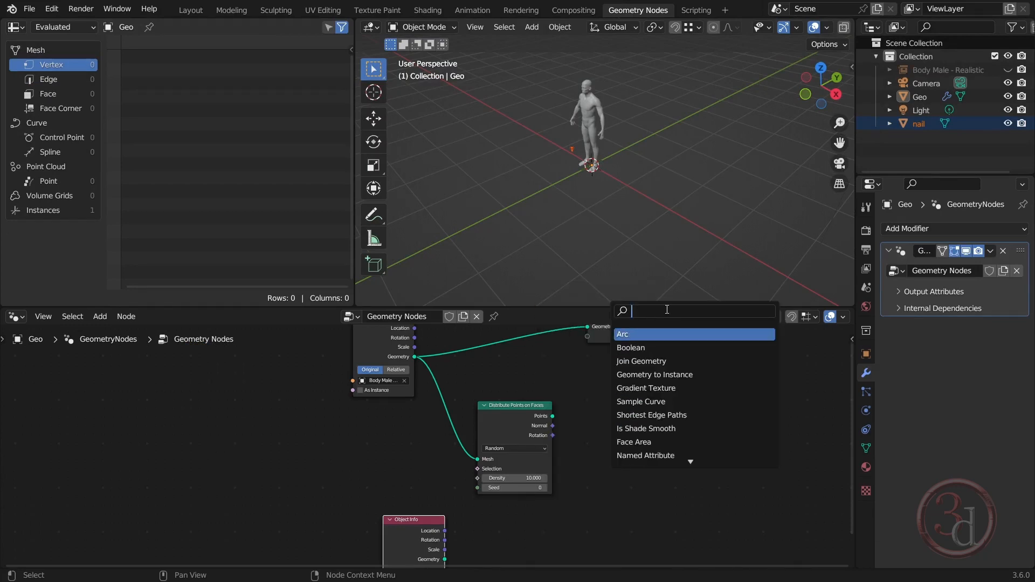
type("instans")
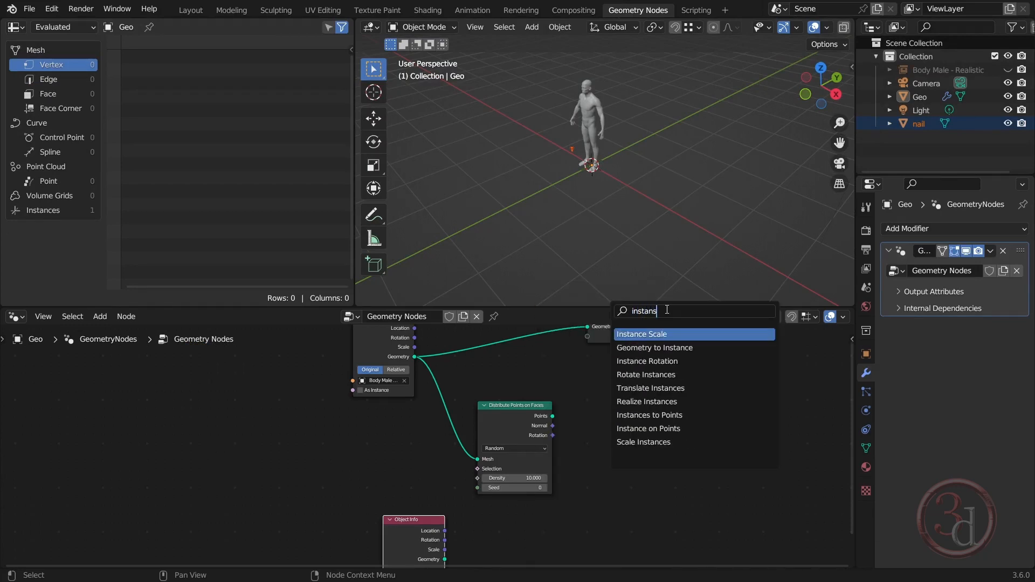
left_click(656, 429)
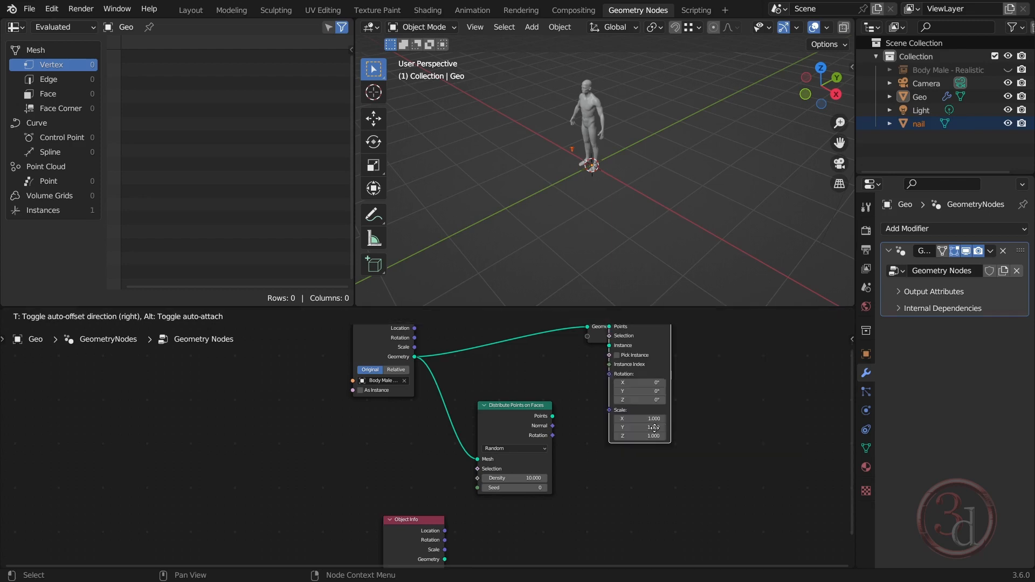
left_click(664, 518)
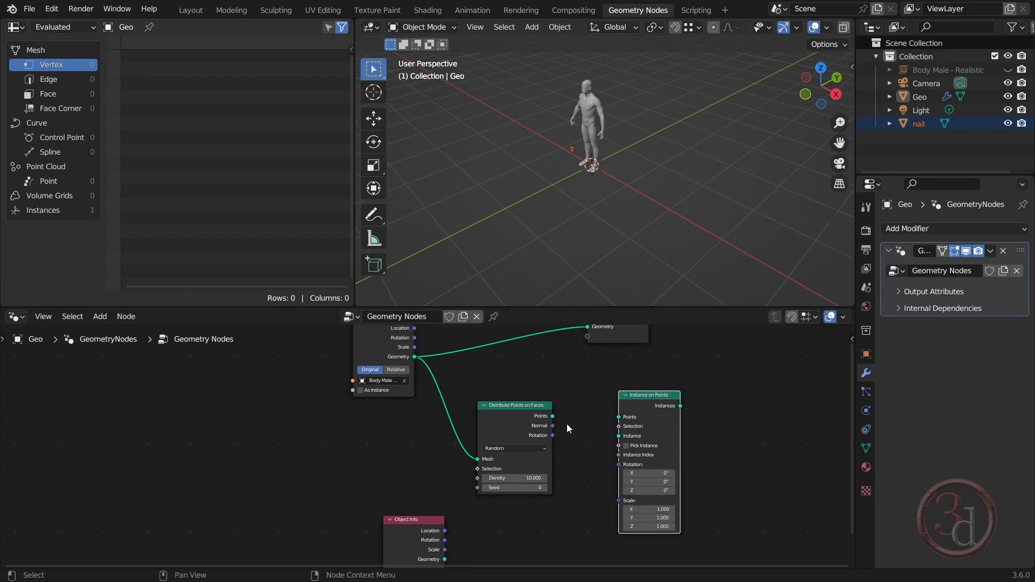
left_click_drag(552, 416, 663, 405)
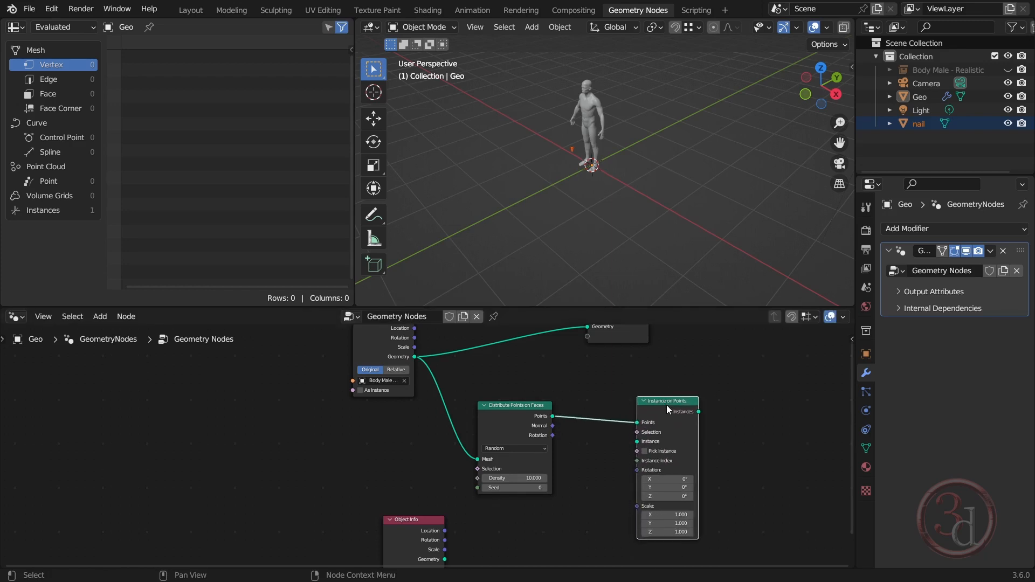
Link the nail Object Info's Geometry to Instance on Points' Instance input, with As Instance and Pick Instance enabled
left_click_drag(402, 519, 556, 528)
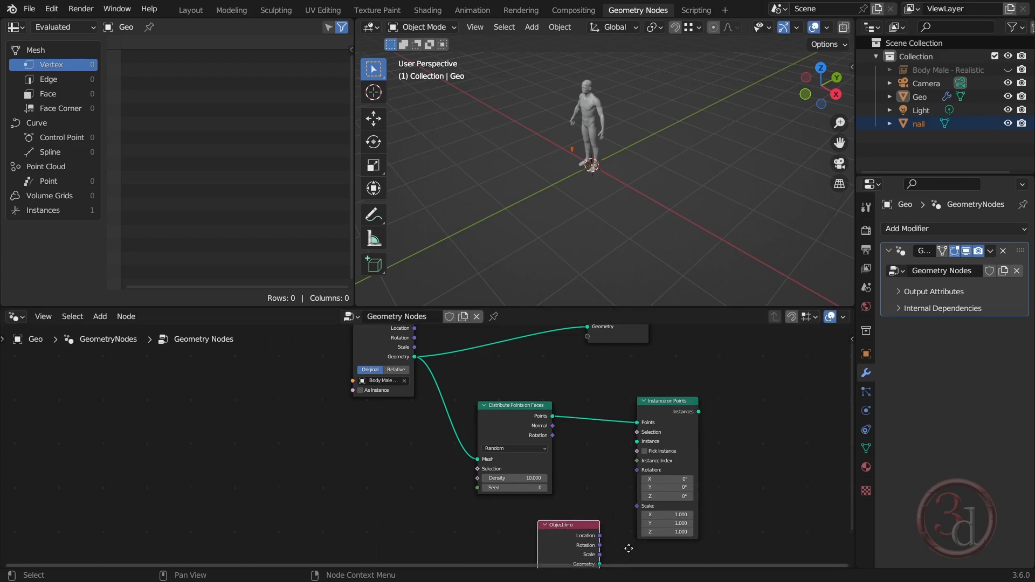
middle_click_drag(629, 549, 638, 475)
left_click_drag(611, 490, 645, 367)
left_click_drag(589, 452, 566, 457)
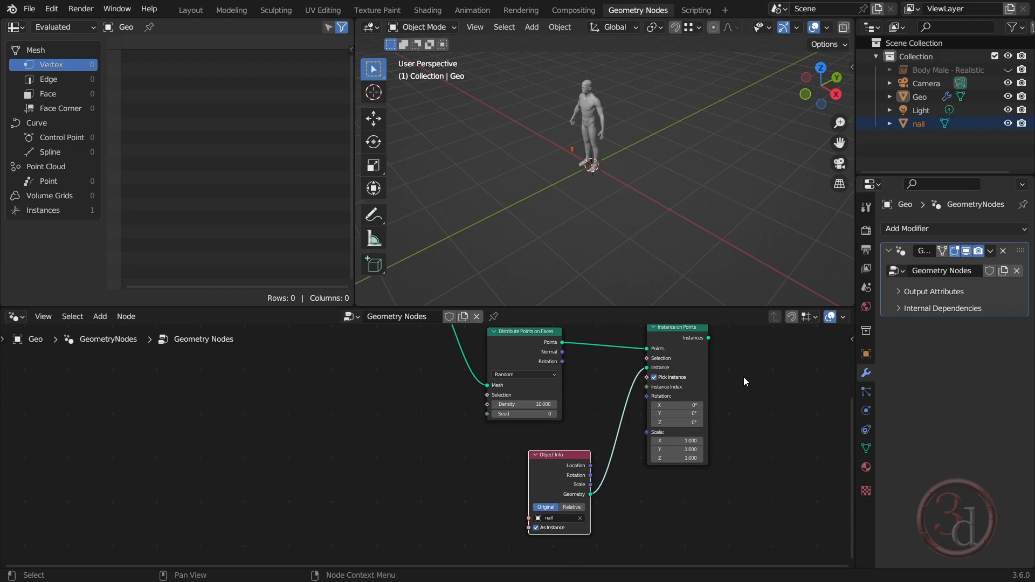
Move the Group Output node well past Instance on Points to make room on the body geometry link
middle_click_drag(725, 412, 614, 513)
scroll(615, 512, "down", 1)
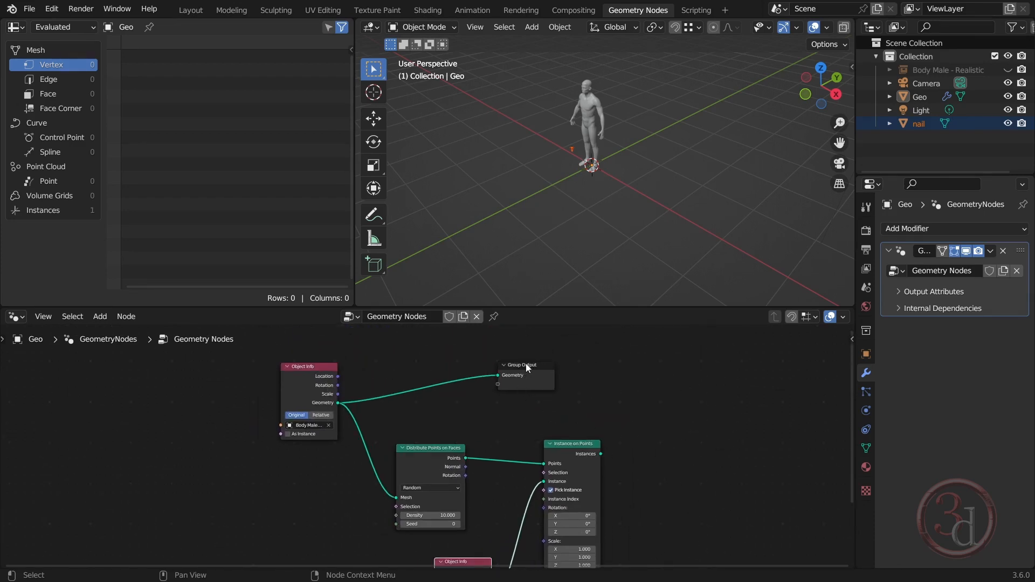
left_click_drag(528, 368, 801, 369)
middle_click_drag(669, 422, 615, 431)
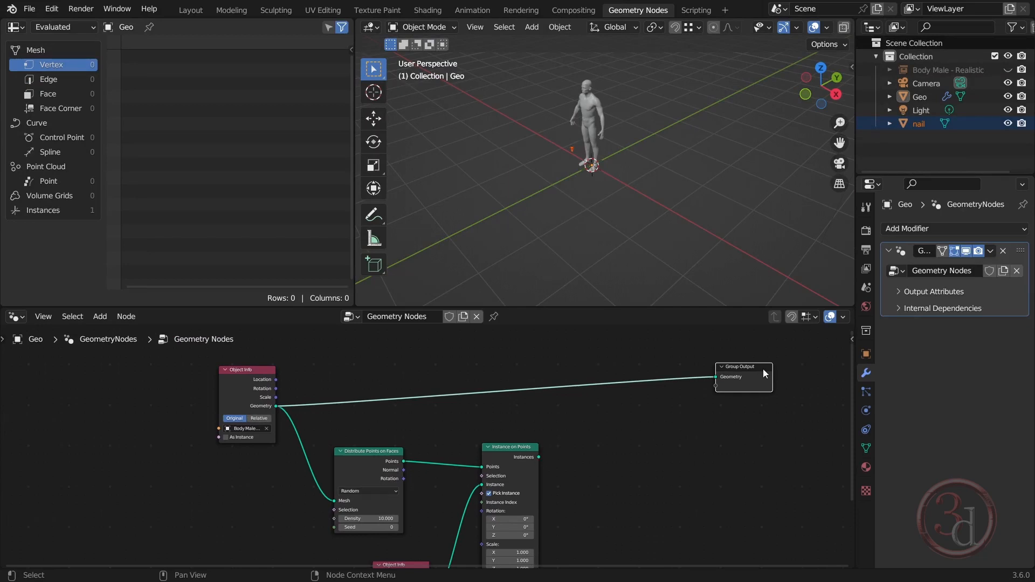
Insert a Join Geometry node on the link before Group Output and connect Instance on Points' Instances output to it
scroll(669, 395, "up", 1, "shift")
key("shift+a")
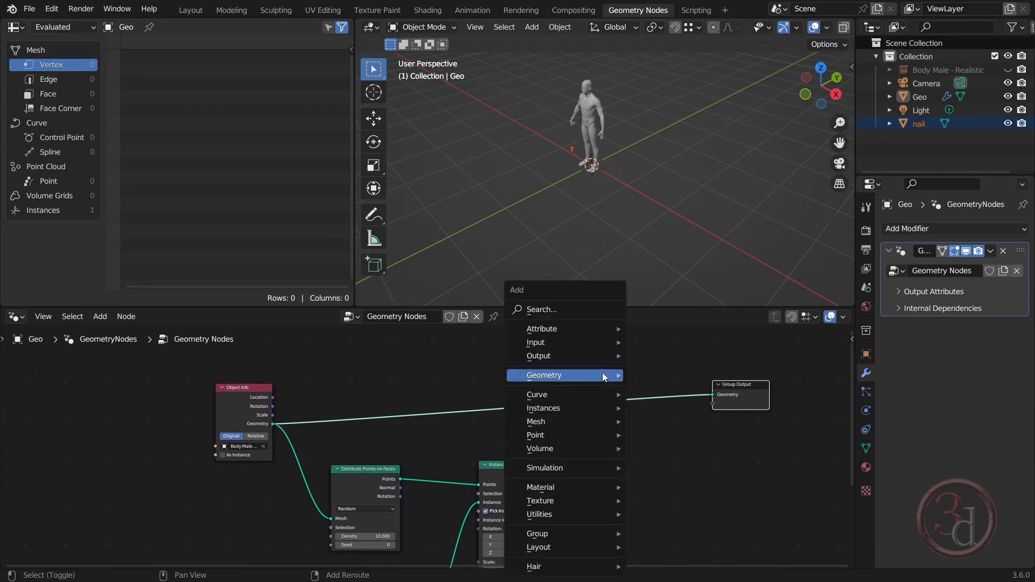
left_click(614, 311)
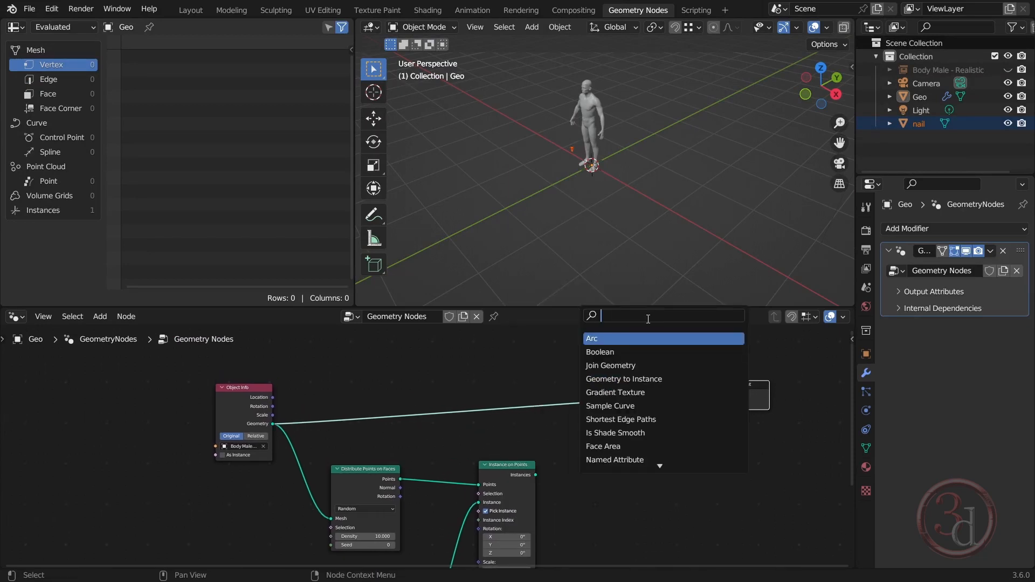
type("joing")
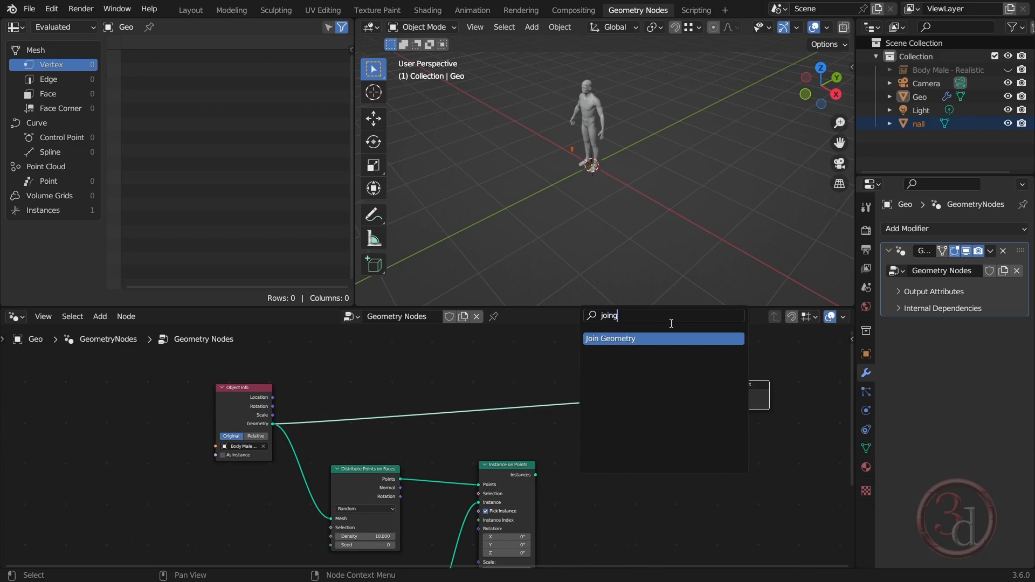
left_click(651, 339)
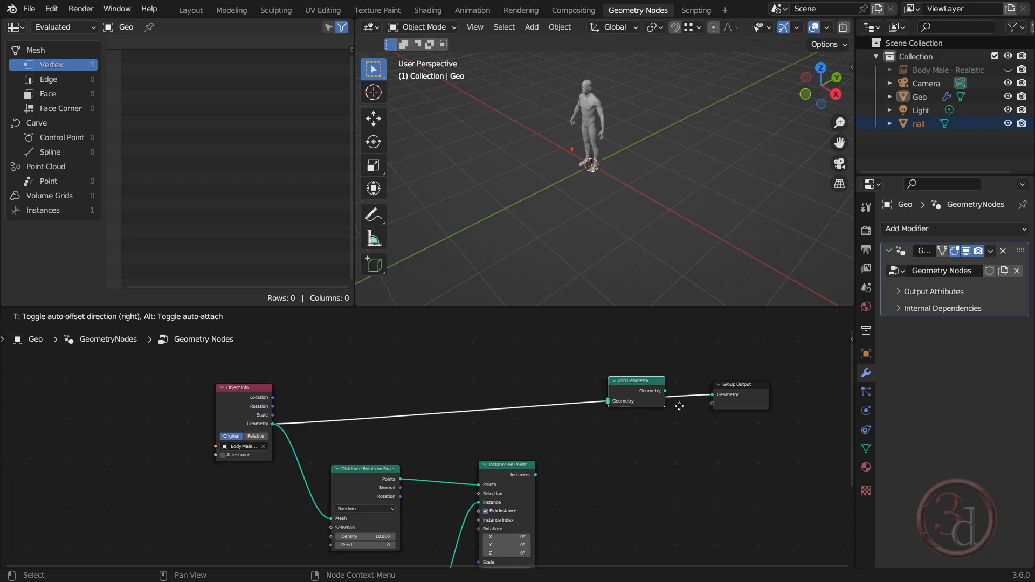
left_click(681, 409)
left_click_drag(638, 384, 652, 384)
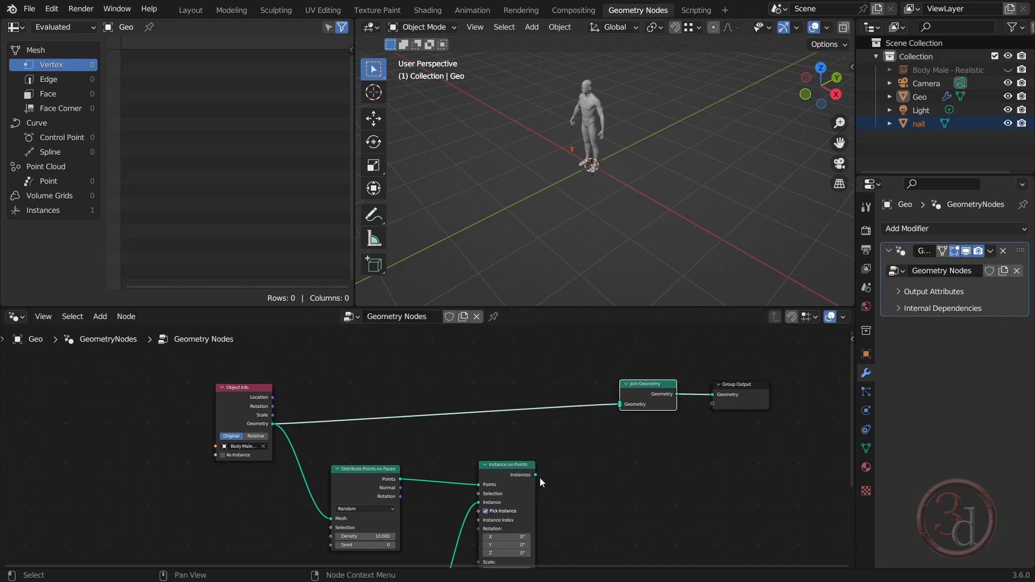
left_click_drag(535, 477, 541, 477)
left_click_drag(591, 455, 619, 405)
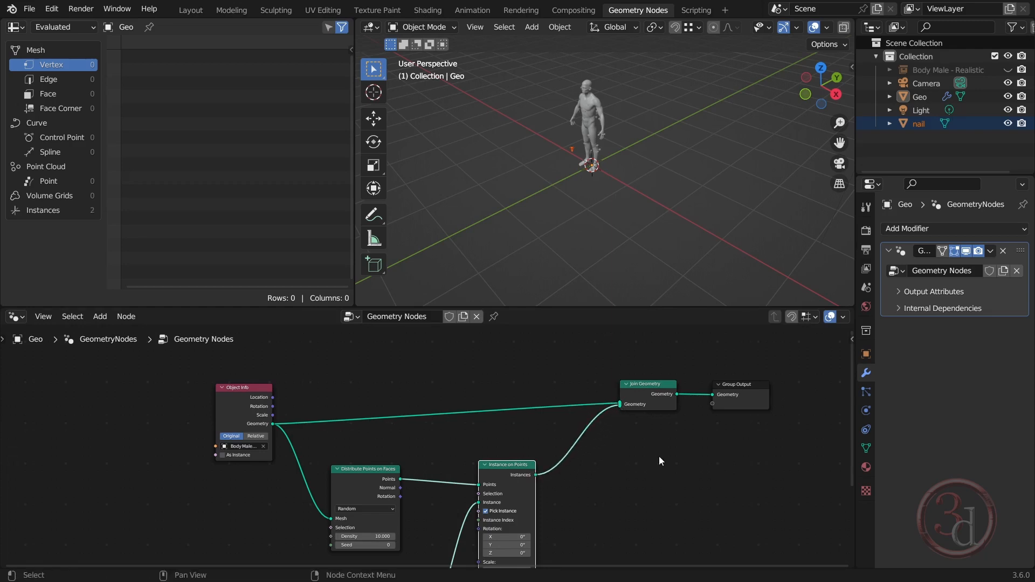
Examine how the nail instances are placed and oriented on the body from several angles
scroll(593, 86, "up", 10)
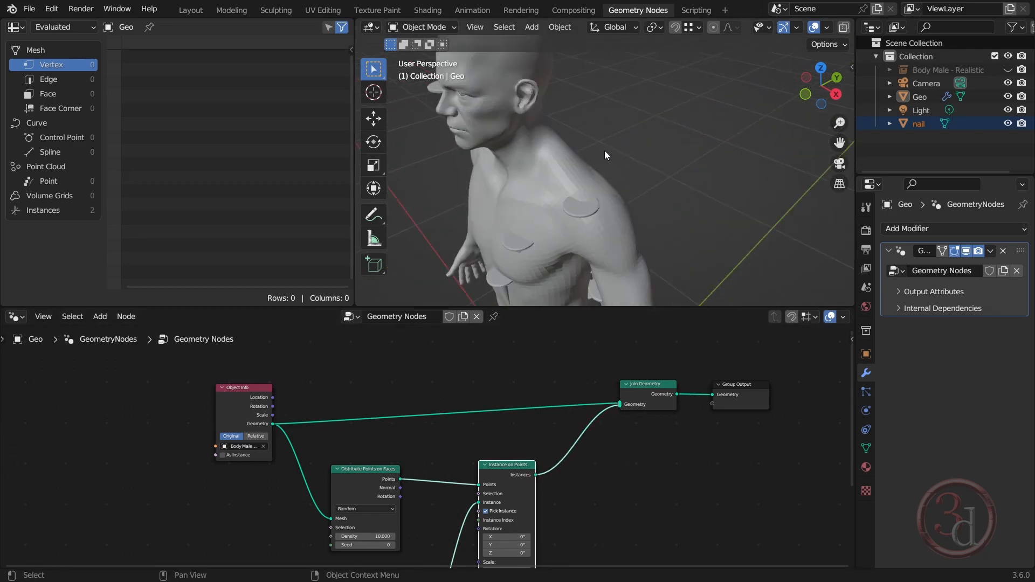
scroll(605, 155, "down", 3)
middle_click_drag(606, 157, 655, 180)
middle_click_drag(623, 256, 663, 266)
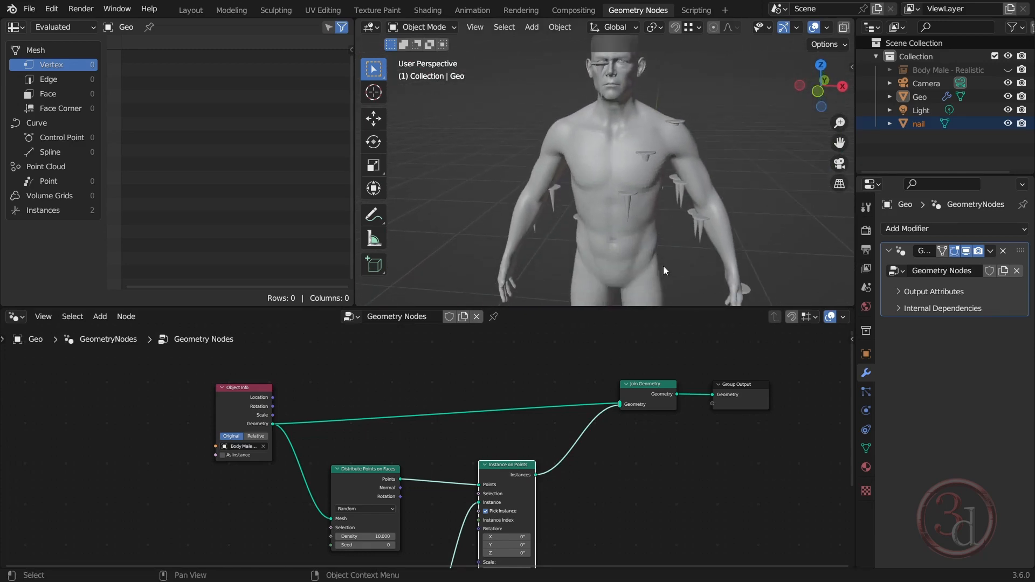
middle_click_drag(697, 226, 693, 179)
middle_click_drag(655, 432, 675, 400)
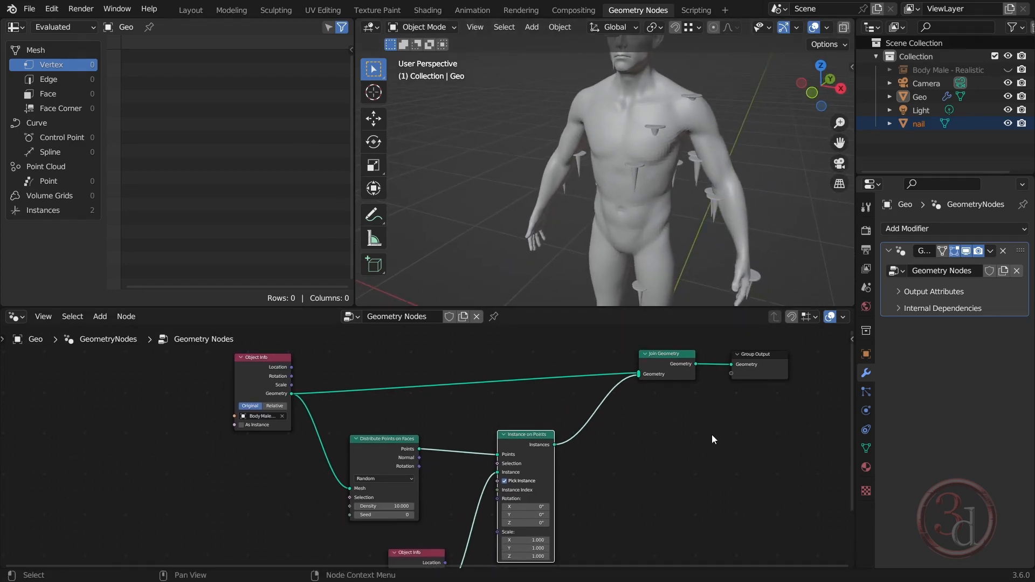
middle_click_drag(713, 225, 692, 193)
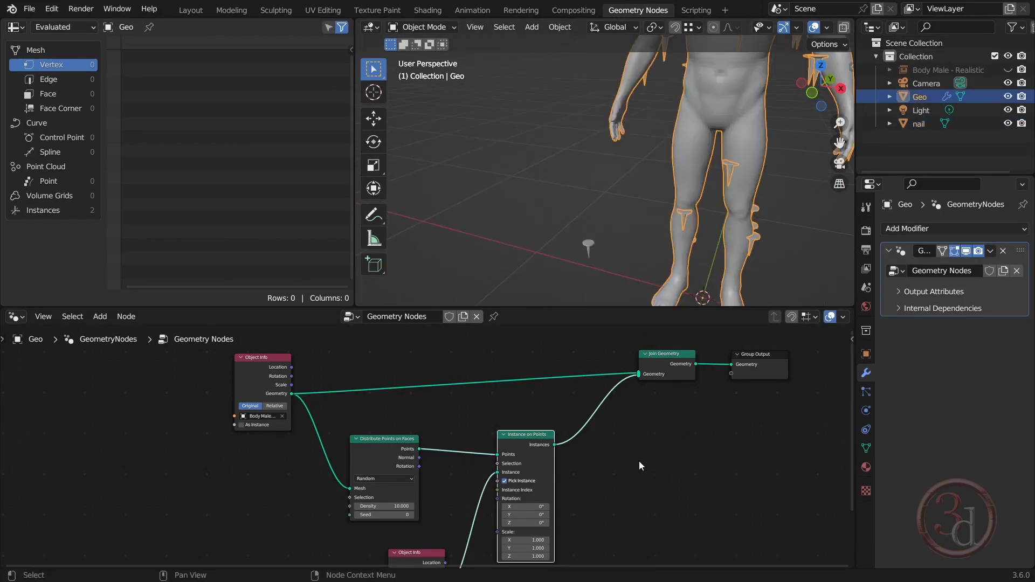
Move Instance on Points slightly away from the nail Object Info and add a Random Value node below it
middle_click_drag(639, 465, 657, 420)
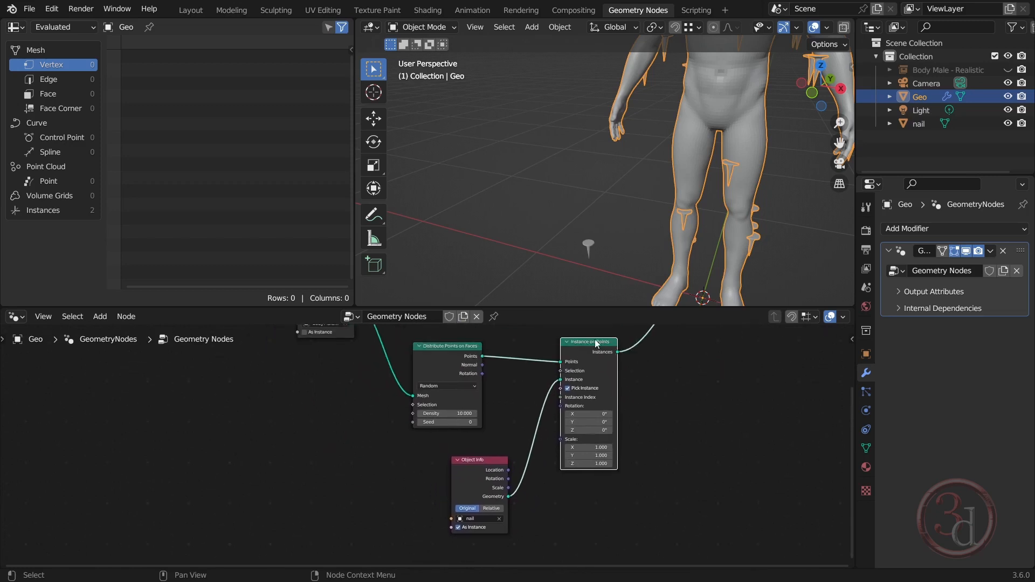
left_click_drag(596, 339, 626, 347)
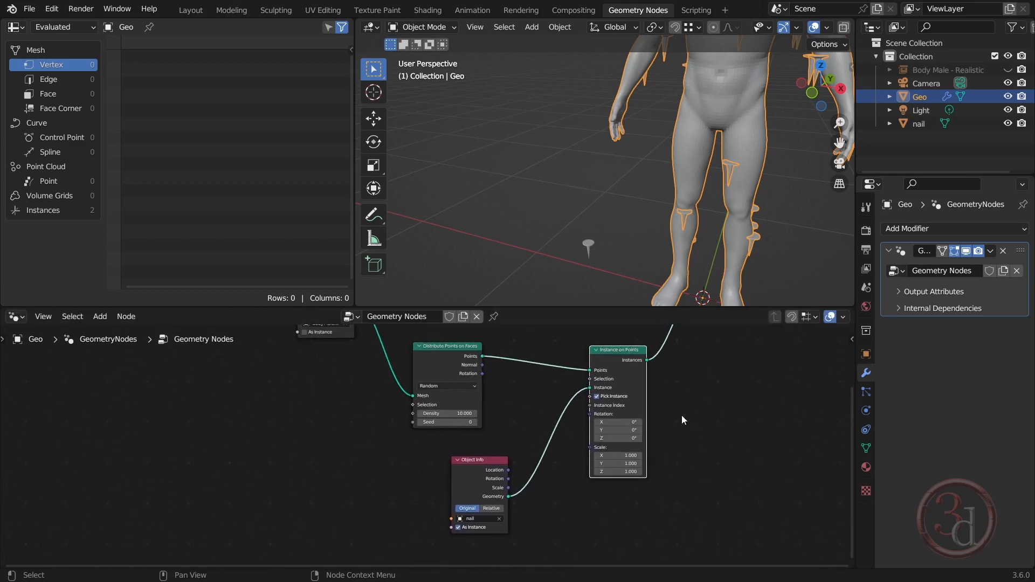
middle_click_drag(713, 505, 705, 476)
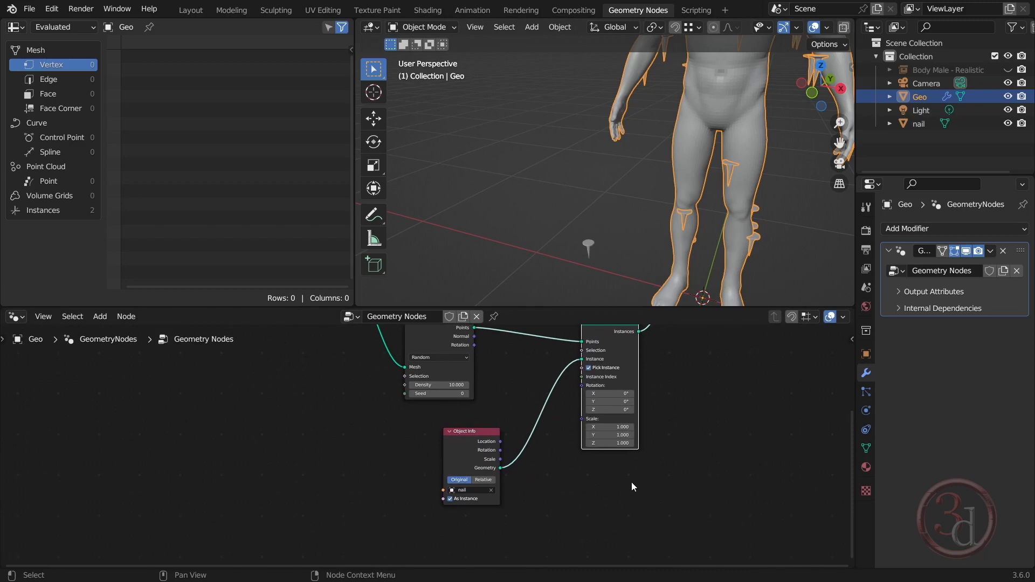
key("shift+a")
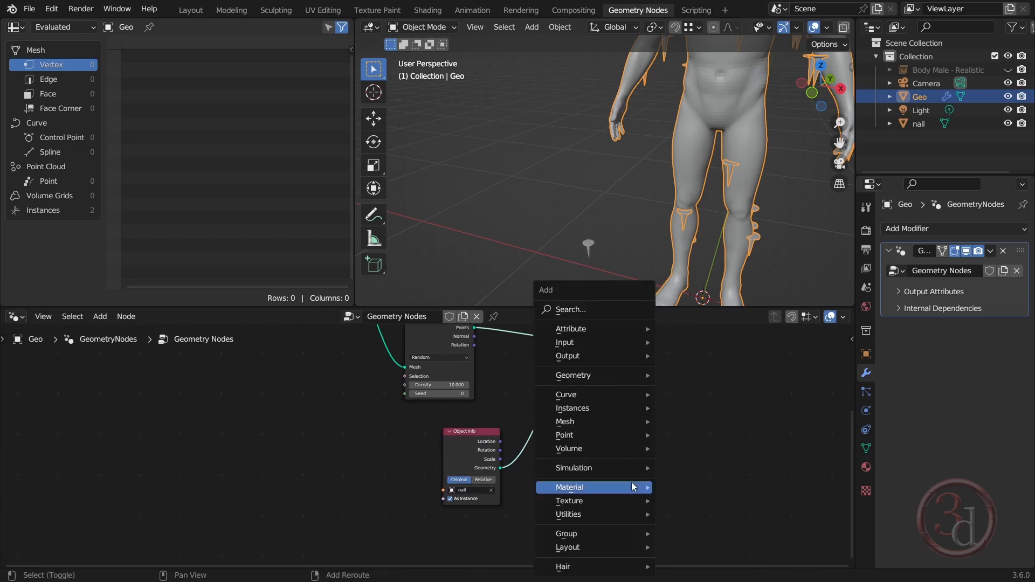
left_click(581, 313)
type("rand")
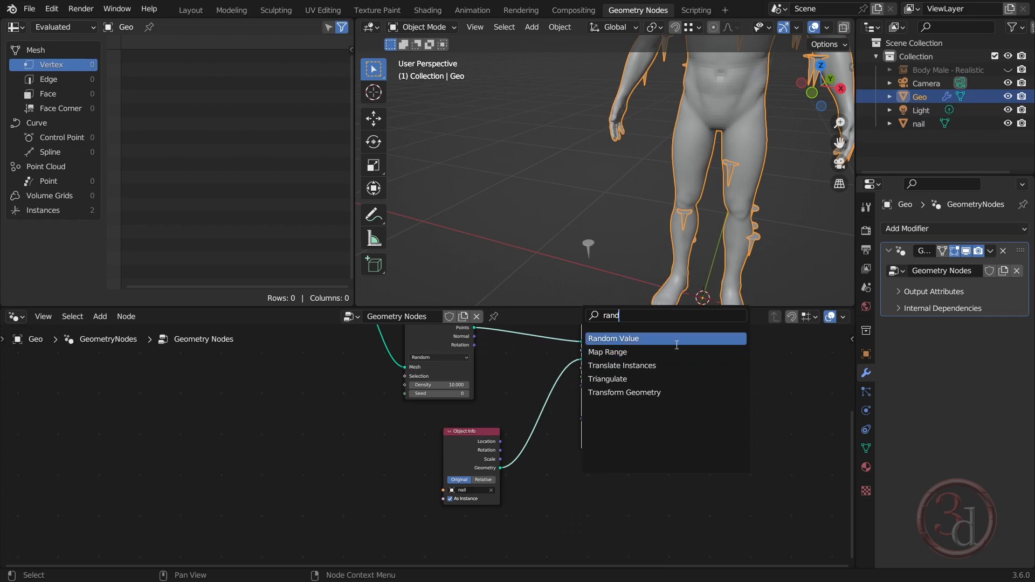
key("Return")
left_click(682, 509)
Connect the Random Value node's Value output to Instance on Points' Scale input
scroll(672, 469, "up", 4)
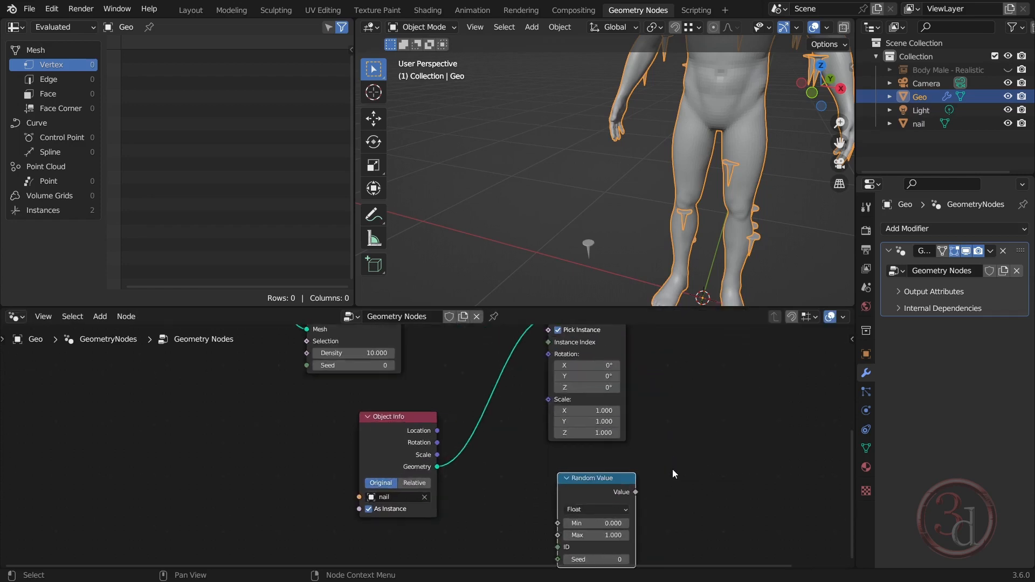
left_click_drag(647, 474, 561, 377)
scroll(678, 430, "down", 2)
Spread out the node layout by moving Instance on Points, Join Geometry, Group Output and Random Value farther from the source nodes
middle_click_drag(681, 433, 550, 561)
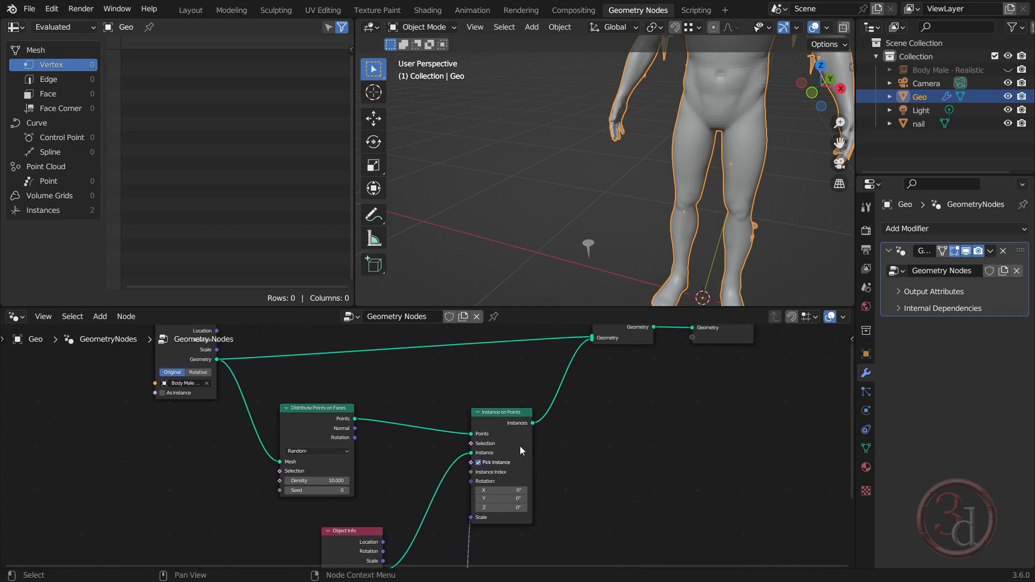
left_click_drag(513, 415, 567, 412)
middle_click_drag(682, 407, 598, 474)
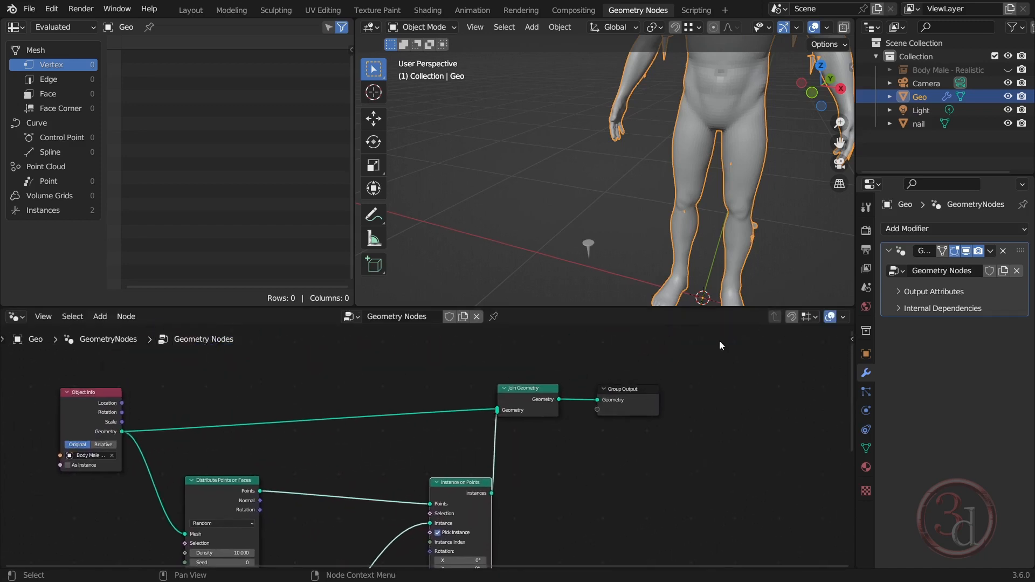
left_click_drag(723, 343, 503, 417)
left_click_drag(539, 383, 771, 374)
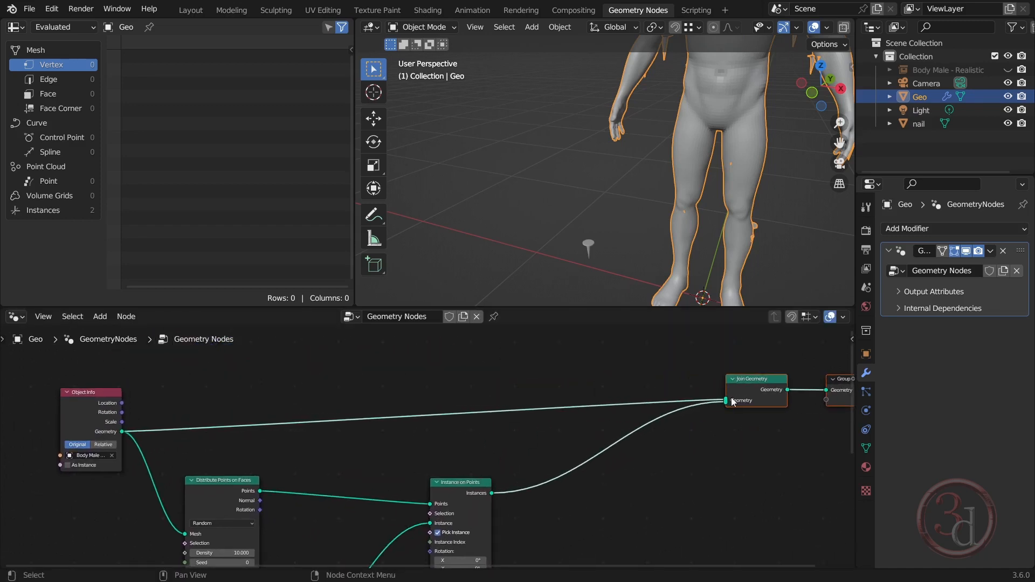
middle_click_drag(532, 487, 609, 348)
left_click_drag(545, 349, 638, 355)
middle_click_drag(421, 517, 452, 419)
left_click(453, 424)
left_click_drag(453, 424, 542, 426)
Set the Random Value node's Min to 0.9 and Max to 0.6
scroll(619, 431, "up", 3)
middle_click_drag(595, 456, 589, 461)
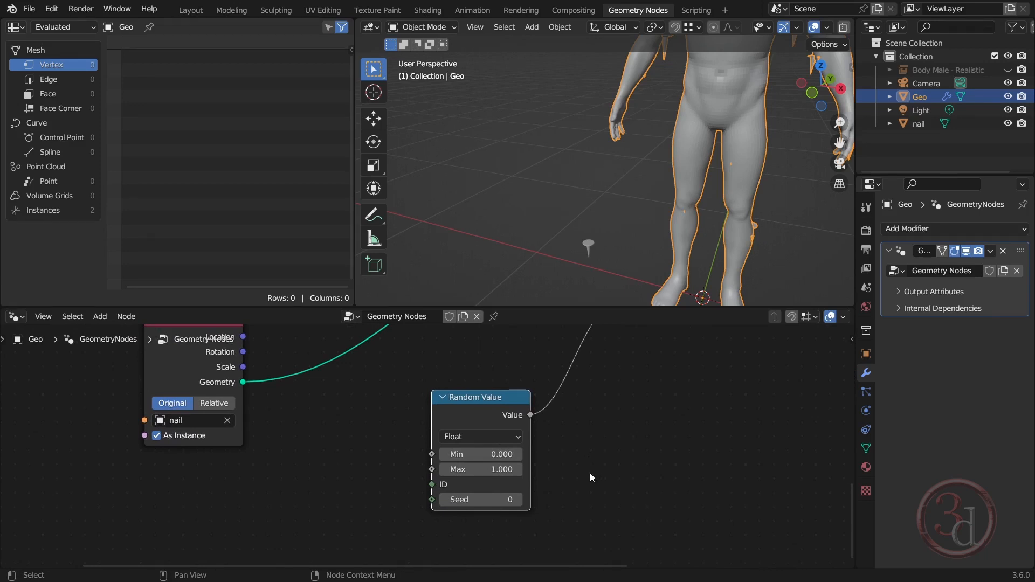
left_click(501, 454)
type("0.9")
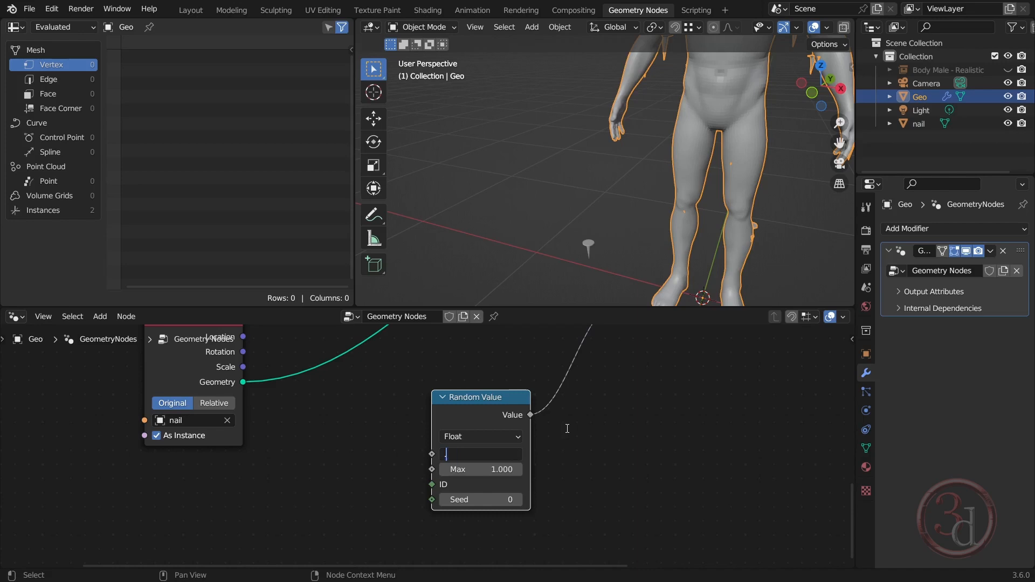
key("Return")
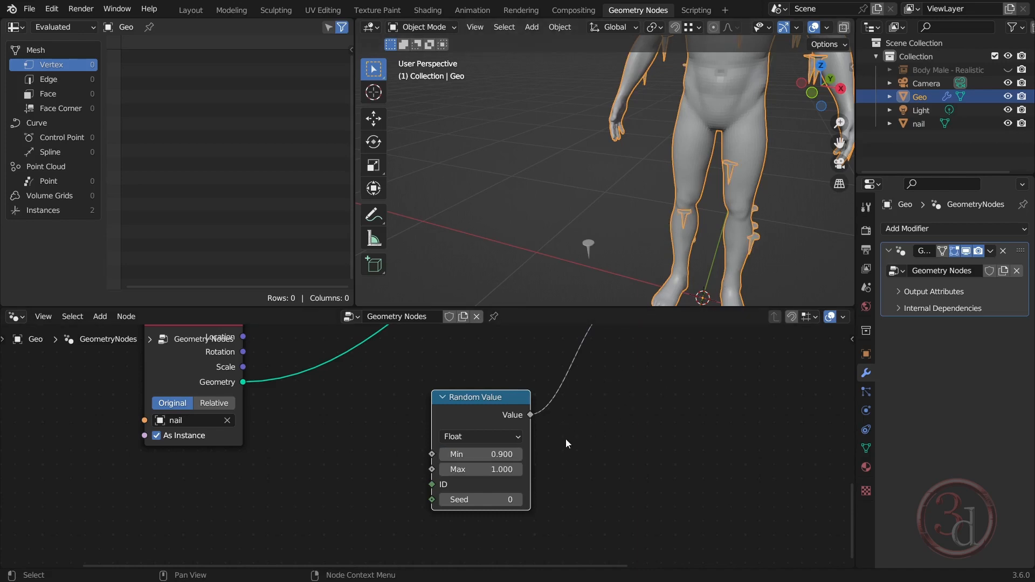
left_click(480, 470)
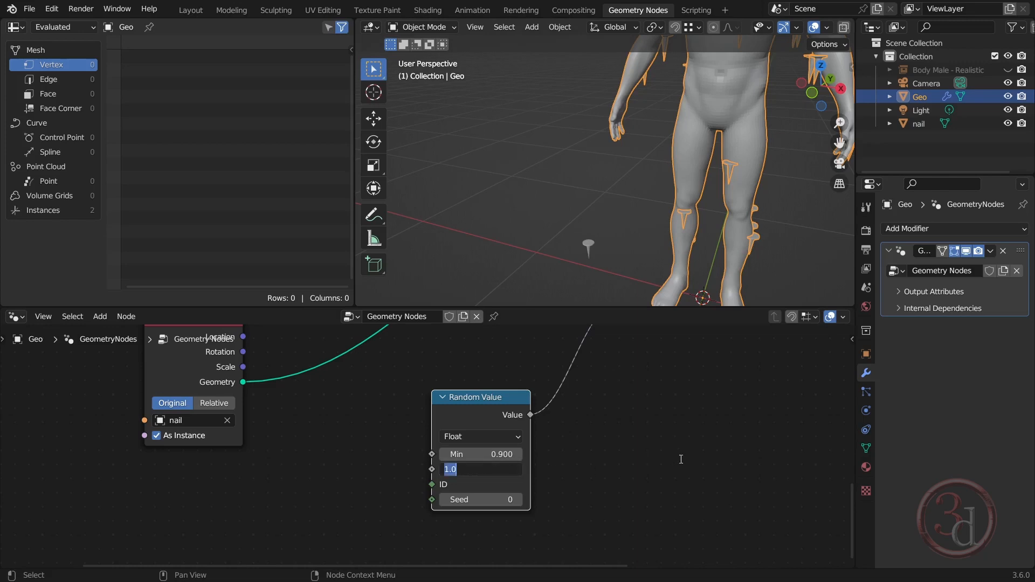
type(".6")
key("Return")
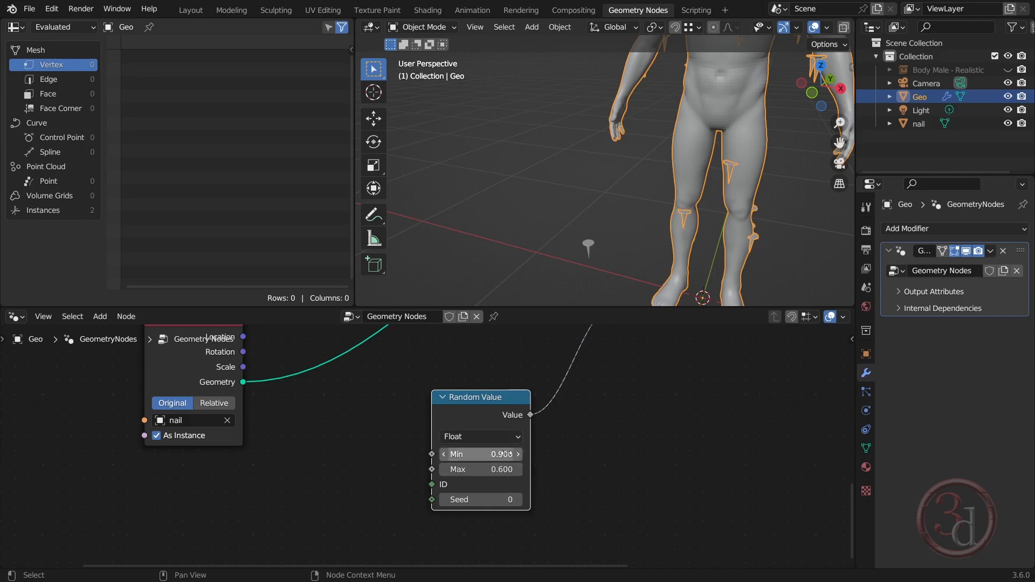
Set the Density of Distribute Points on Faces to 100 and check the nails on the upper body
middle_click_drag(799, 195, 666, 384, "shift")
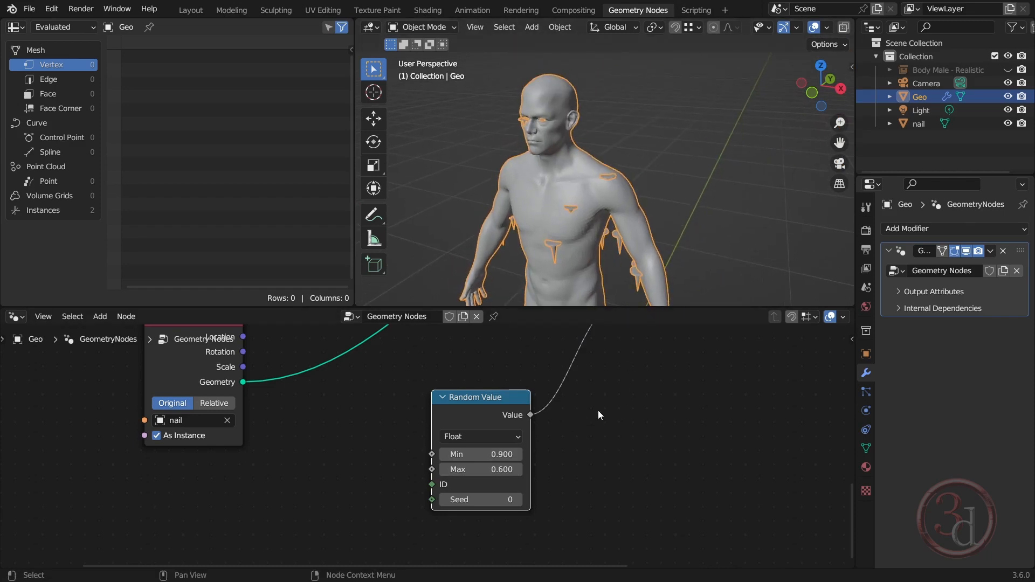
scroll(580, 501, "down", 1)
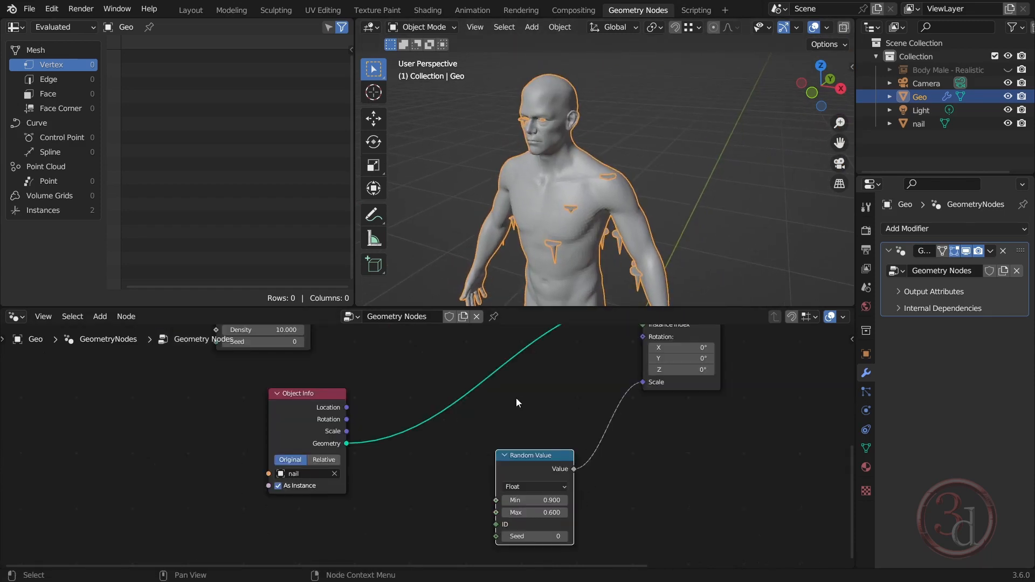
middle_click_drag(517, 405, 533, 562)
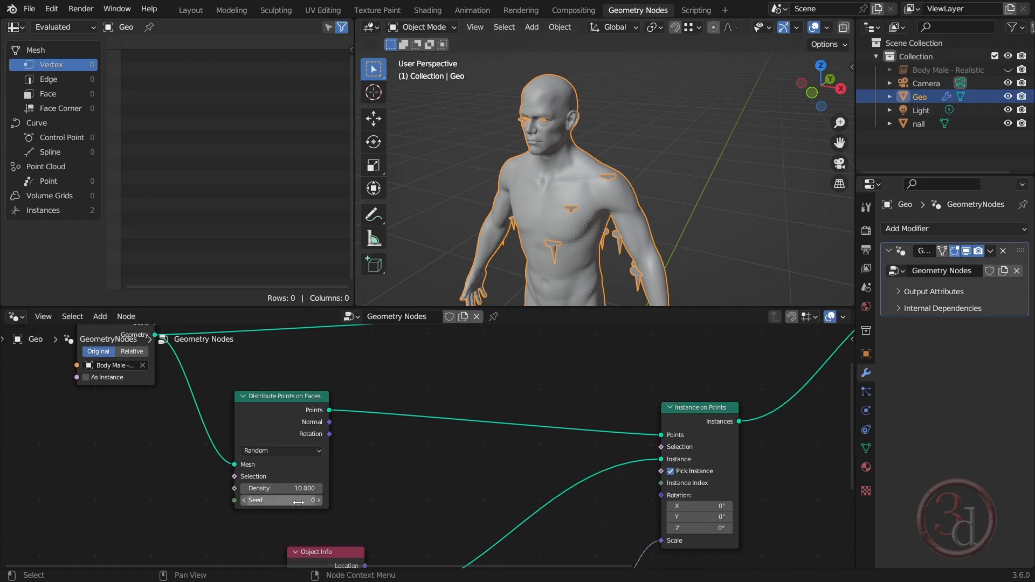
left_click(281, 488)
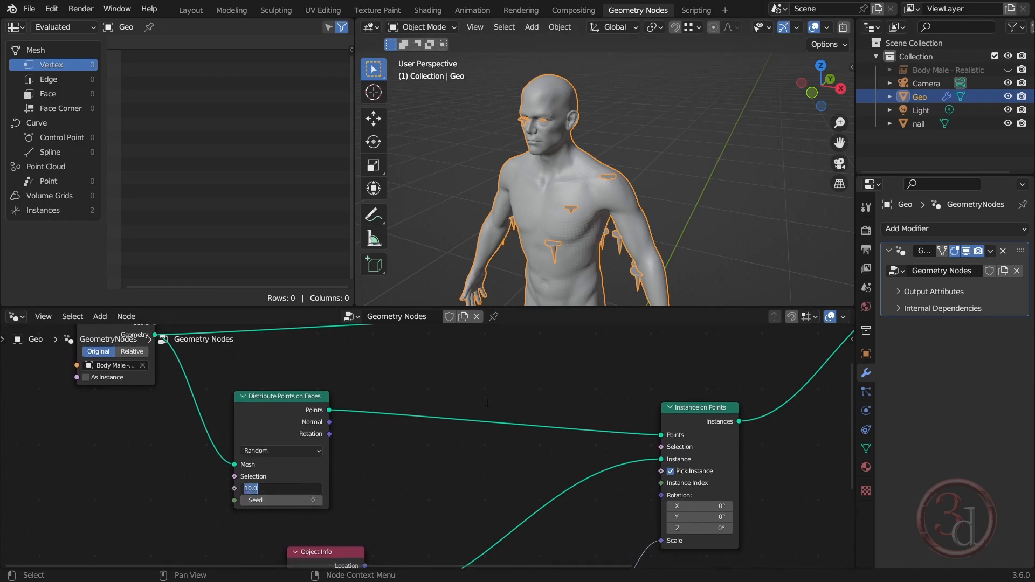
type("100")
key("Return")
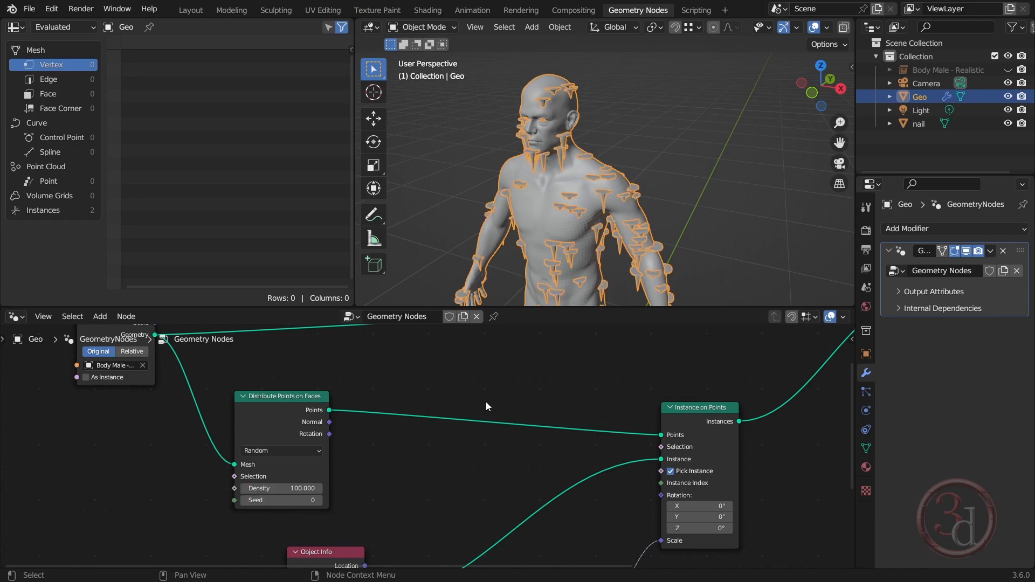
mouse_move(639, 191)
middle_mouse_down()
mouse_move(710, 188)
mouse_move(701, 136)
mouse_move(638, 185)
middle_mouse_up()
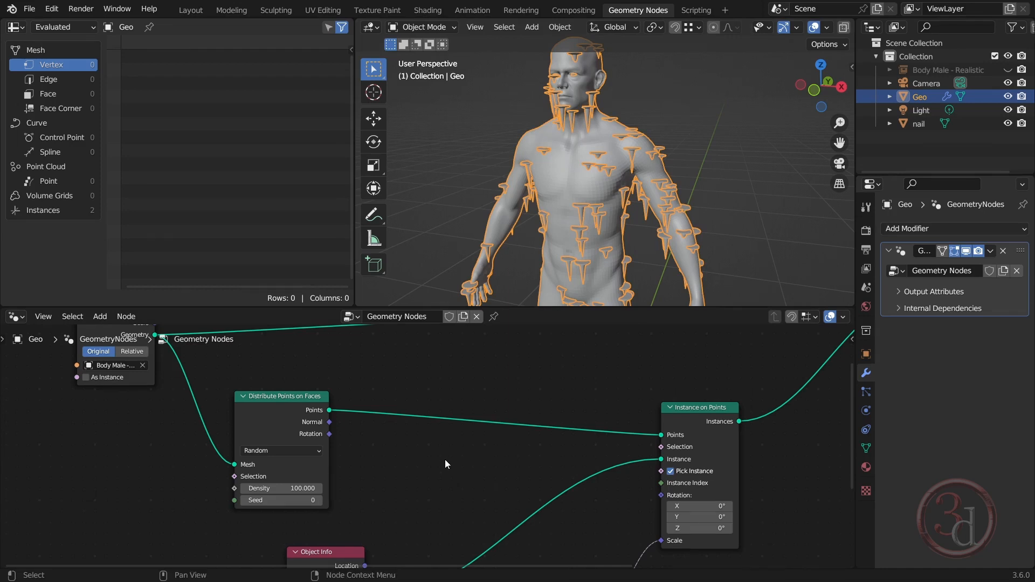
Add a Rotate Euler node between Distribute Points on Faces and Instance on Points
key("shift+a")
left_click(417, 310)
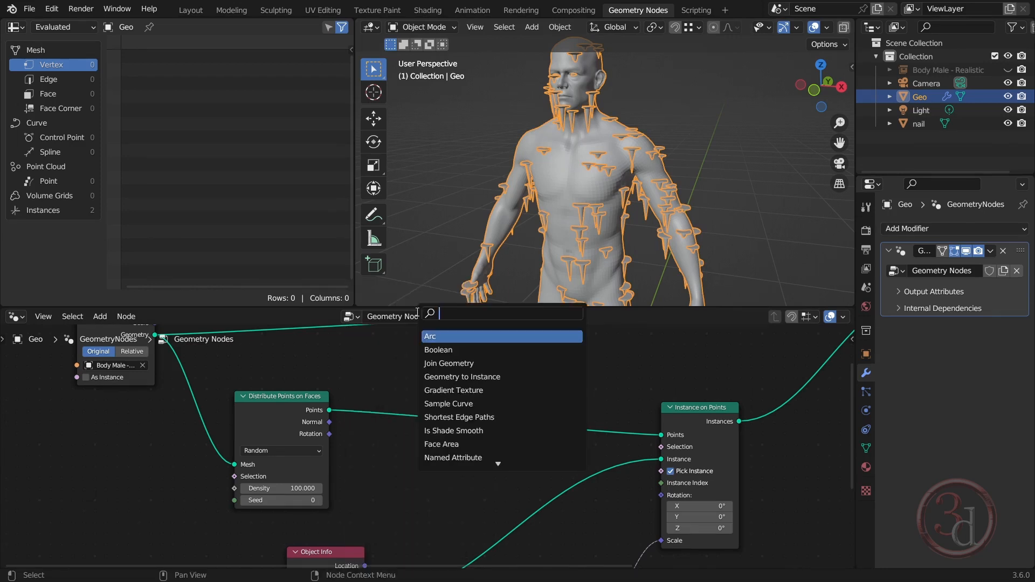
type("rotat")
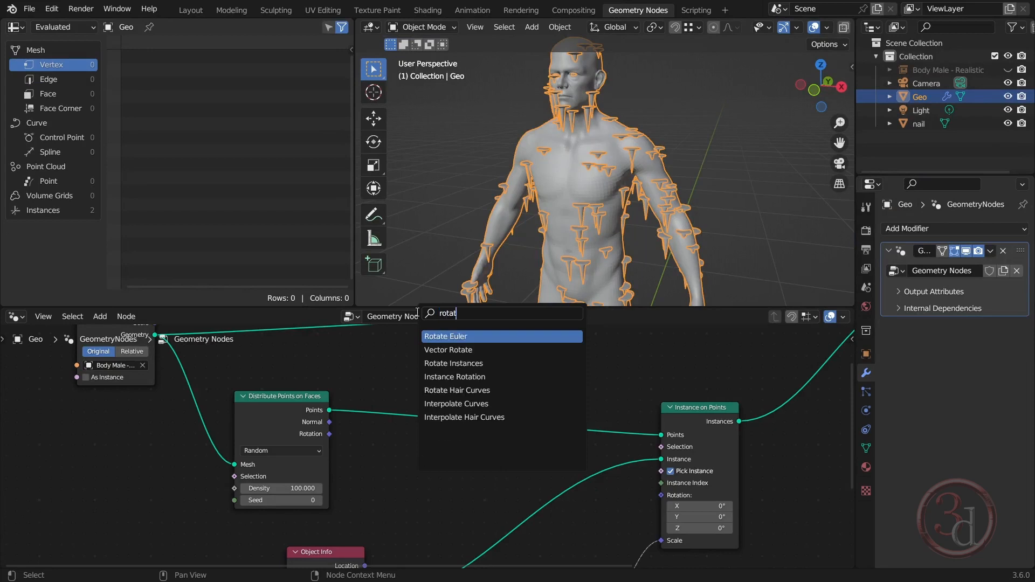
key("Return")
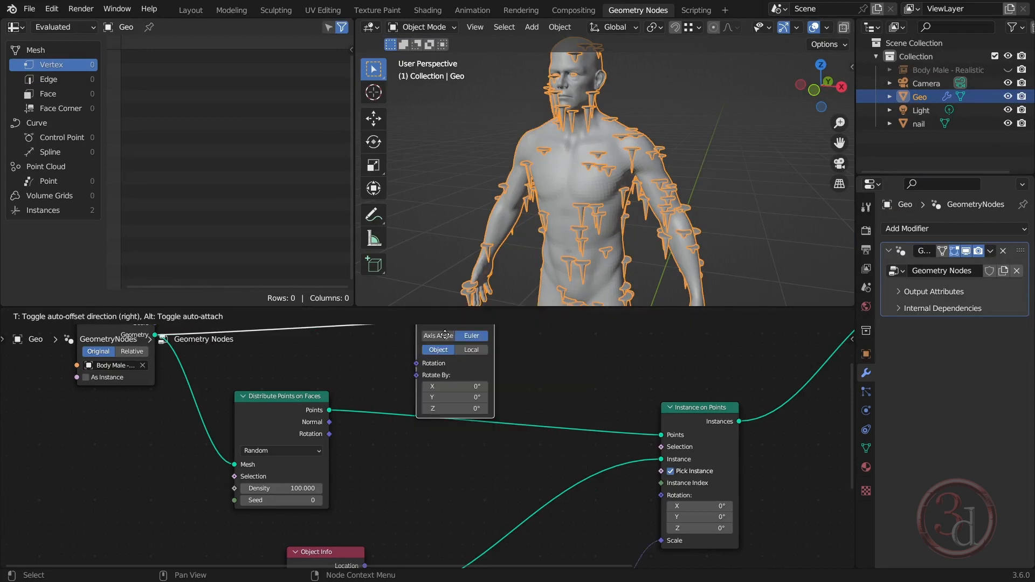
left_click(409, 471)
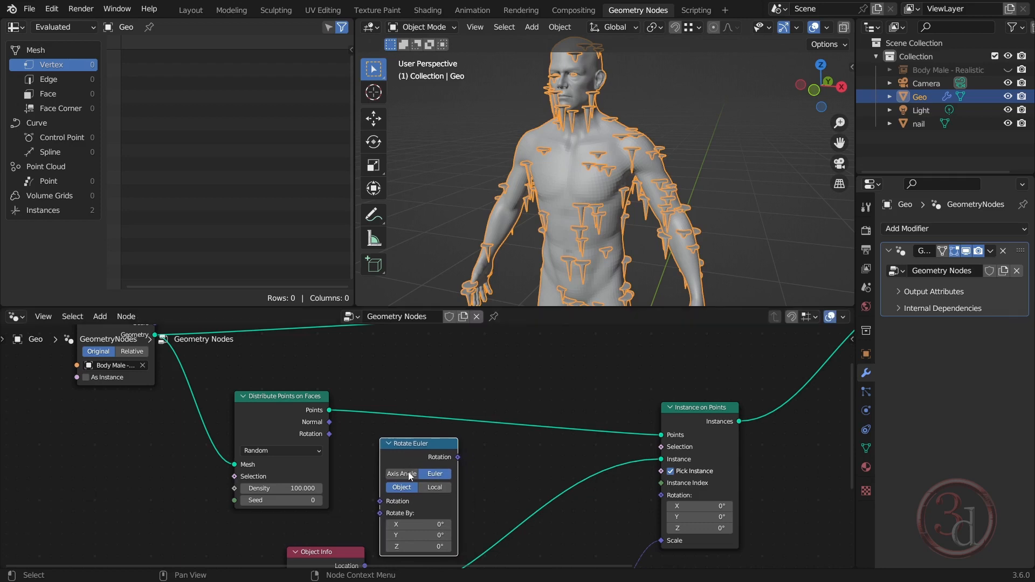
Link Distribute Points on Faces' Rotation into Rotate Euler, and Rotate Euler's output into Instance on Points' Rotation
middle_click_drag(483, 466, 529, 407)
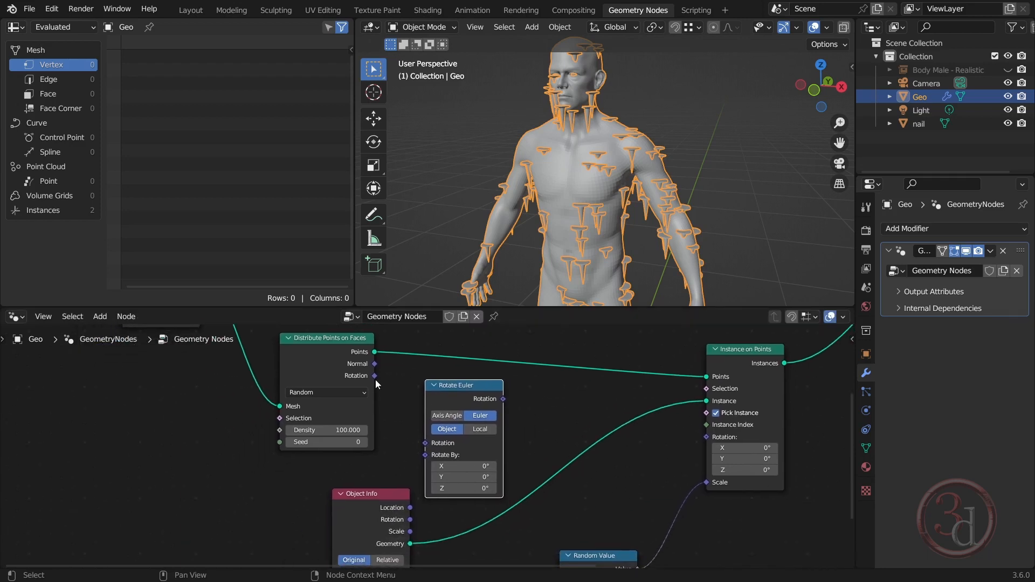
left_click_drag(374, 376, 425, 444)
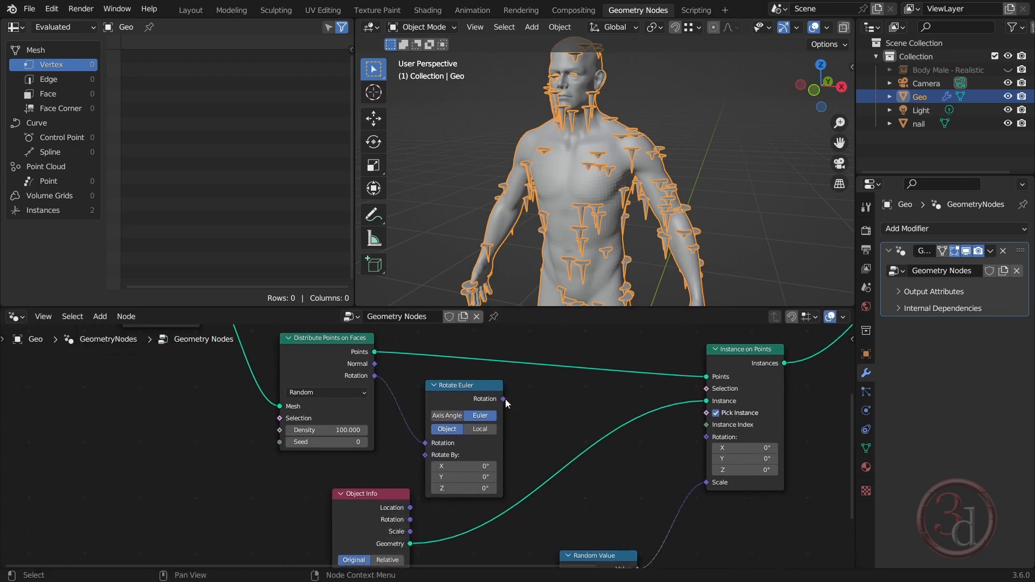
left_click_drag(505, 400, 708, 439)
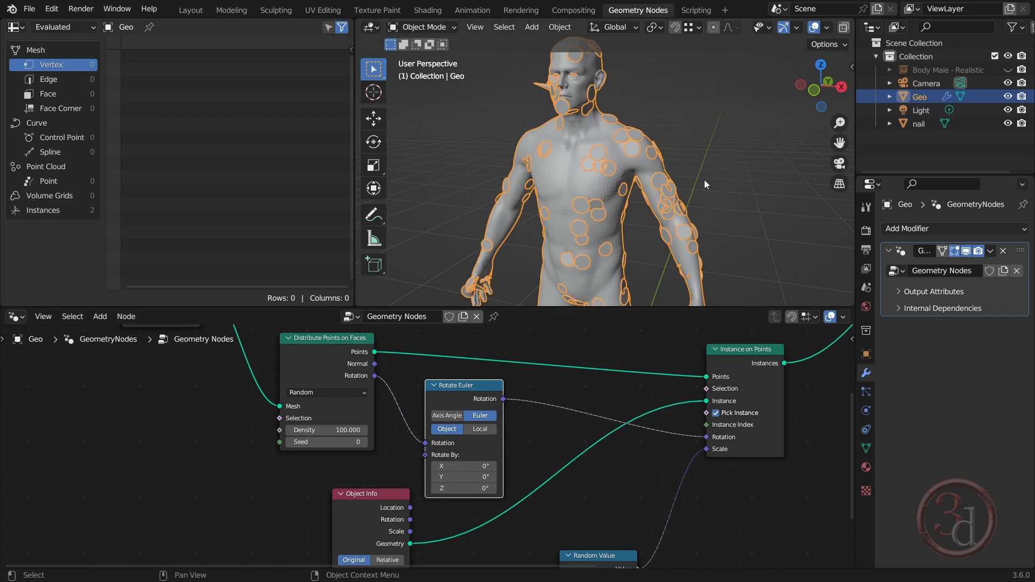
Set Distribute Points on Faces' Density to 300 and its Seed to 2
left_click(326, 429)
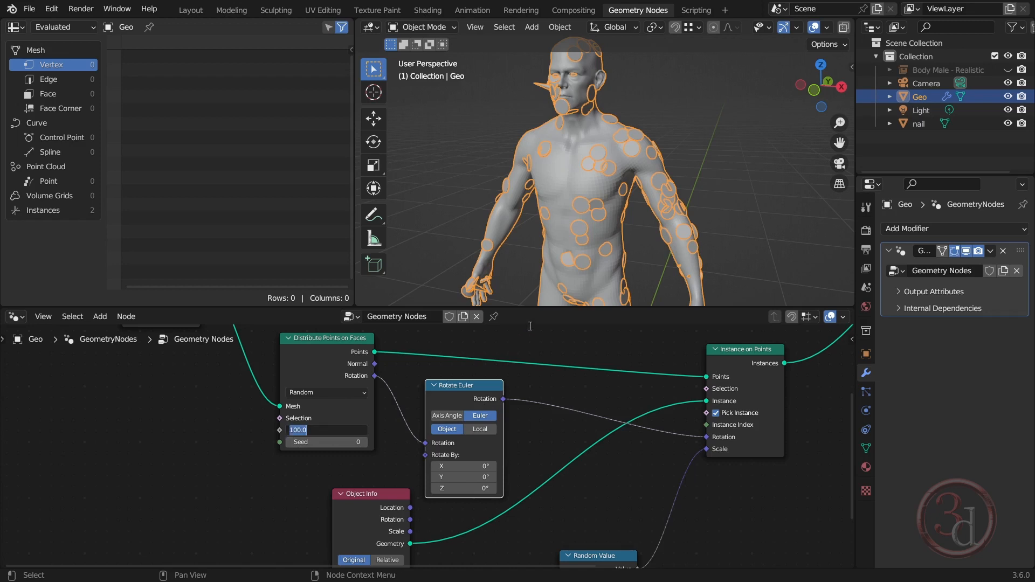
type("300")
key("Return")
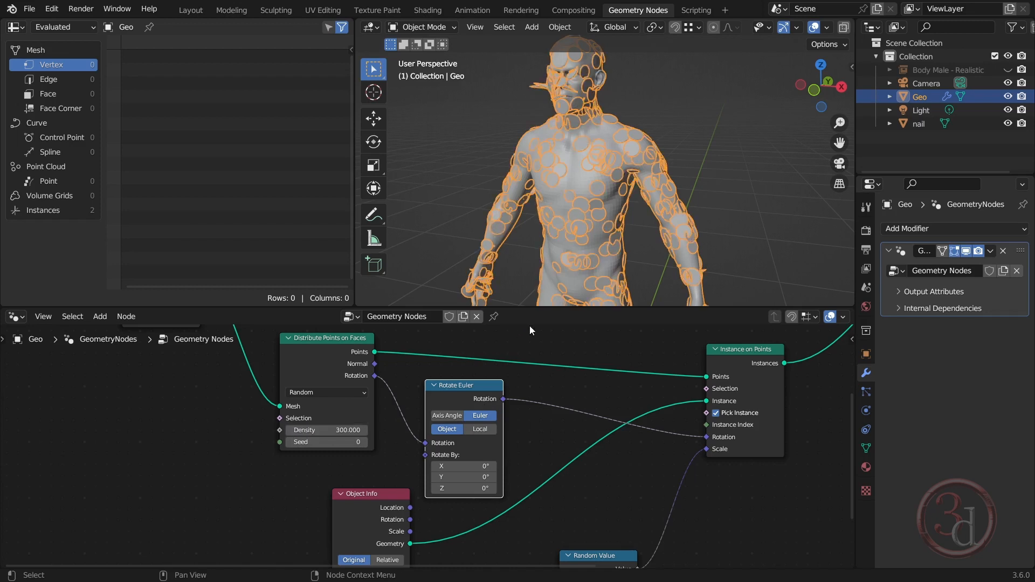
left_click(365, 443)
left_click(365, 442)
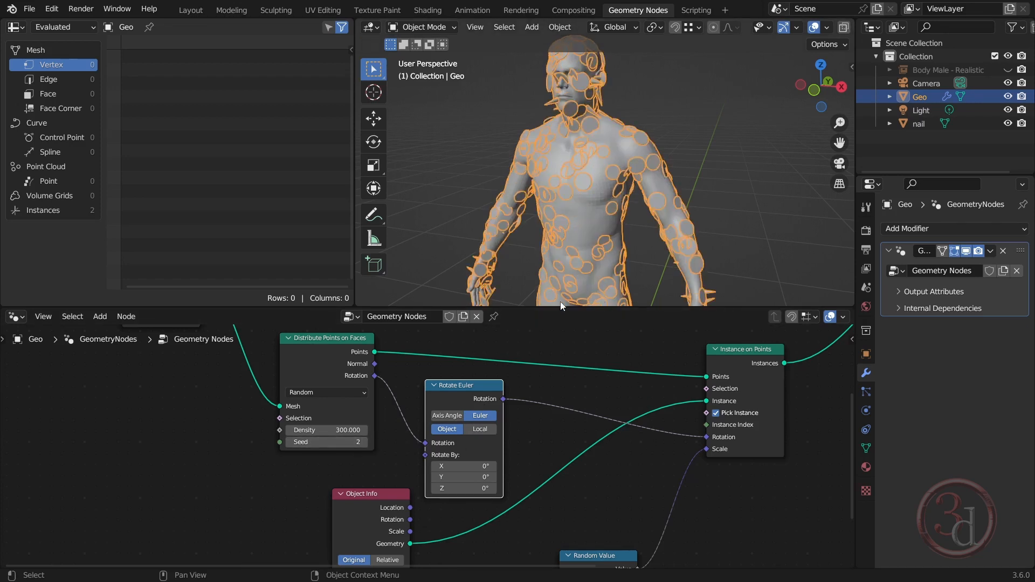
Set the Random Value node's Min to 0.6 and Max to 0.4 to shrink the nail instances
middle_click_drag(683, 508, 688, 364)
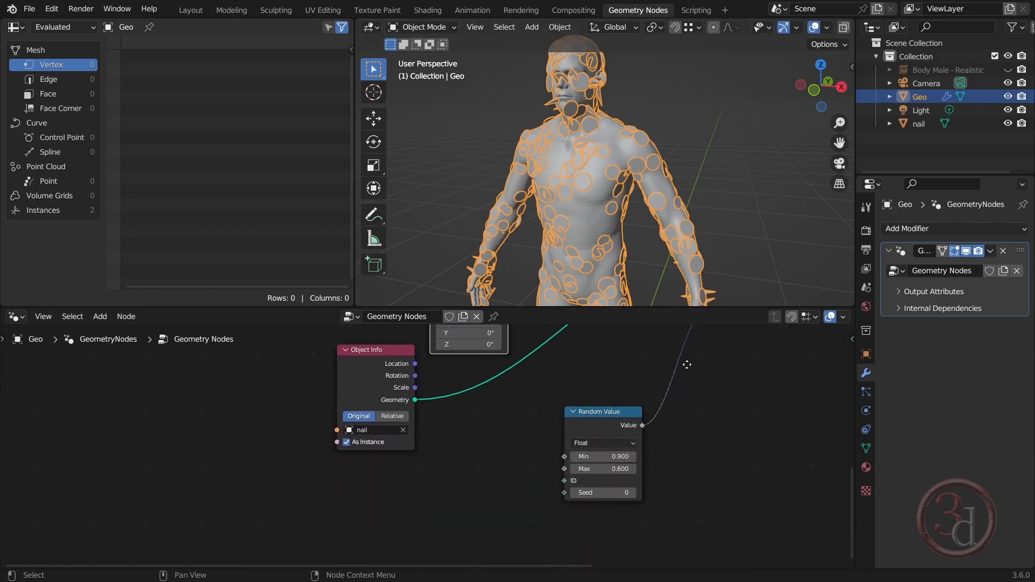
scroll(652, 436, "up", 1)
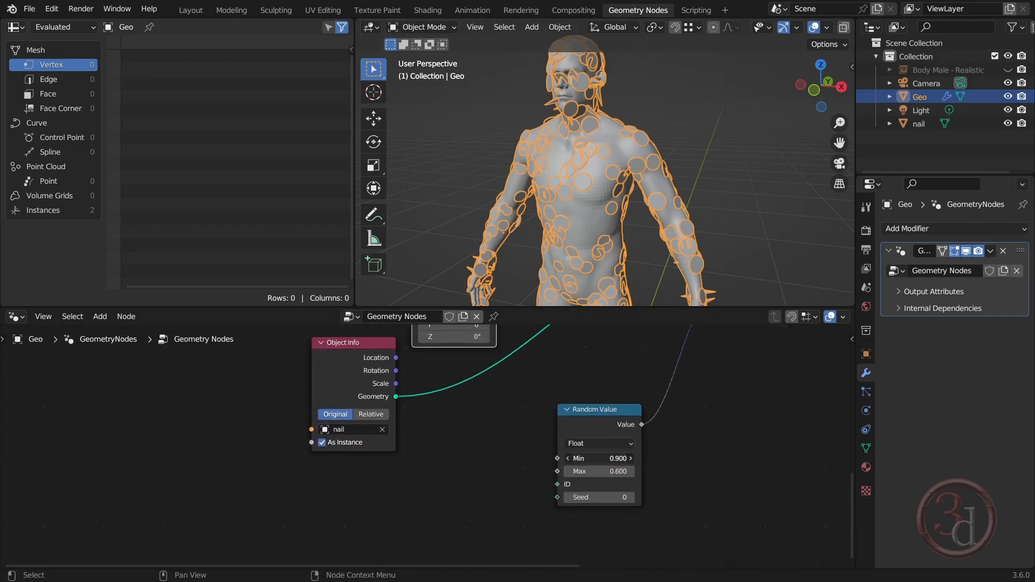
left_click(590, 458)
type("0.6")
key("Return")
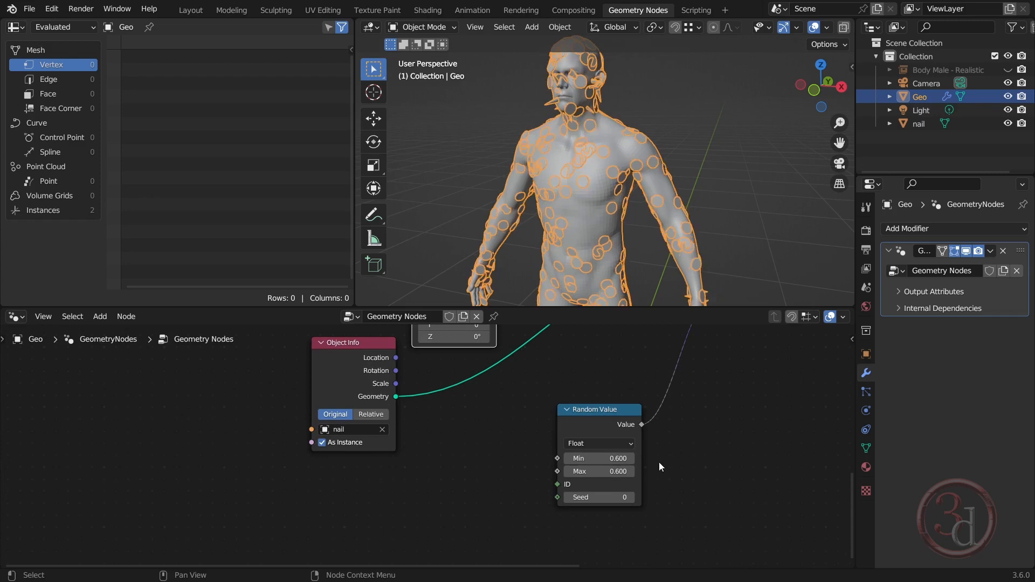
left_click(624, 476)
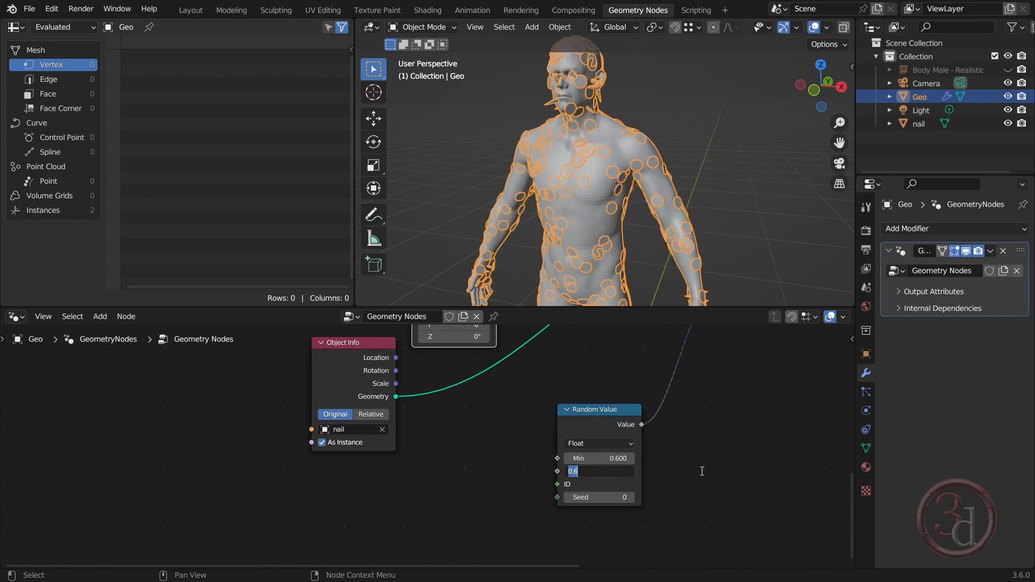
type("0.4")
key("Return")
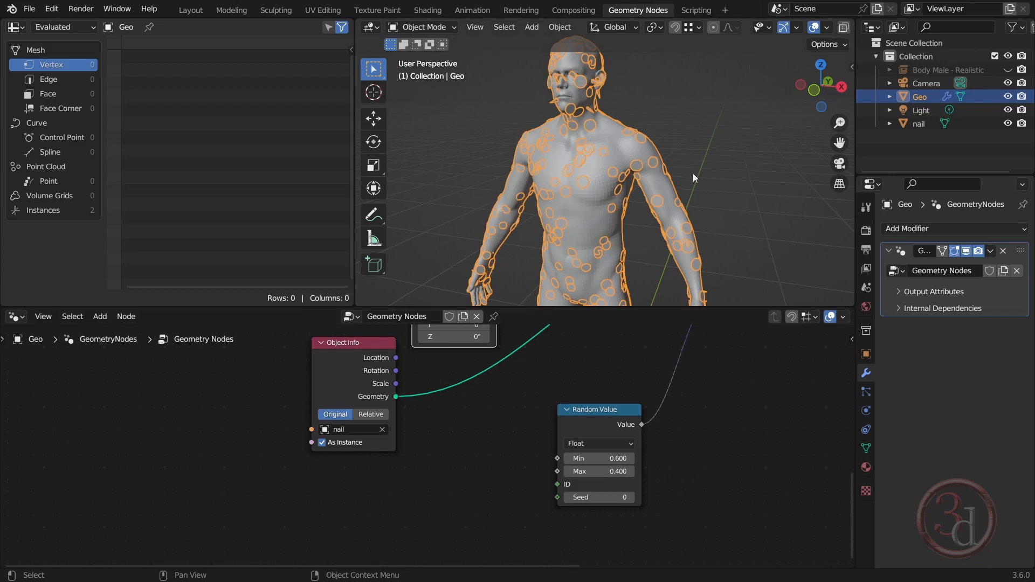
Raise the nail object's entire mesh about 9.2 cm along global Z in Edit Mode so its instances protrude from the body
middle_click_drag(674, 175, 694, 205)
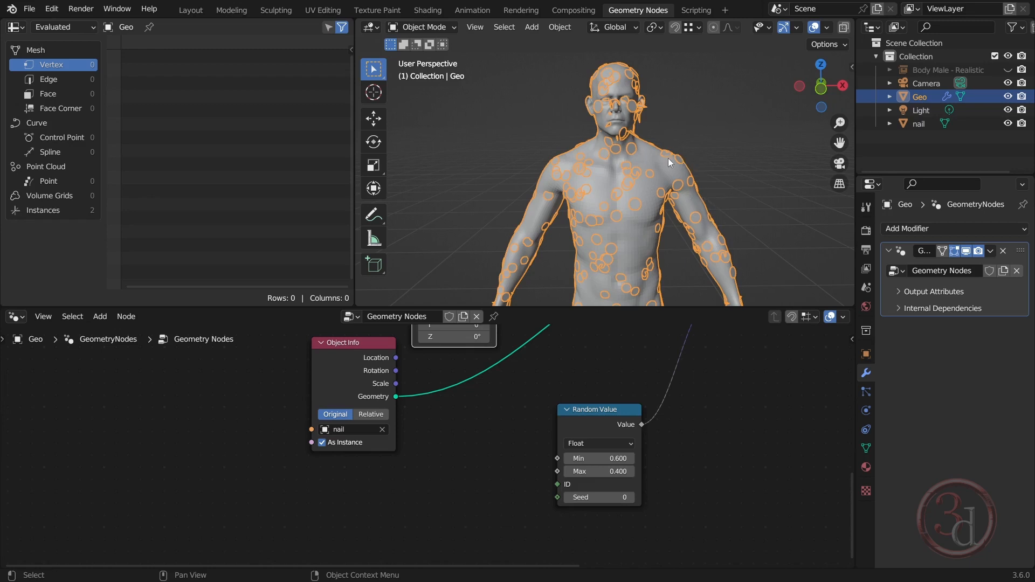
scroll(662, 160, "up", 5)
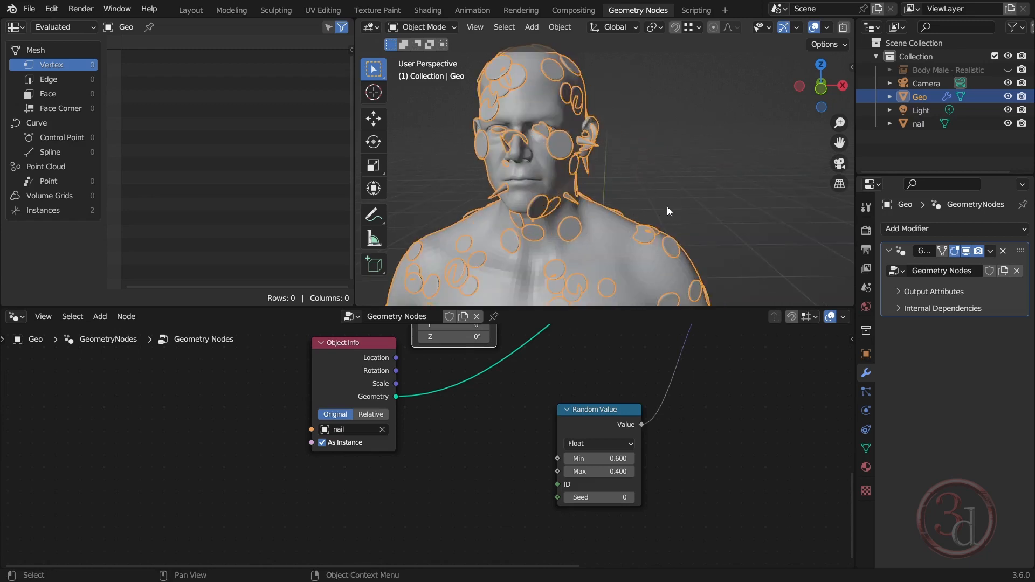
scroll(636, 149, "down", 6)
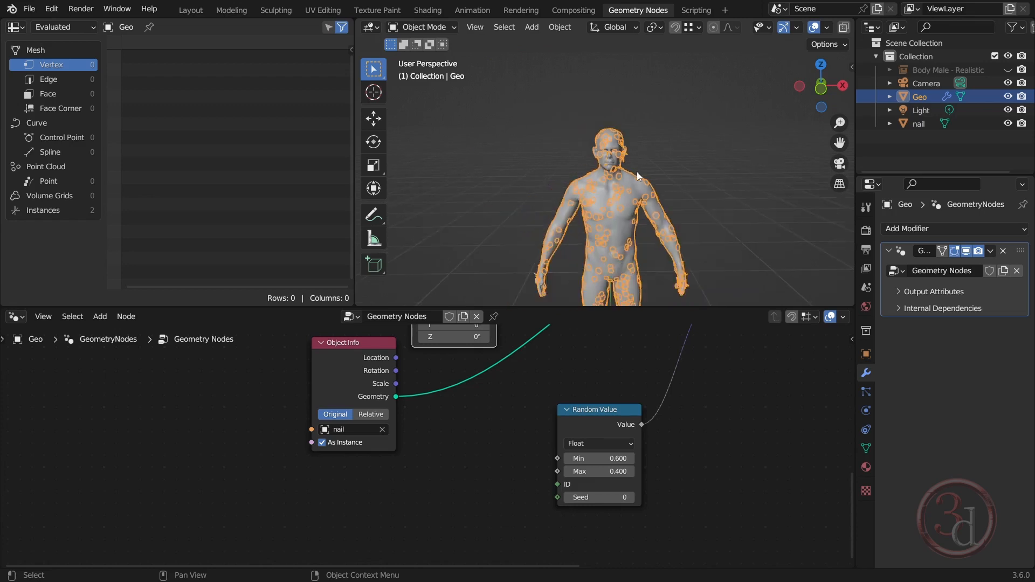
scroll(611, 218, "up", 6)
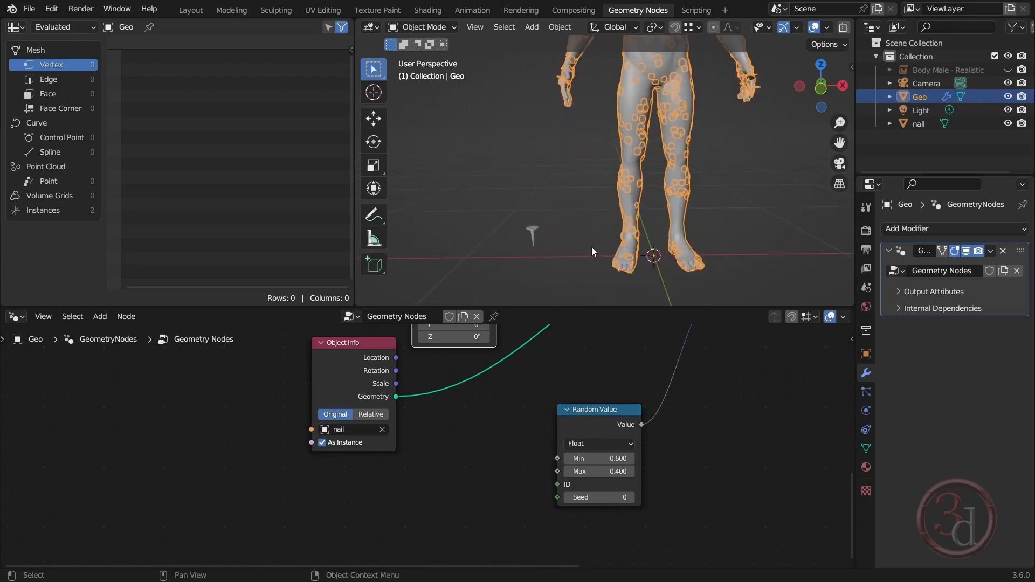
left_click(526, 228)
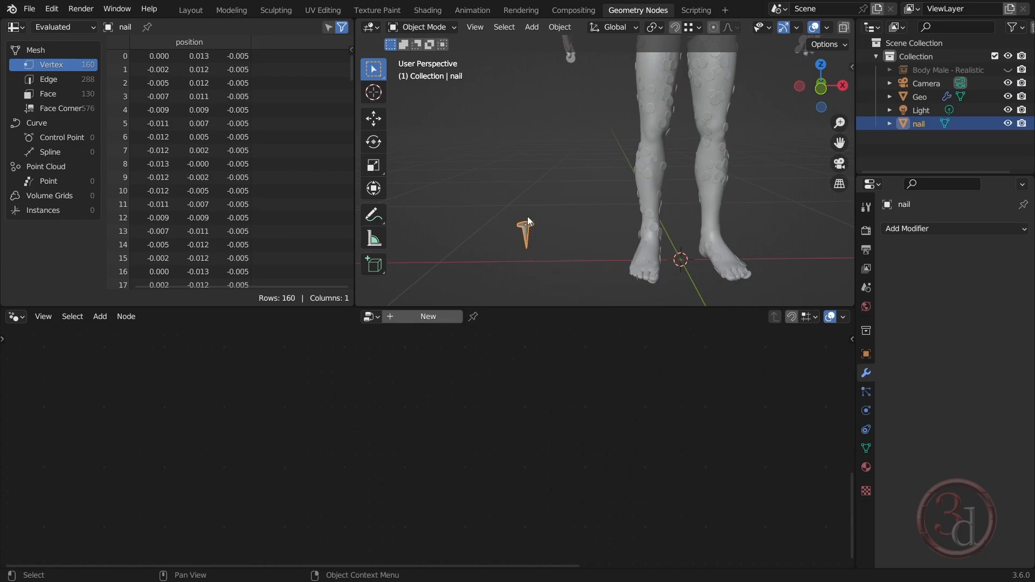
key("Tab")
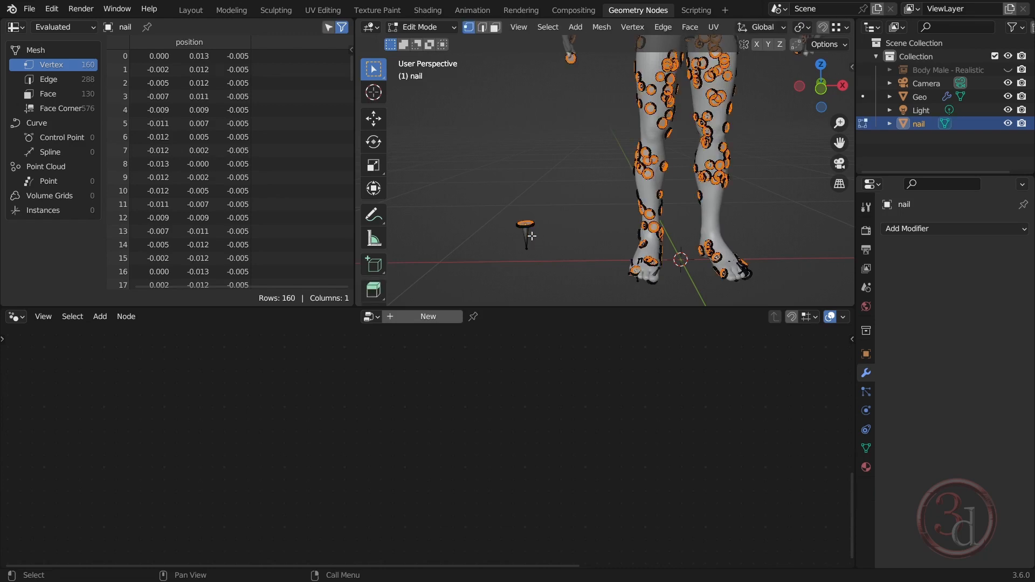
left_click(583, 229)
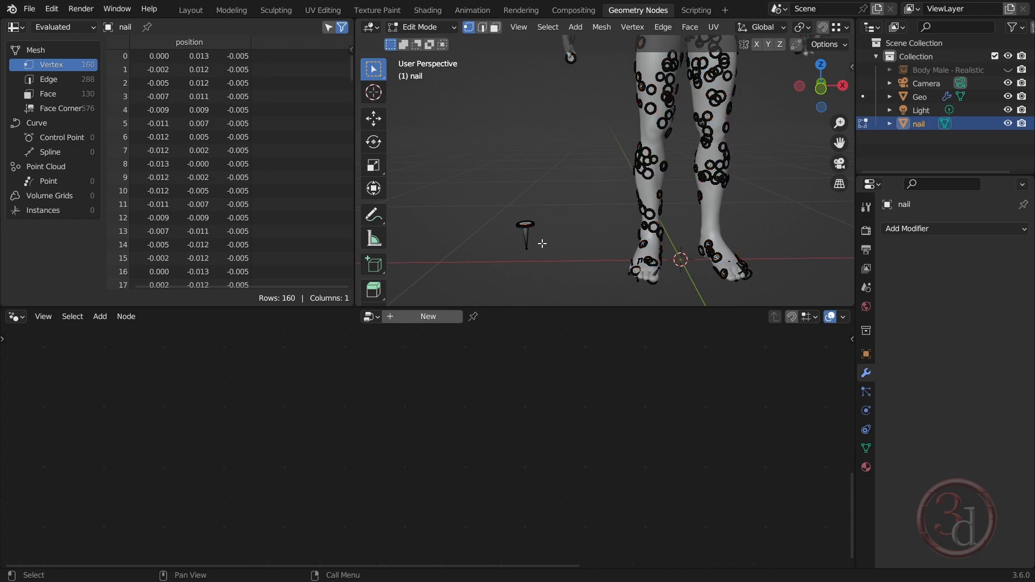
key("a")
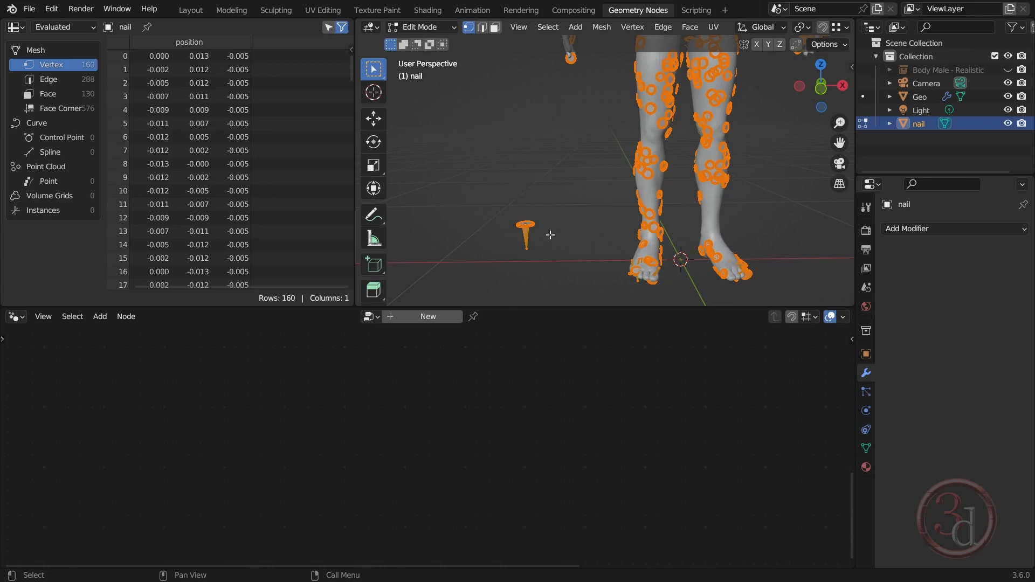
key("g")
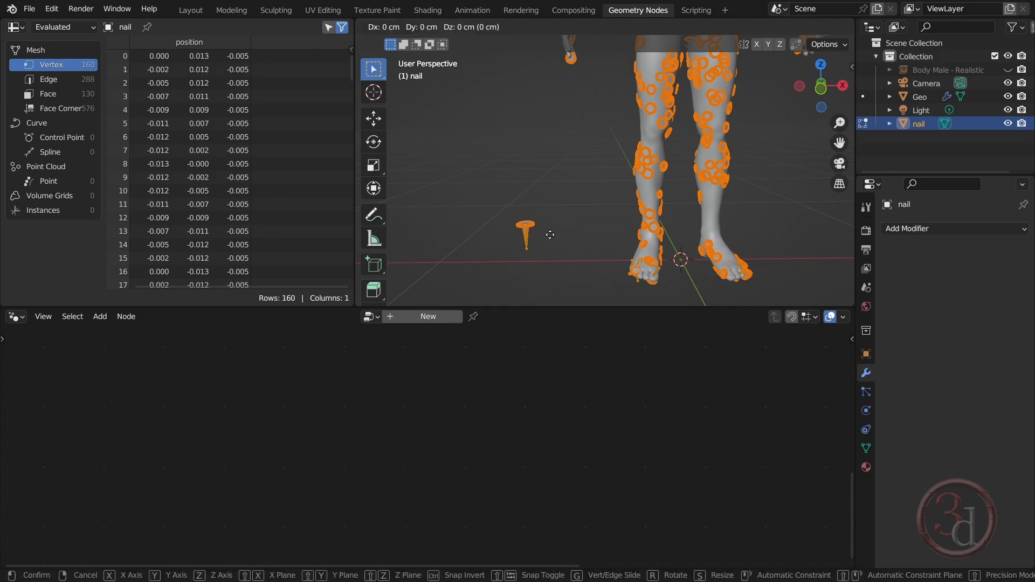
key("z")
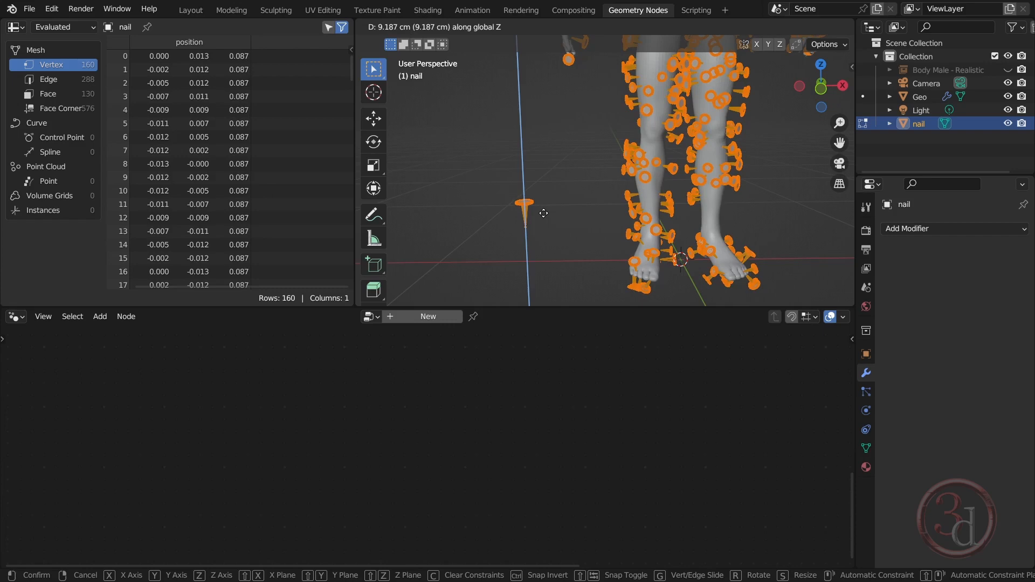
left_click(544, 213)
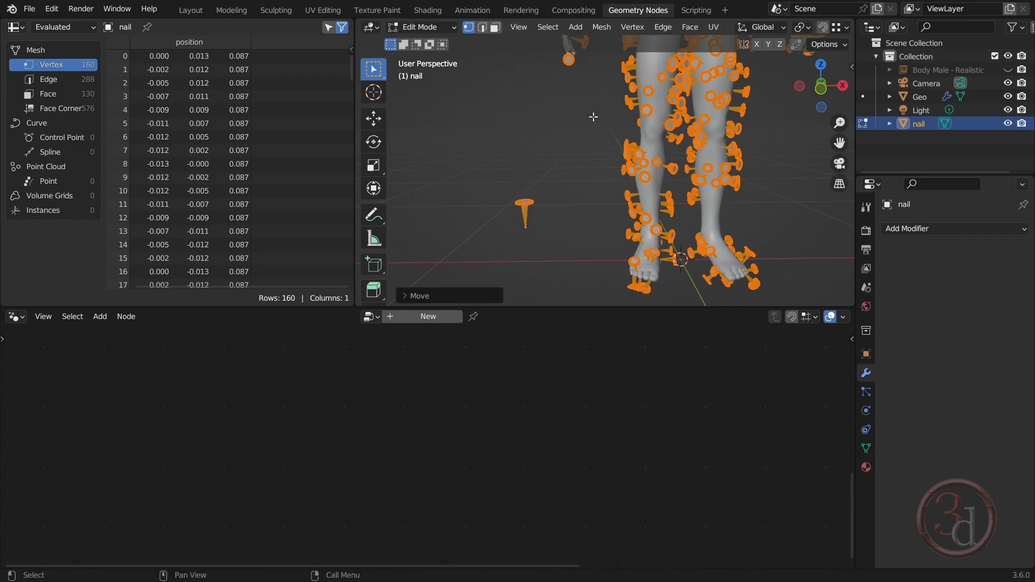
middle_click_drag(593, 117, 542, 41, "shift")
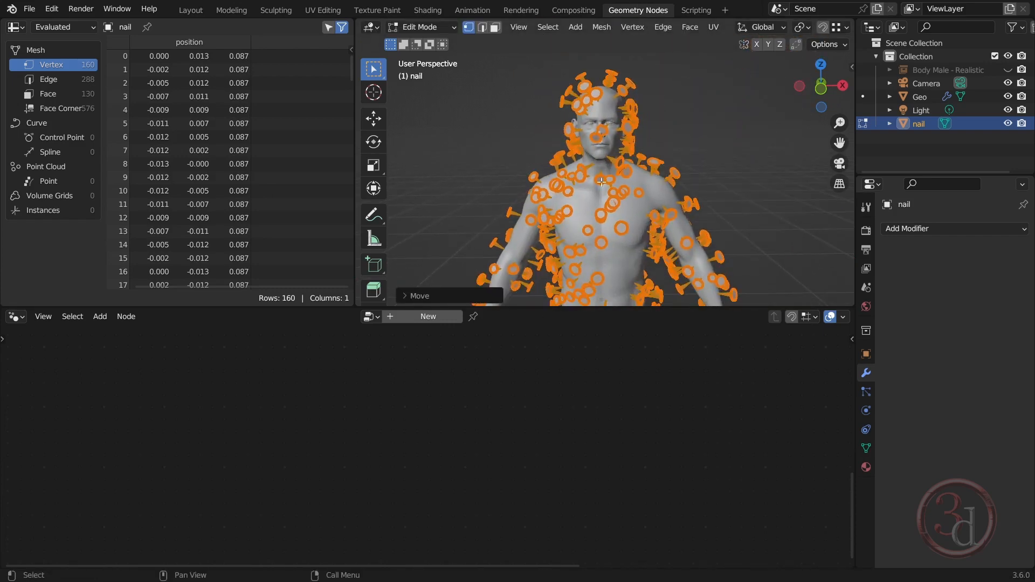
middle_click_drag(514, 263, 461, 270, "shift")
key("Tab")
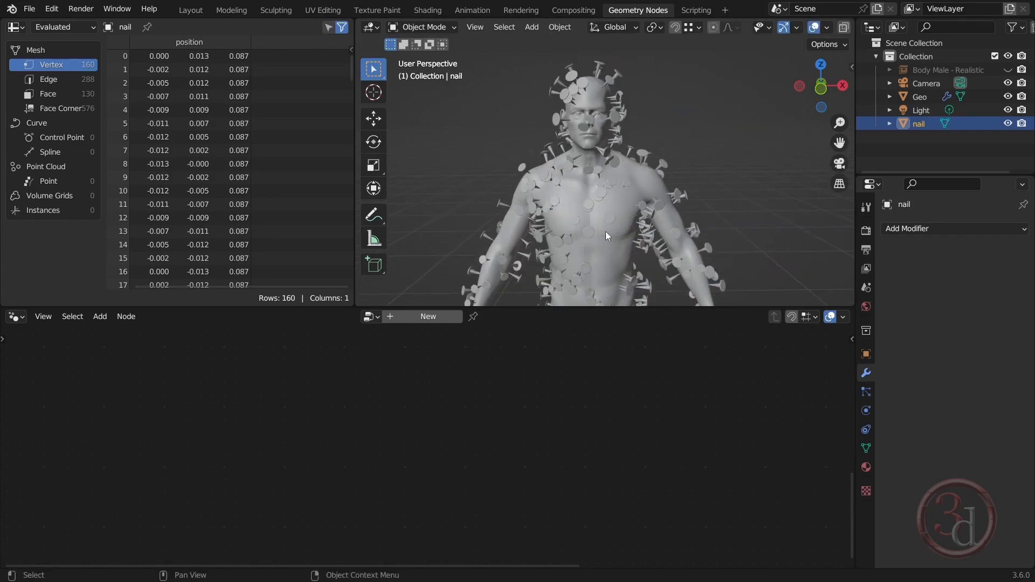
On Geo, reposition the Random Value node and set its Seed to 30
middle_click_drag(606, 232, 606, 231)
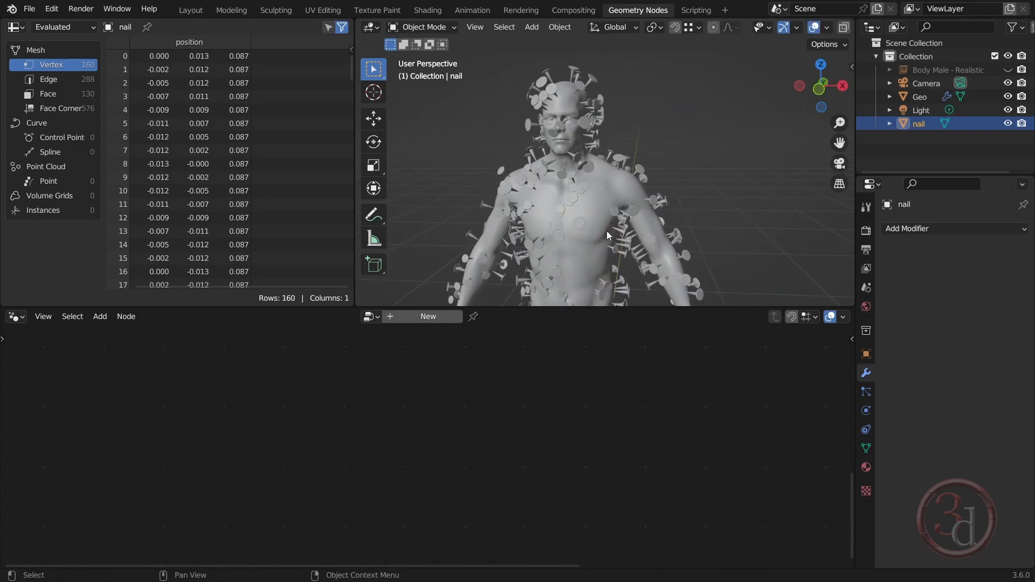
left_click(927, 96)
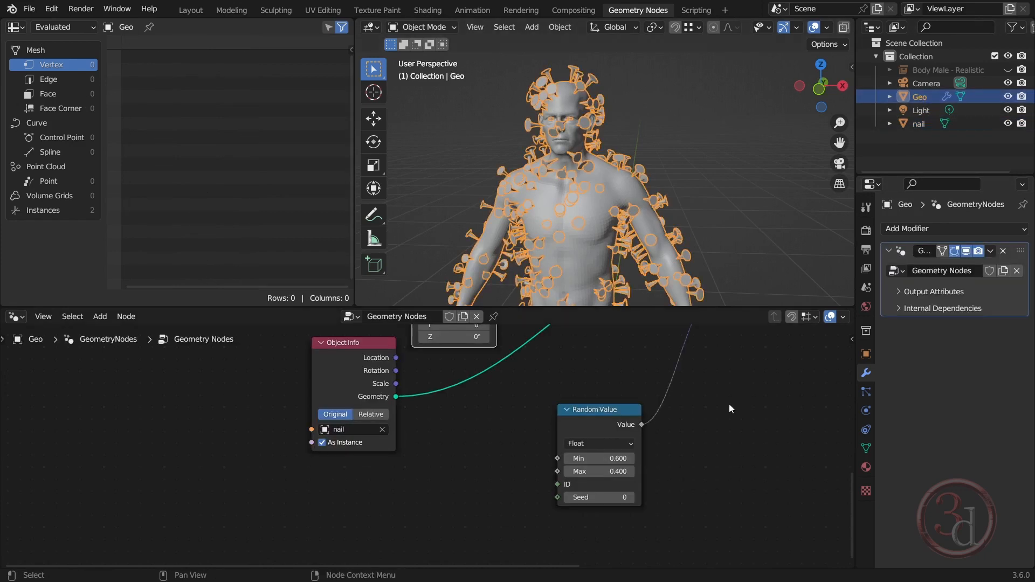
middle_click_drag(551, 361, 583, 471)
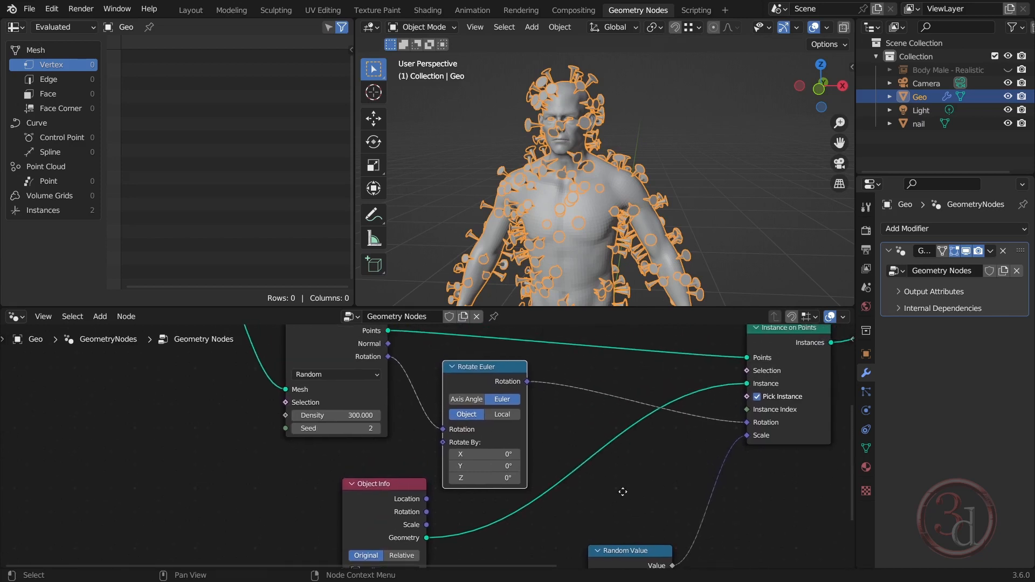
middle_click_drag(624, 490, 585, 340)
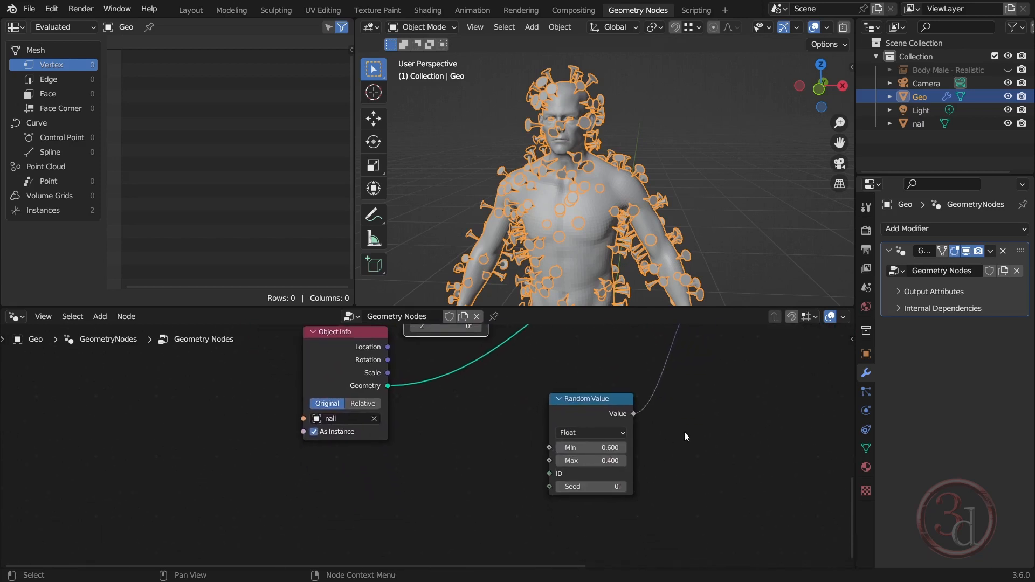
middle_click_drag(687, 437, 582, 487)
left_click_drag(501, 467, 569, 432)
left_click_drag(579, 502, 620, 502)
left_click(578, 502)
type("30")
key("Return")
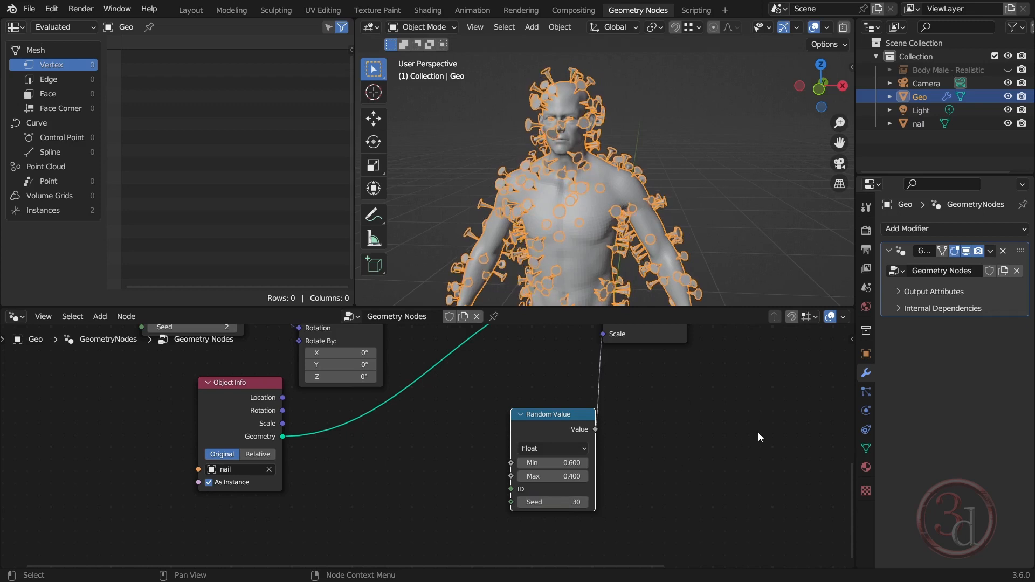
Try Seed 6 on the Distribute Points on Faces node and inspect the nails around the head and shoulders
middle_click_drag(419, 328, 425, 409)
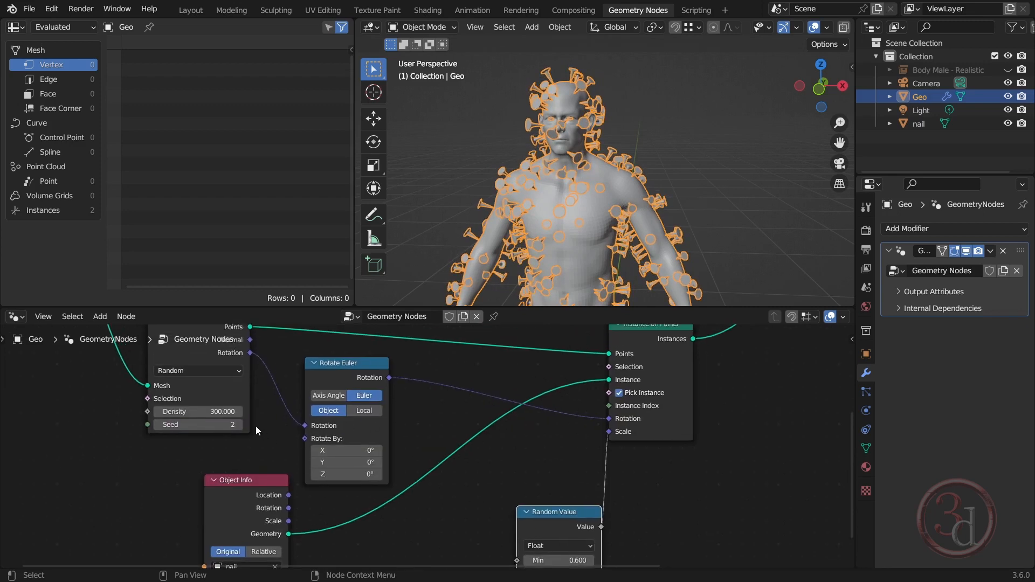
left_click(238, 425)
left_click(238, 425)
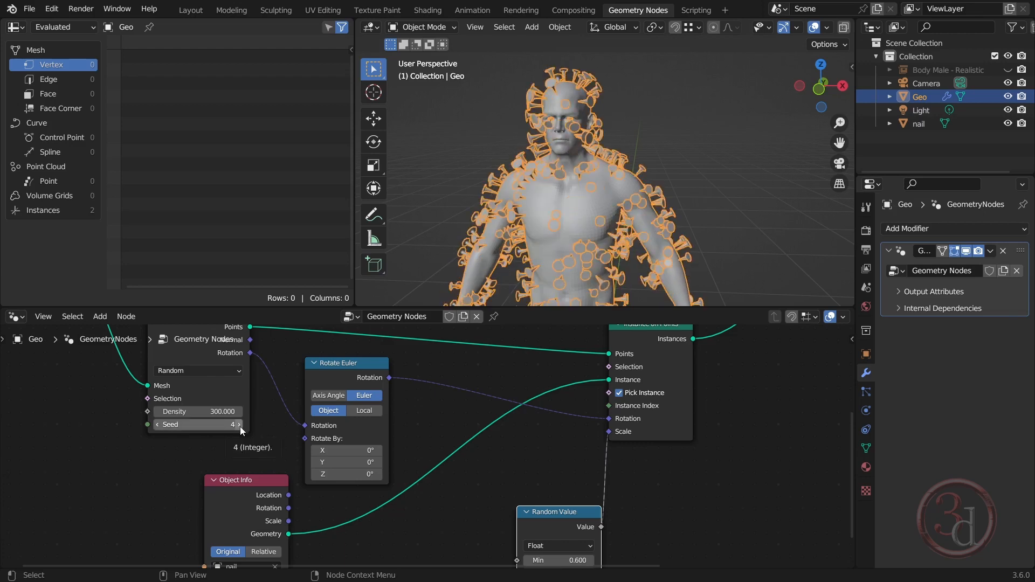
left_click(239, 425)
left_click(238, 425)
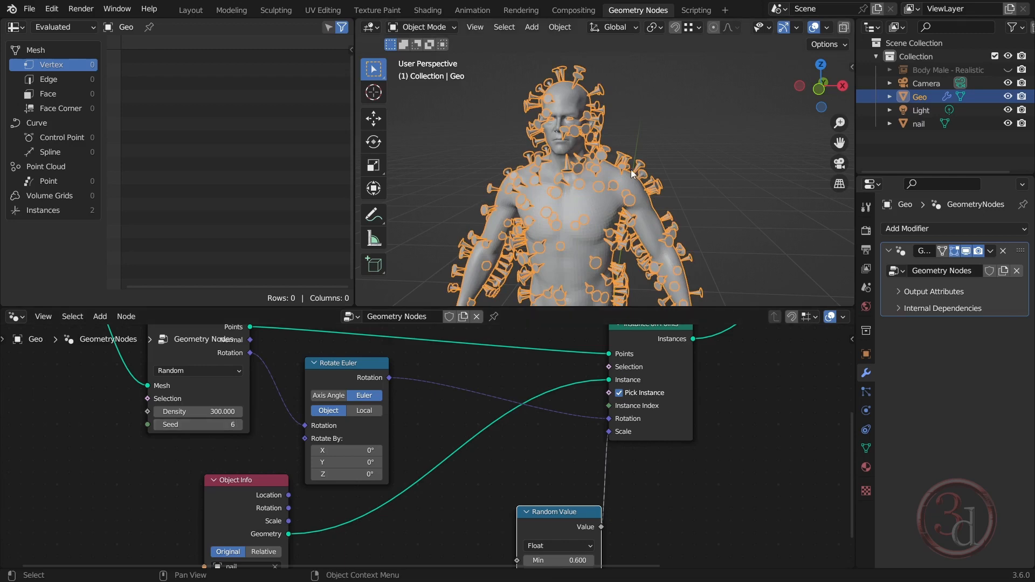
scroll(595, 161, "up", 5)
scroll(597, 166, "down", 6)
middle_click_drag(594, 196, 607, 156)
scroll(603, 135, "up", 5)
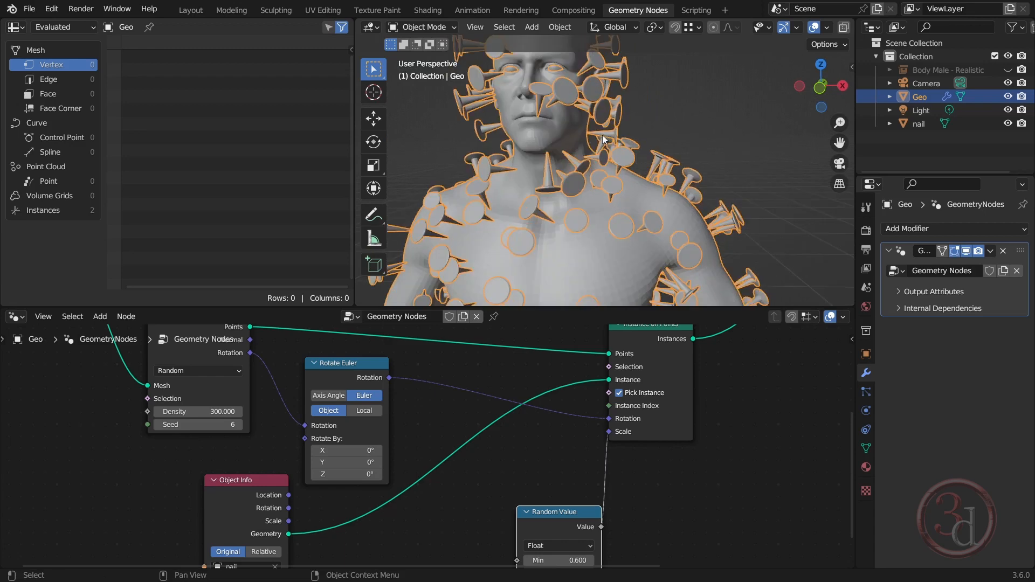
scroll(595, 184, "down", 4)
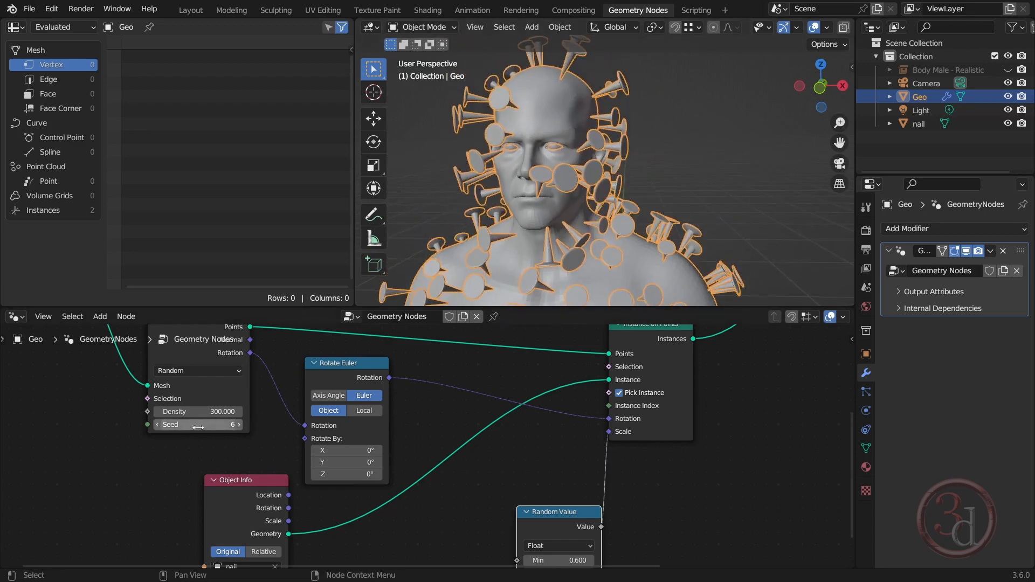
Lower the Distribute Points on Faces node's Seed to 0
left_click(157, 425)
left_click(158, 425)
left_click(158, 425)
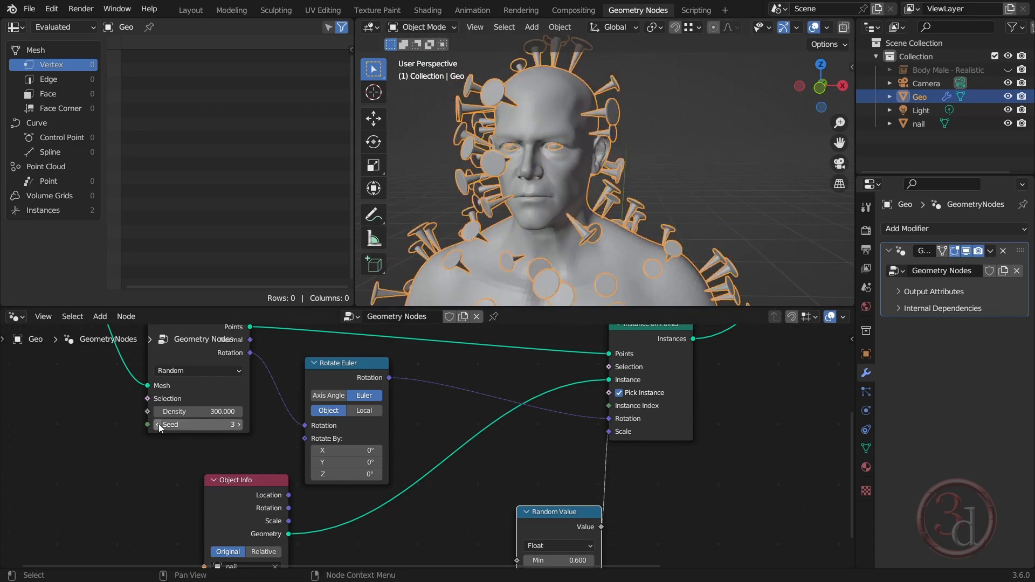
left_click(158, 424)
left_click(159, 424)
left_click(158, 424)
Lower the nail object's entire mesh about 2.16 cm along global Z in Edit Mode so its instances sink into the skin
scroll(680, 130, "down", 7)
scroll(647, 273, "up", 4)
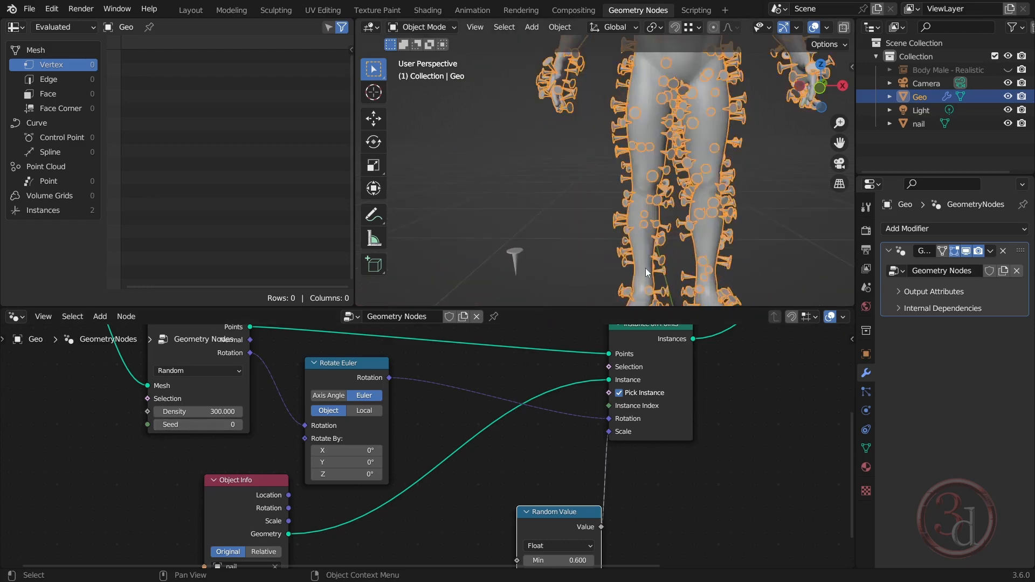
scroll(567, 259, "up", 4)
left_click(471, 231)
key("Tab")
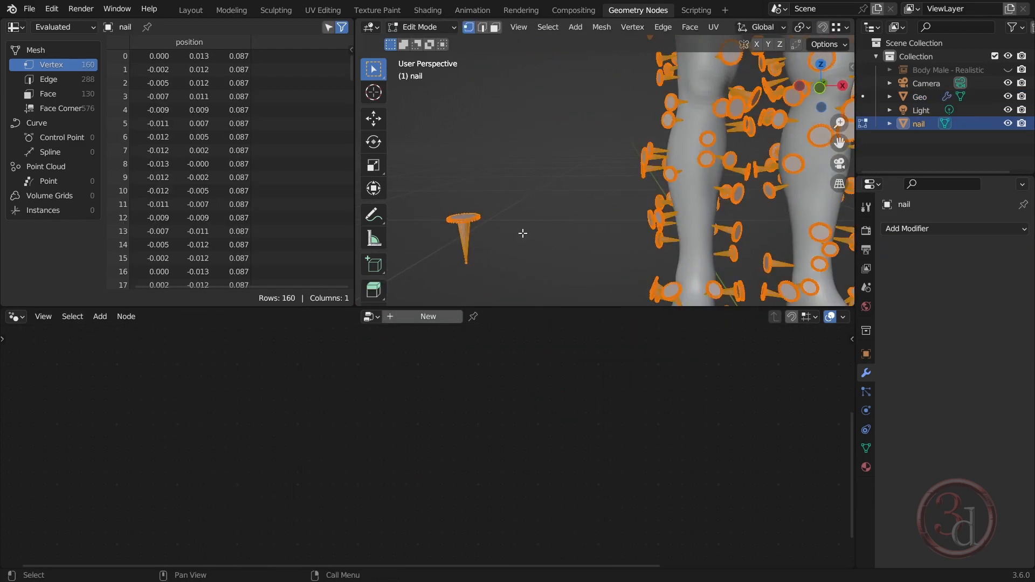
key("g")
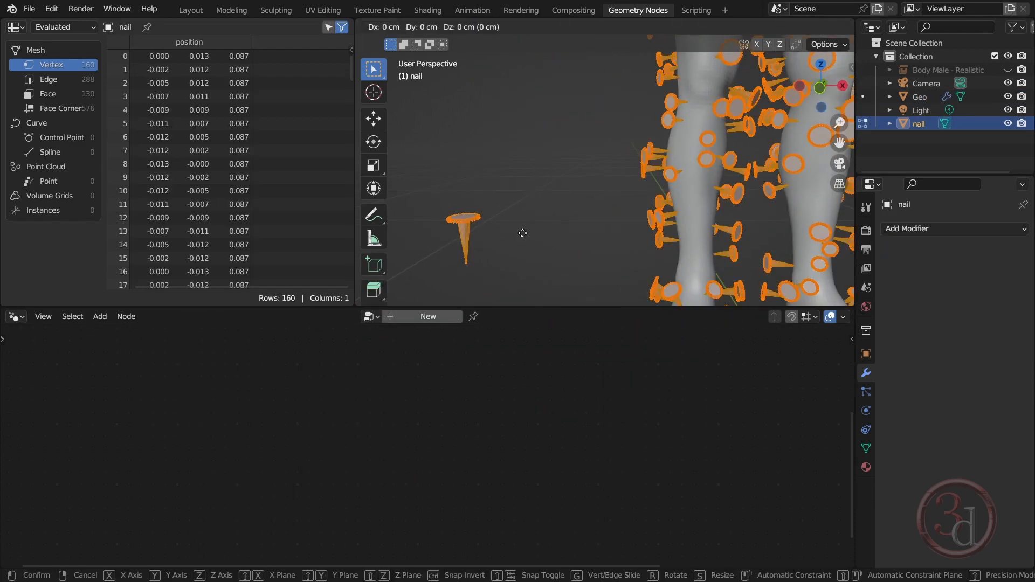
key("z")
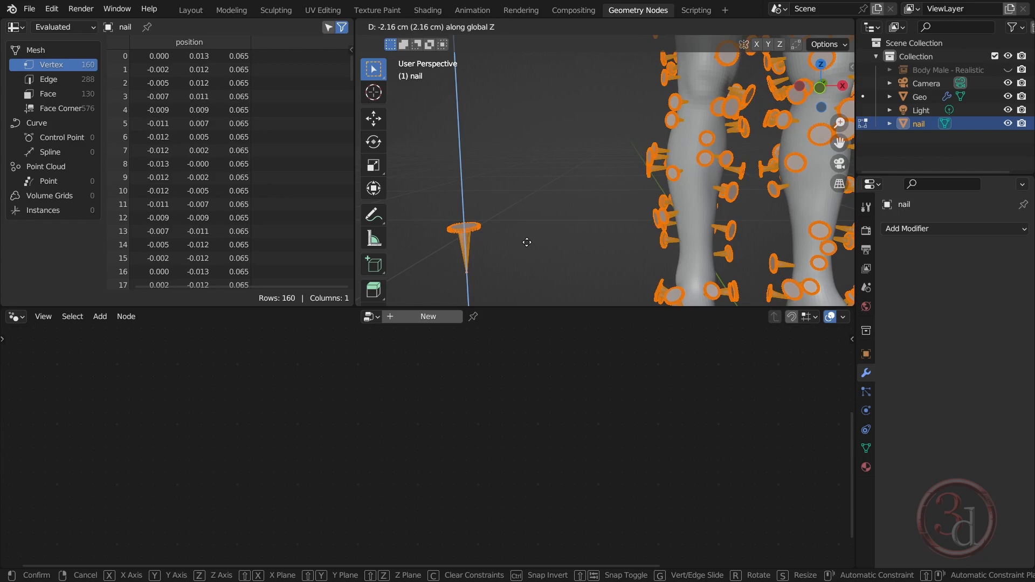
left_click(527, 242)
key("Tab")
scroll(635, 202, "down", 4)
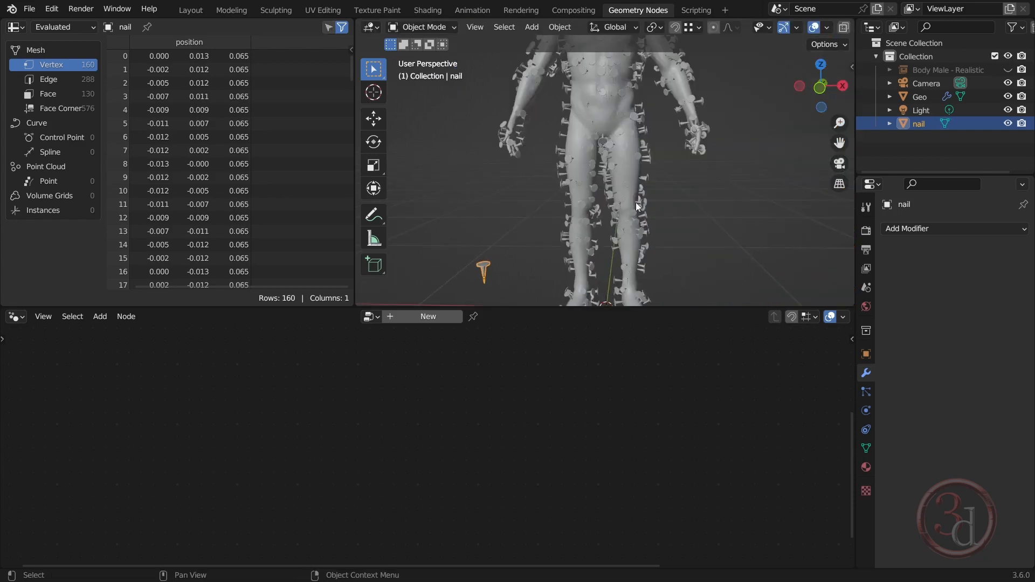
On Geo, set the Distribute Points on Faces node's Seed to 5 to vary the nail distribution over the head and torso
middle_click_drag(661, 95, 649, 286, "shift")
scroll(607, 163, "up", 6)
middle_click_drag(607, 163, 639, 198, "shift")
scroll(633, 193, "down", 1)
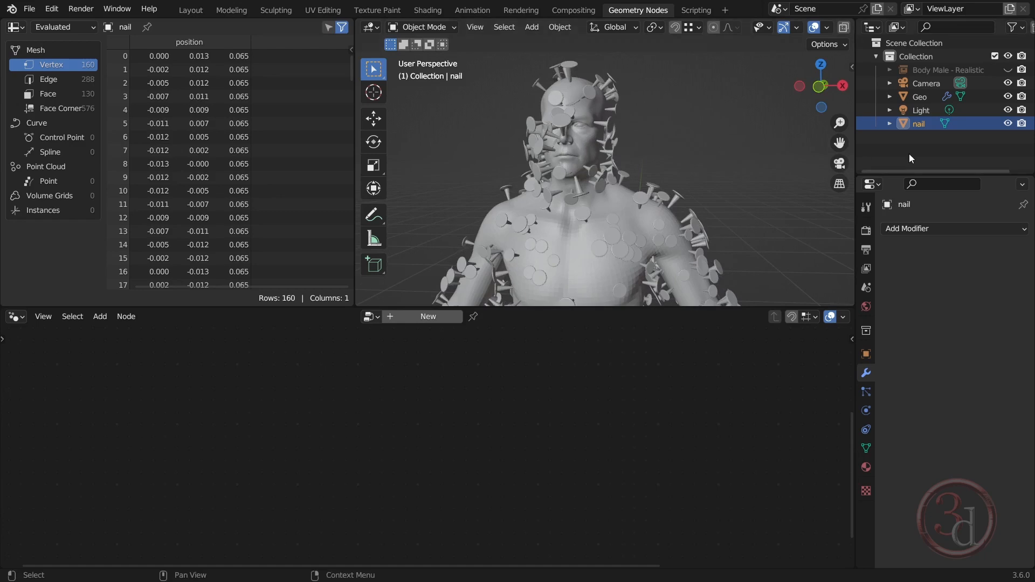
left_click(926, 99)
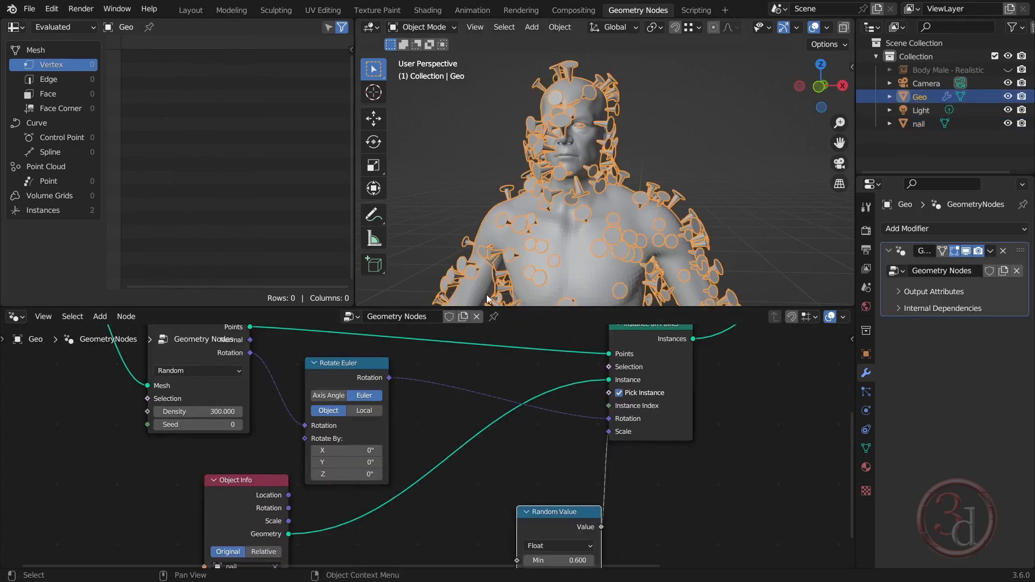
middle_click_drag(261, 409, 265, 470)
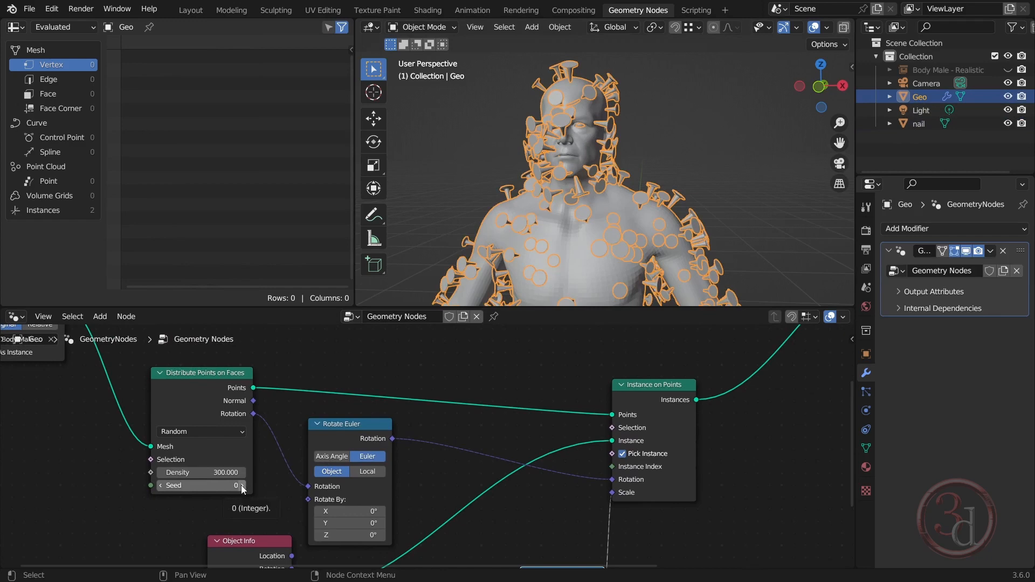
left_click(241, 486)
left_click(241, 485)
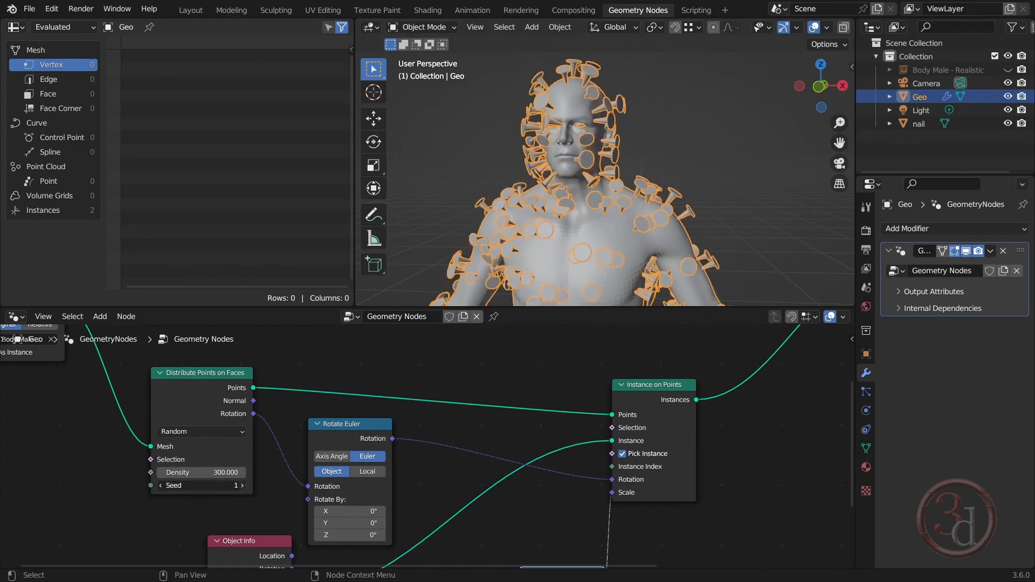
left_click(241, 486)
left_click(242, 485)
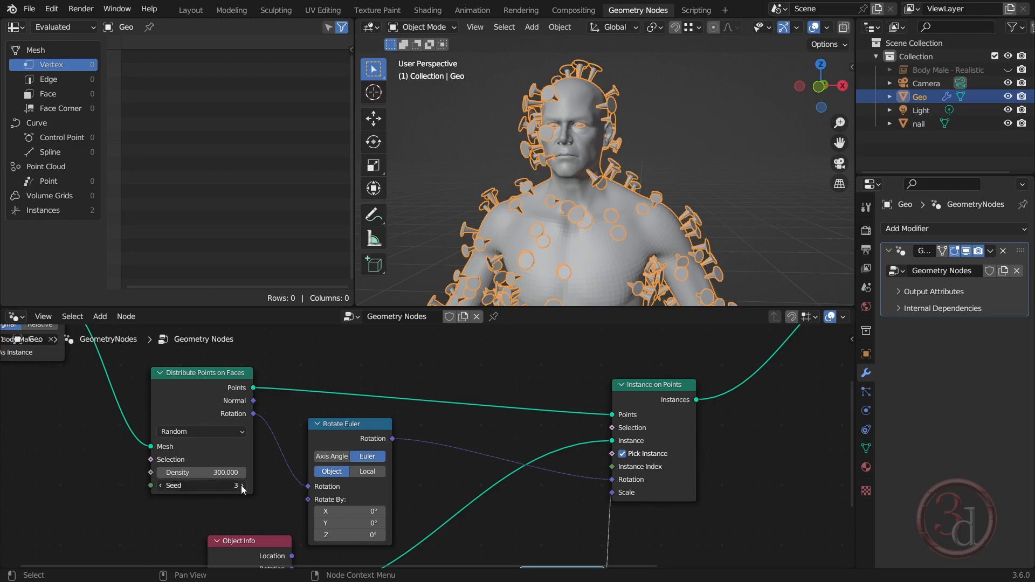
left_click(241, 486)
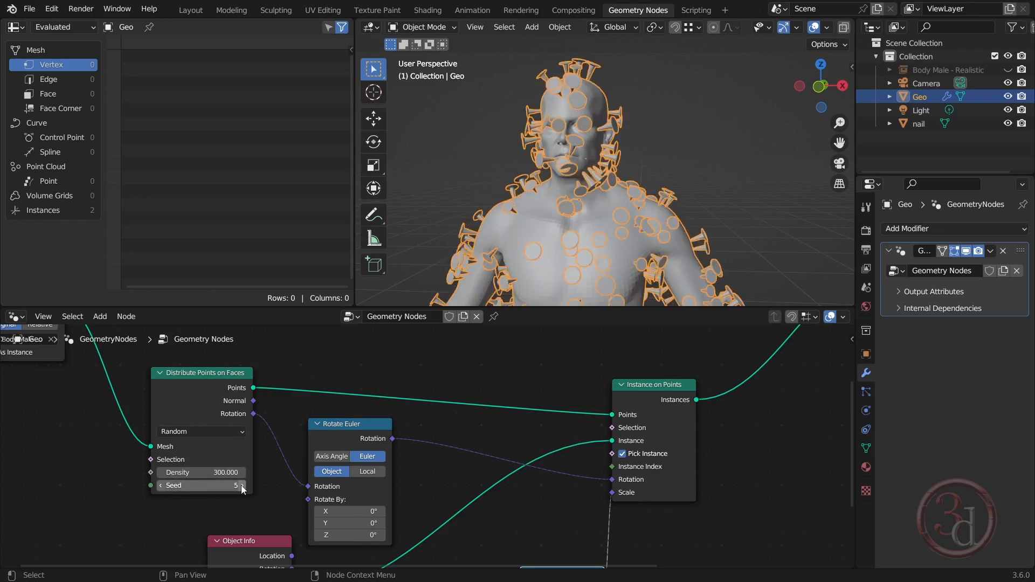
Set the Distribute Points on Faces node's Seed to 7 and switch the viewport to Material Preview shading
left_click(241, 486)
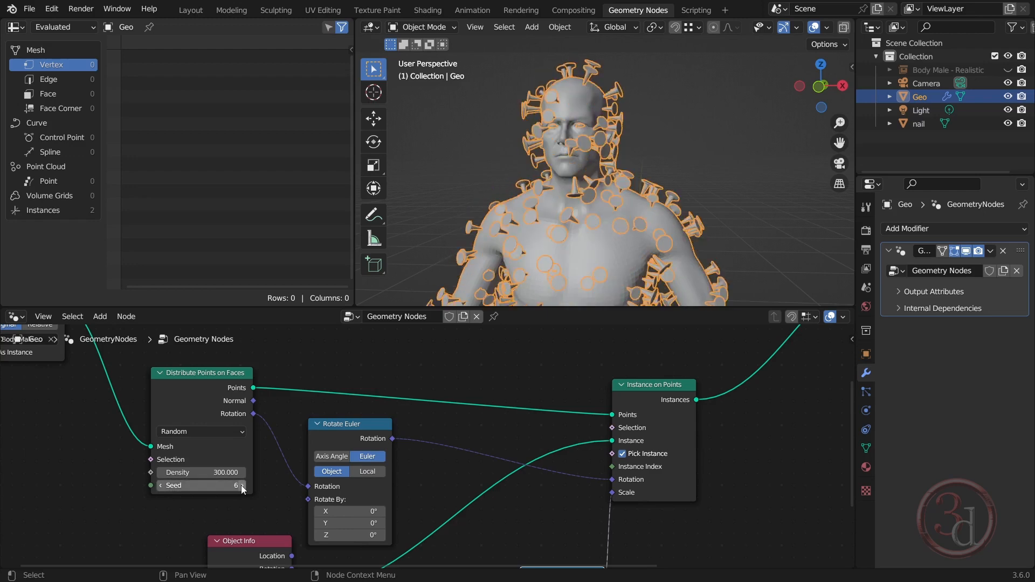
left_click(241, 486)
key("z")
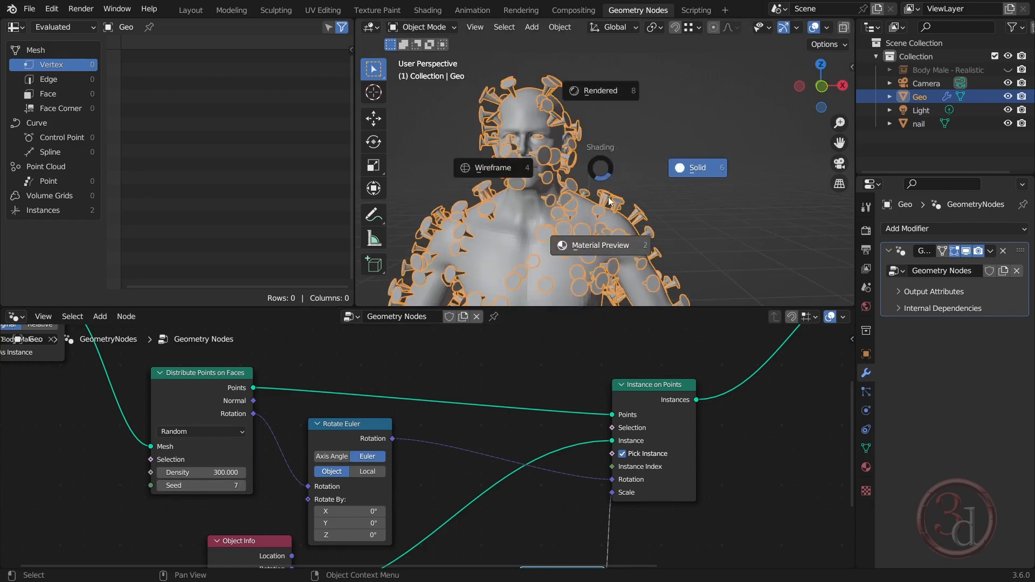
left_click(608, 247)
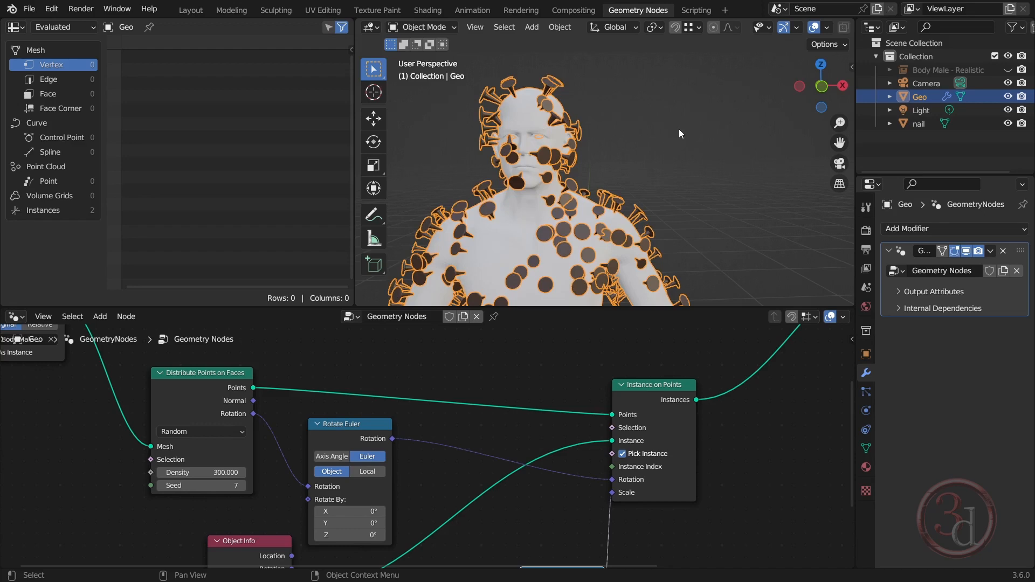
scroll(679, 130, "down", 5)
scroll(664, 216, "up", 2)
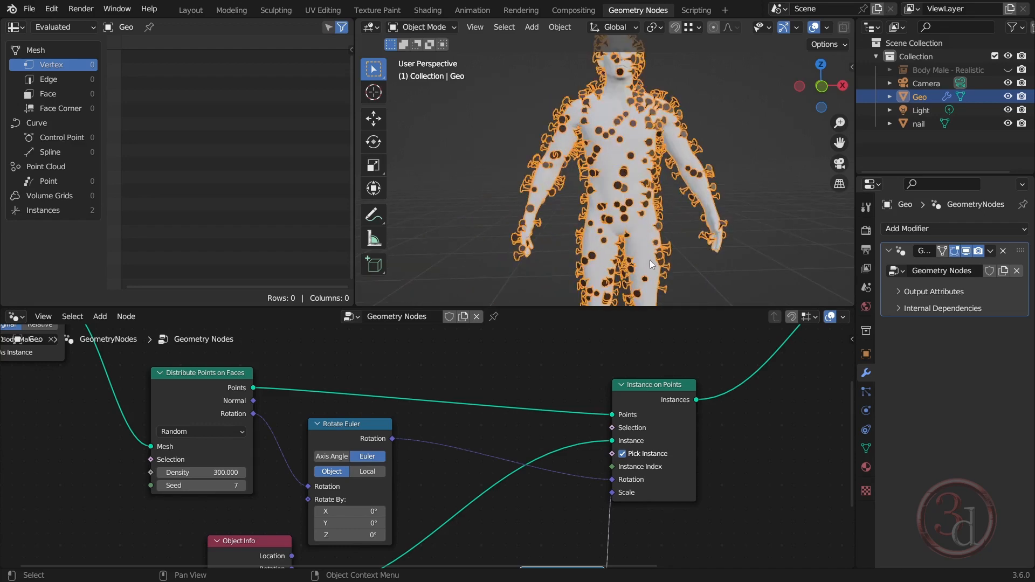
Add a mesh cube at the male body's feet and scale it down to a small box
middle_click_drag(649, 260, 695, 254, "shift")
scroll(628, 228, "down", 6)
left_click(688, 242)
key("shift+a")
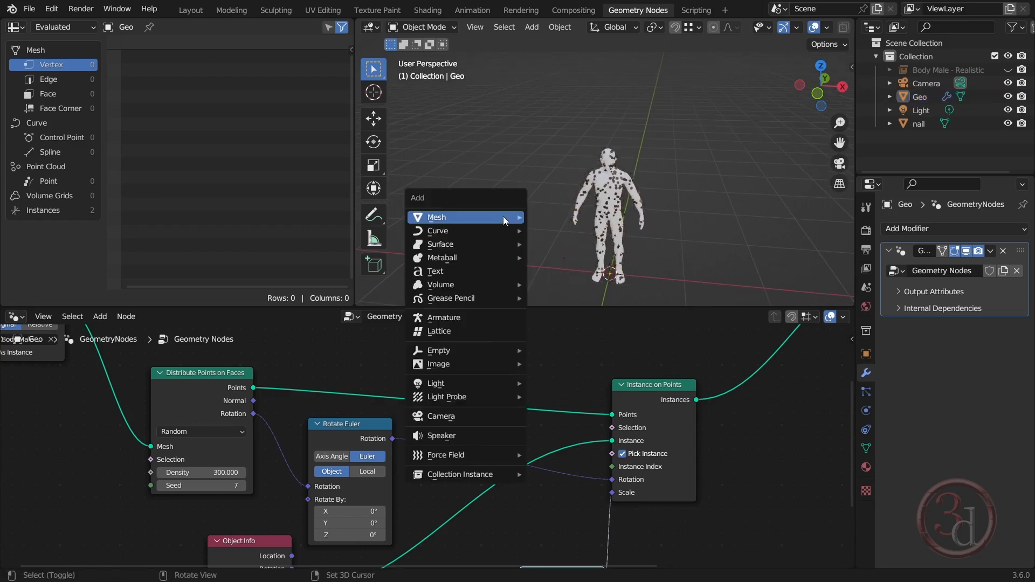
mouse_move(504, 216)
left_click(607, 230)
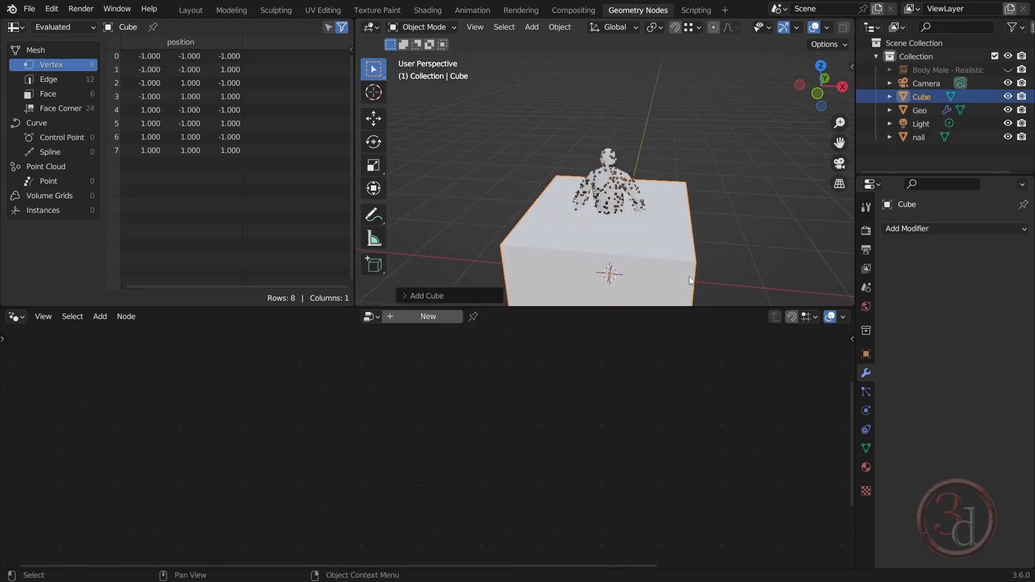
key("s")
left_click(623, 275)
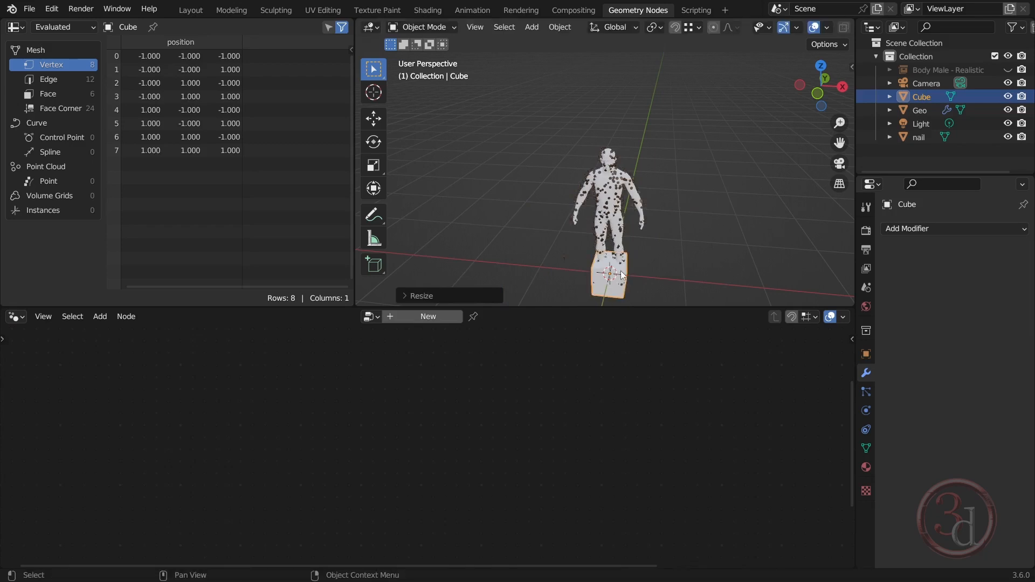
Move the small cube along the negative X axis so it stands beside the male body
key("g")
key("x")
left_click(544, 262)
left_click(573, 262)
left_click(546, 258)
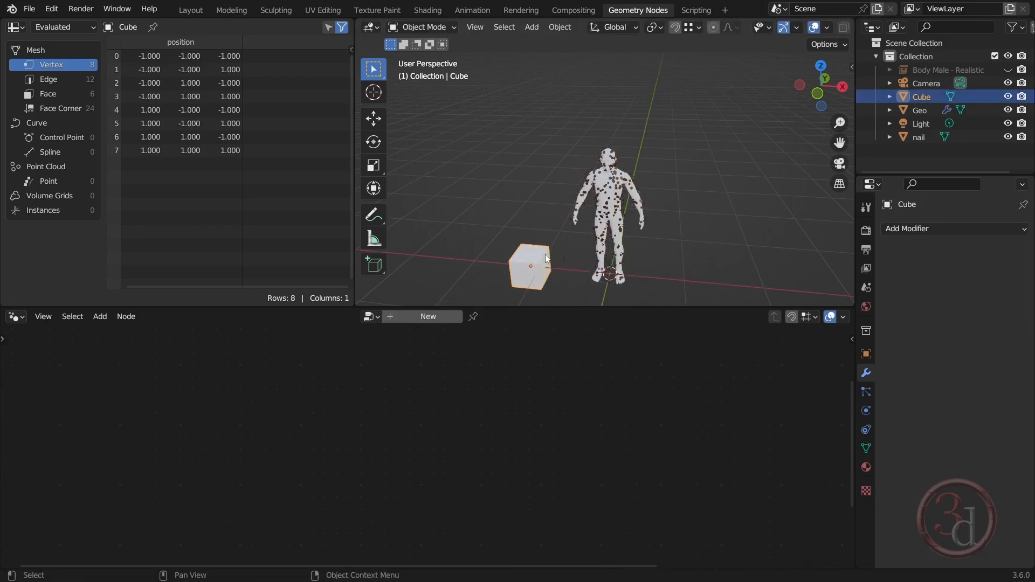
Give the cube a new material named skin with an orange Base Color of RGB 0.800, 0.365, 0.128
left_click(866, 467)
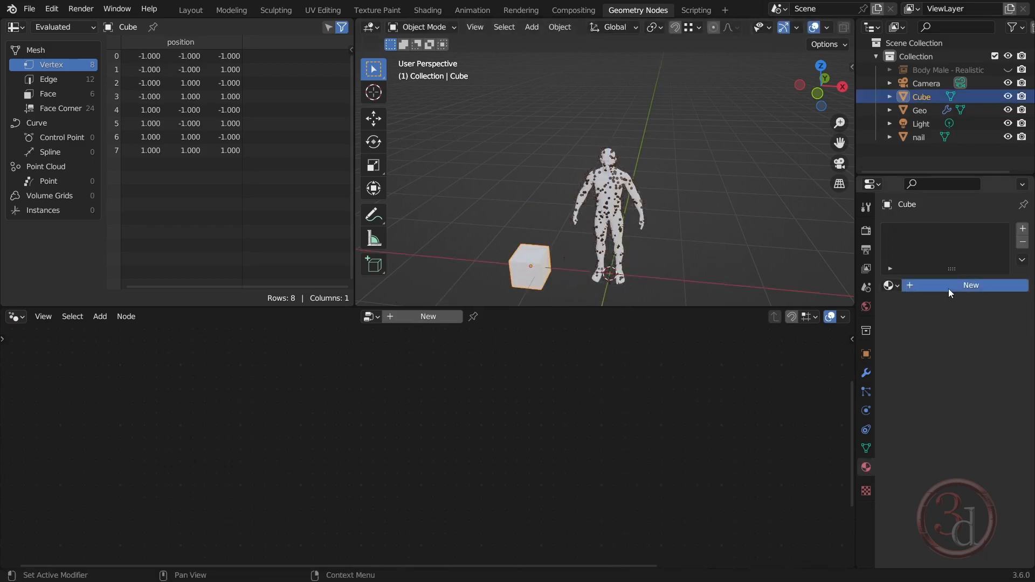
left_click(949, 289)
double_click(932, 232)
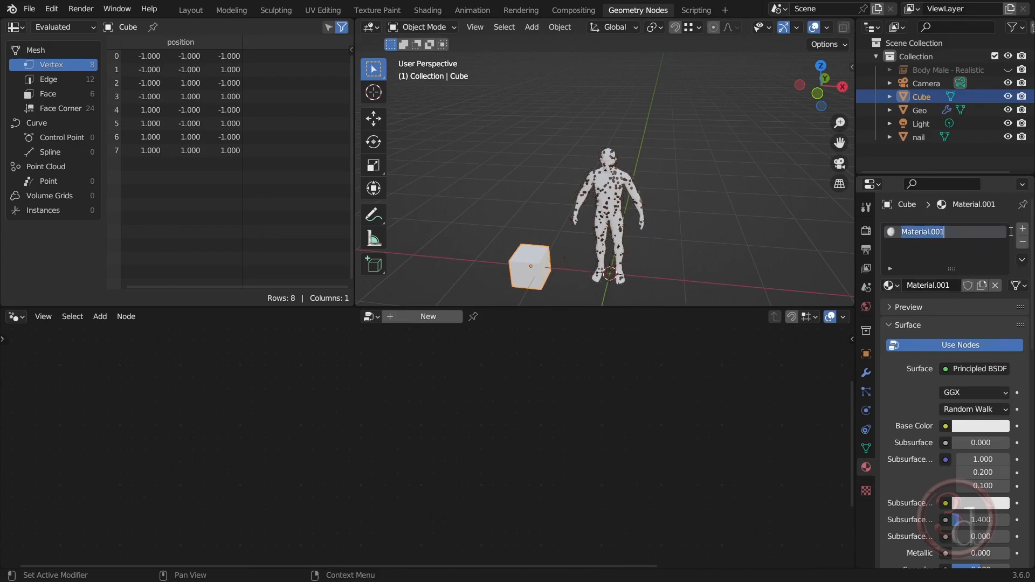
type("skin")
key("Return")
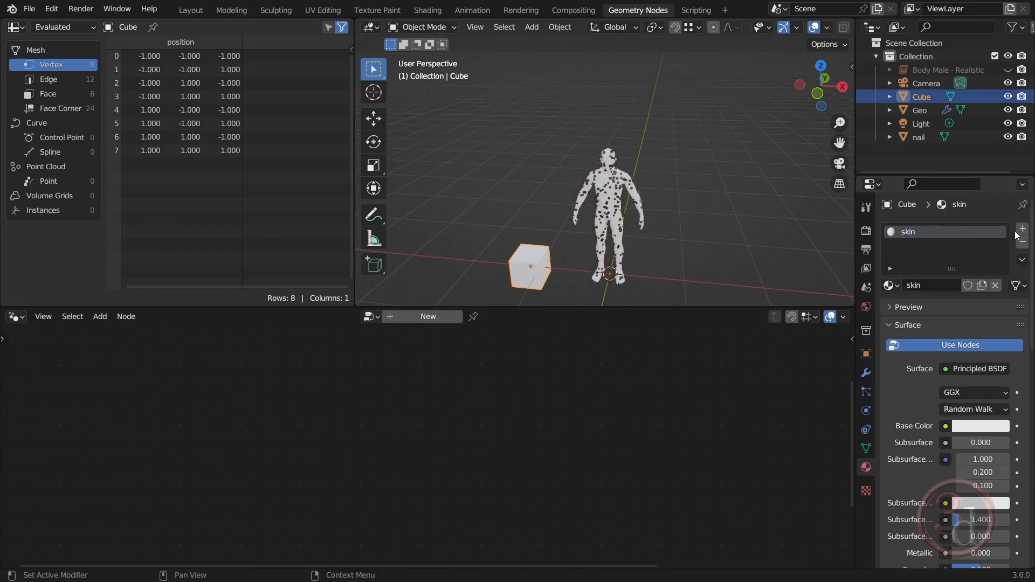
left_click(998, 426)
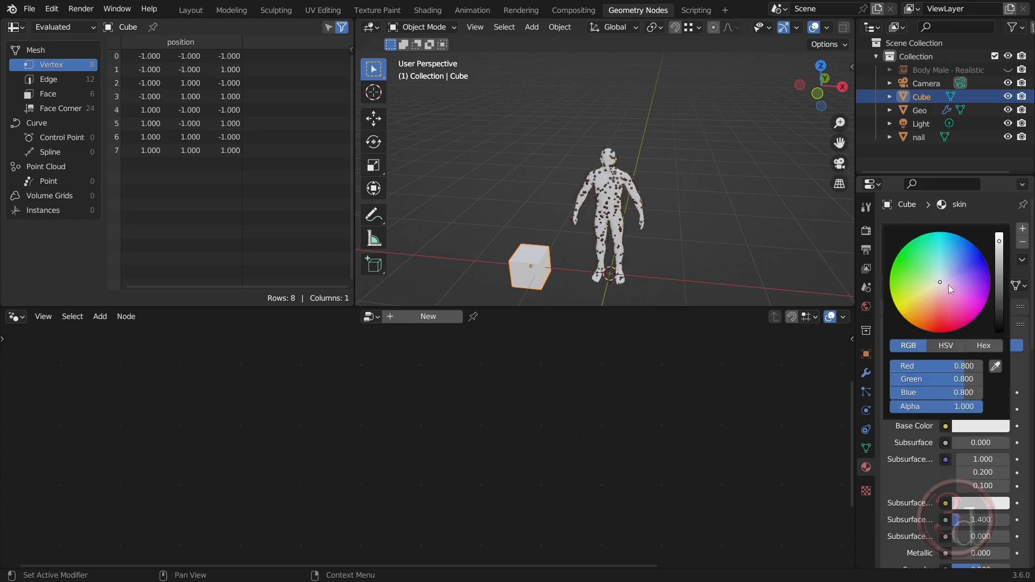
left_click_drag(949, 285, 926, 308)
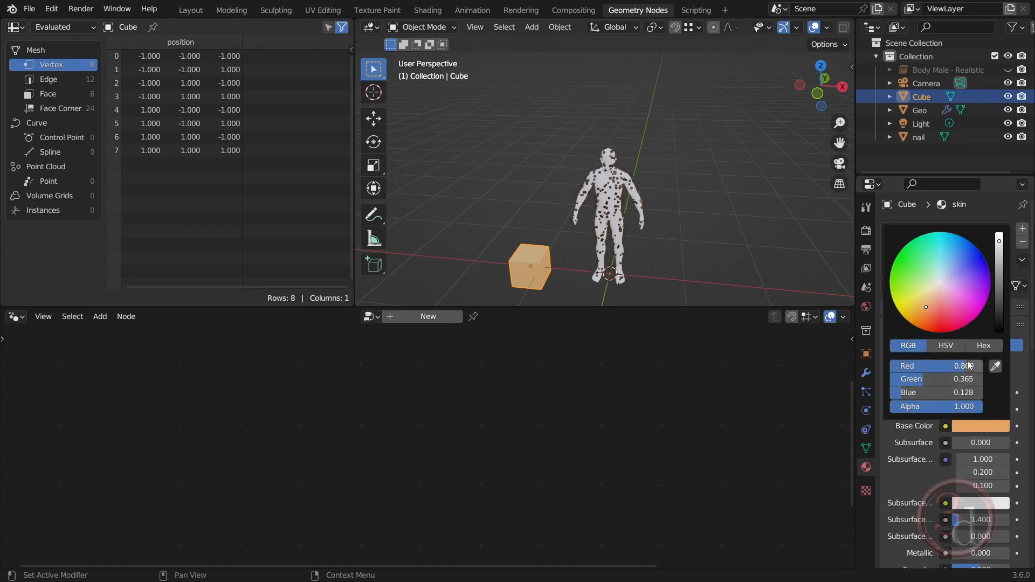
Set the skin material's Base Color to Red 0.774, Green 0.246 and Blue 0.107
left_click(937, 366)
key("BackSpace")
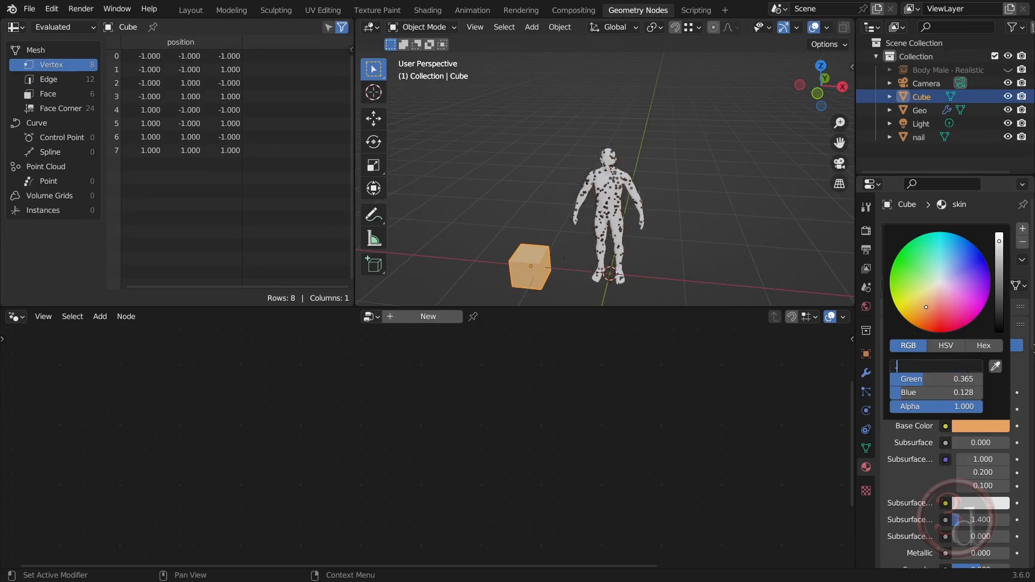
type(".774")
key("Return")
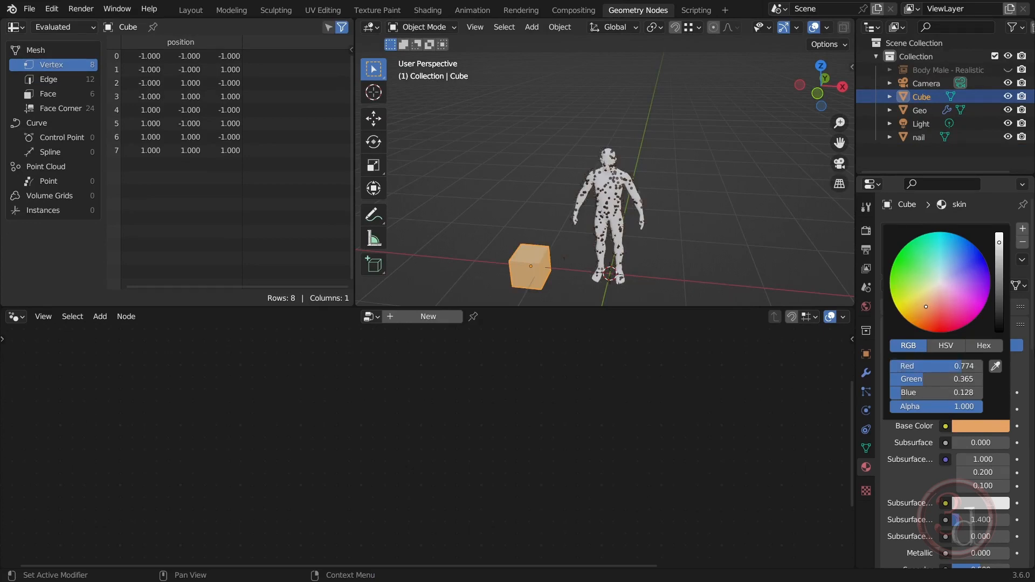
left_click(966, 377)
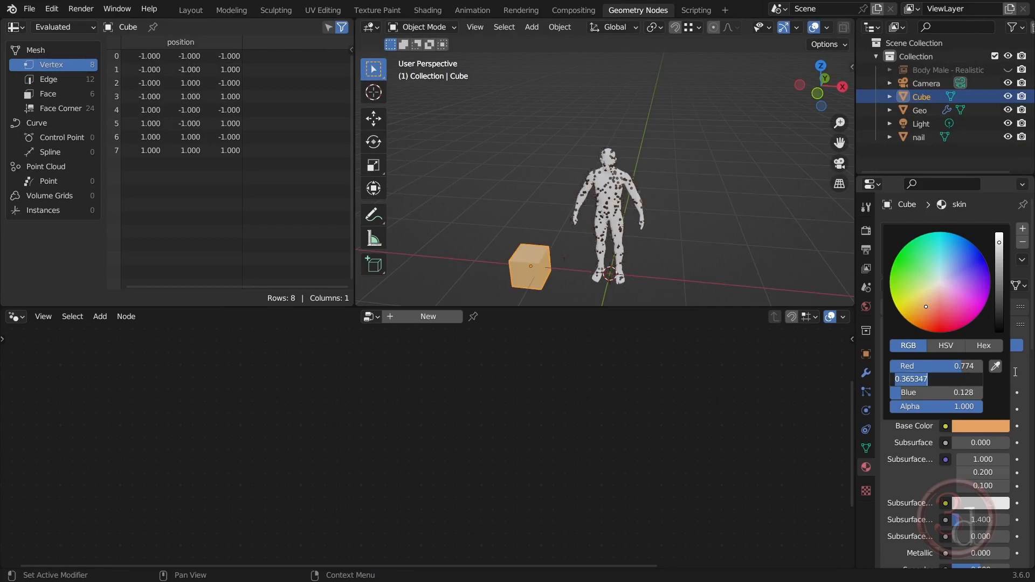
type(".246")
key("Return")
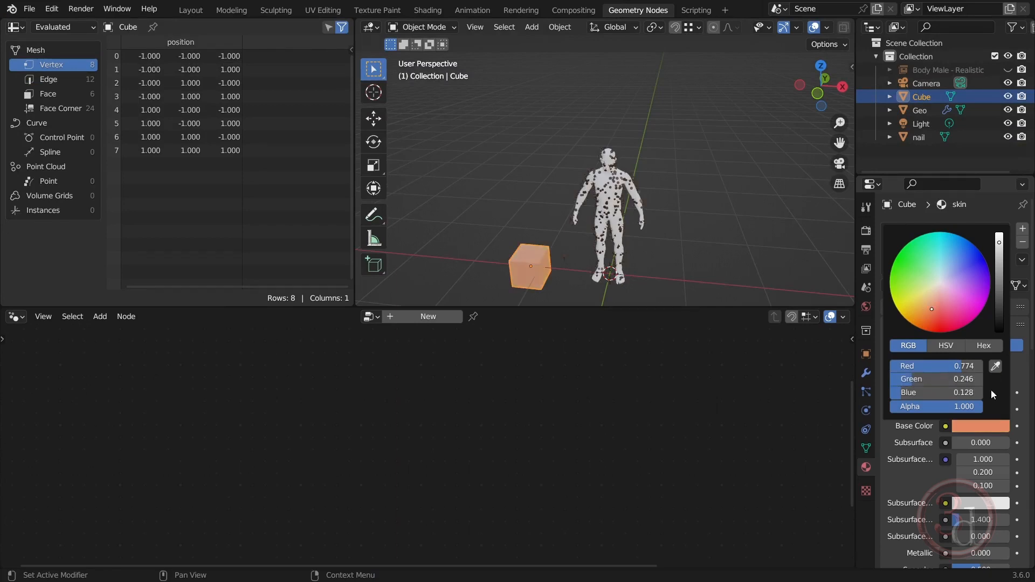
left_click(974, 391)
type(".107")
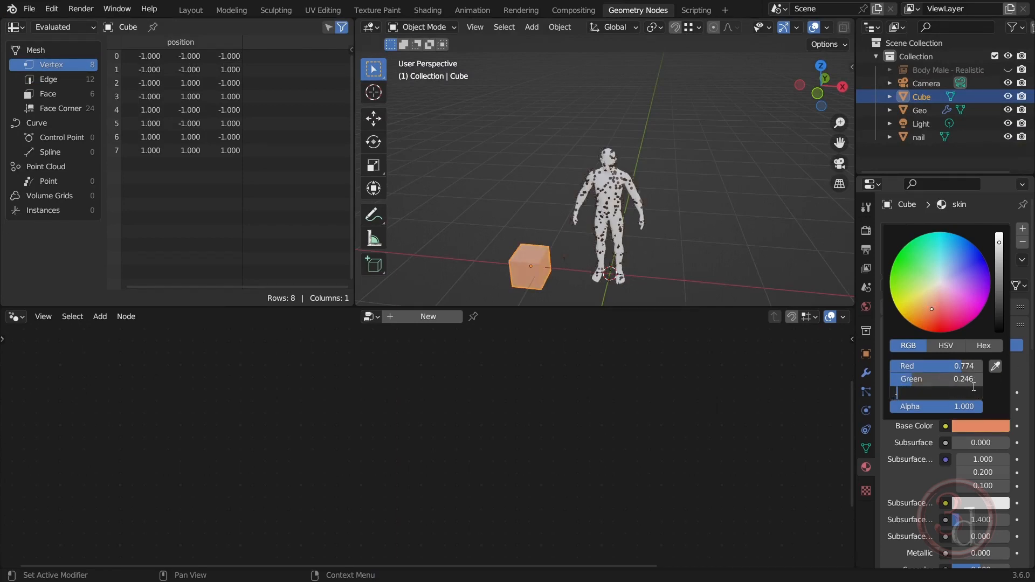
key("Return")
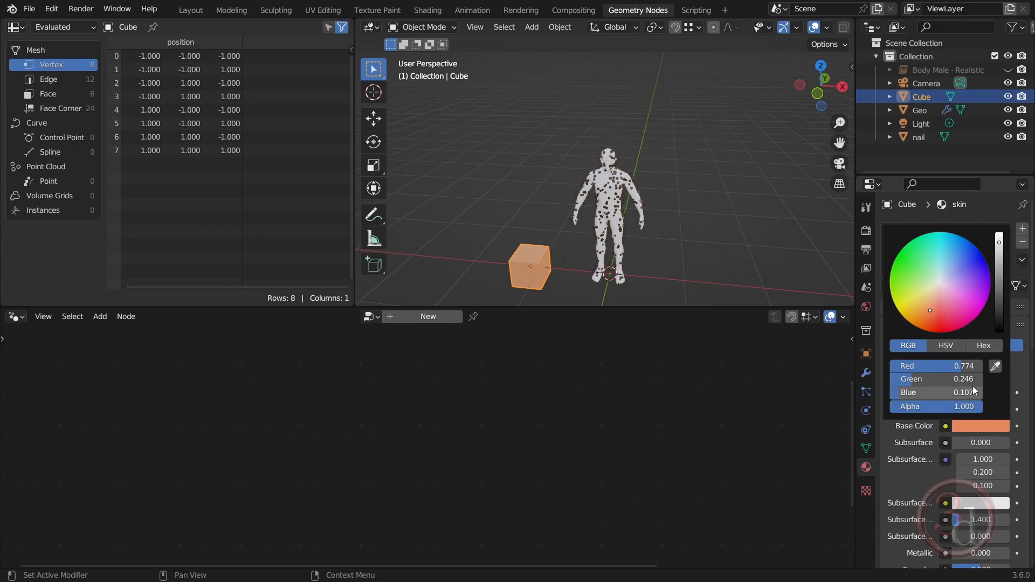
left_click(985, 347)
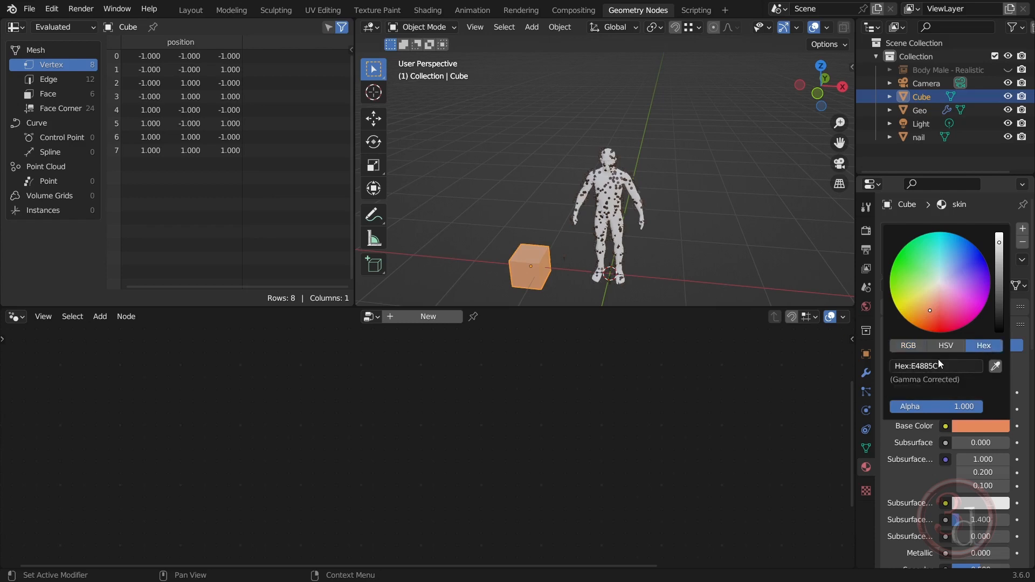
left_click(908, 347)
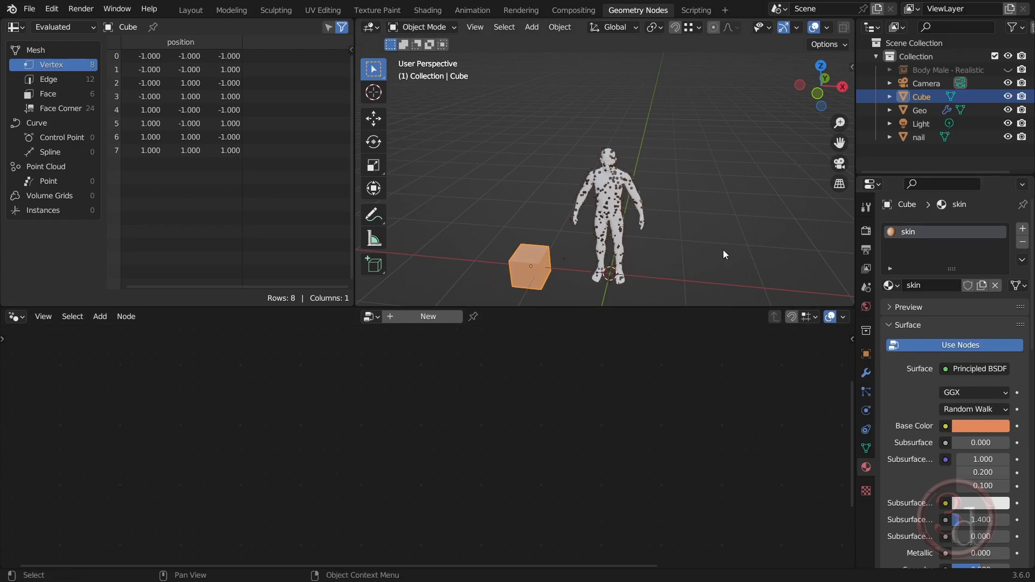
In the Geo object's node tree, insert a Set Material node between the body's Object Info and Join Geometry nodes
left_click(924, 110)
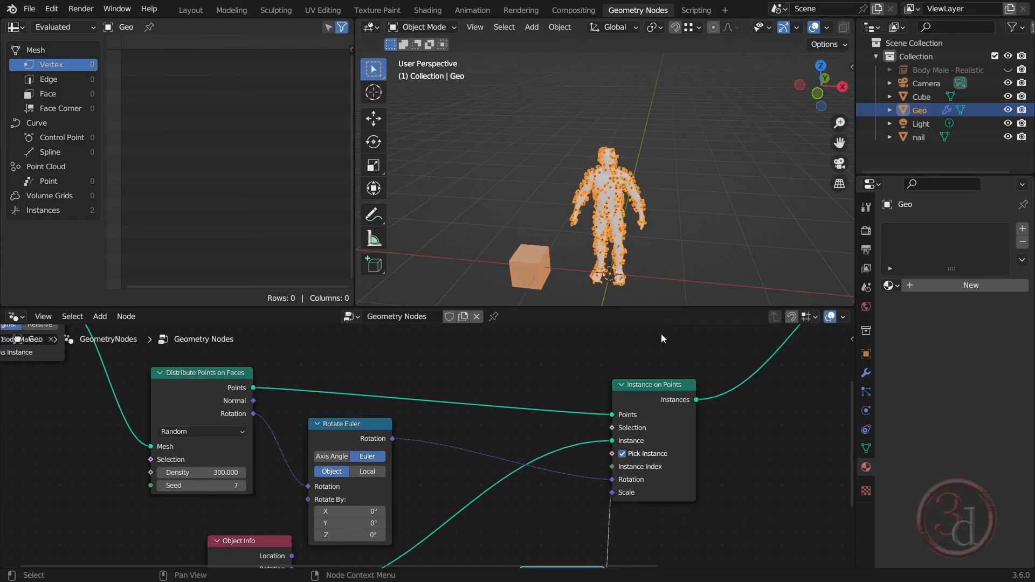
scroll(559, 456, "down", 2)
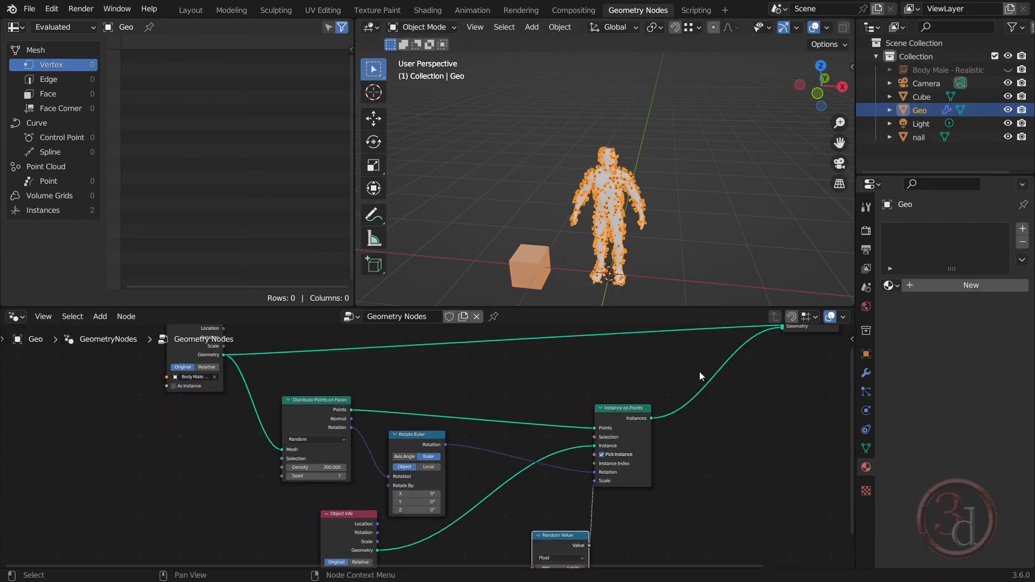
scroll(629, 170, "up", 5)
scroll(583, 142, "up", 3)
middle_click_drag(686, 215, 740, 160, "shift")
scroll(625, 217, "up", 1)
middle_click_drag(624, 217, 671, 190)
scroll(436, 380, "down", 1)
scroll(437, 380, "down", 1)
middle_click_drag(752, 363, 642, 415)
scroll(566, 417, "up", 1)
middle_click_drag(578, 430, 641, 441)
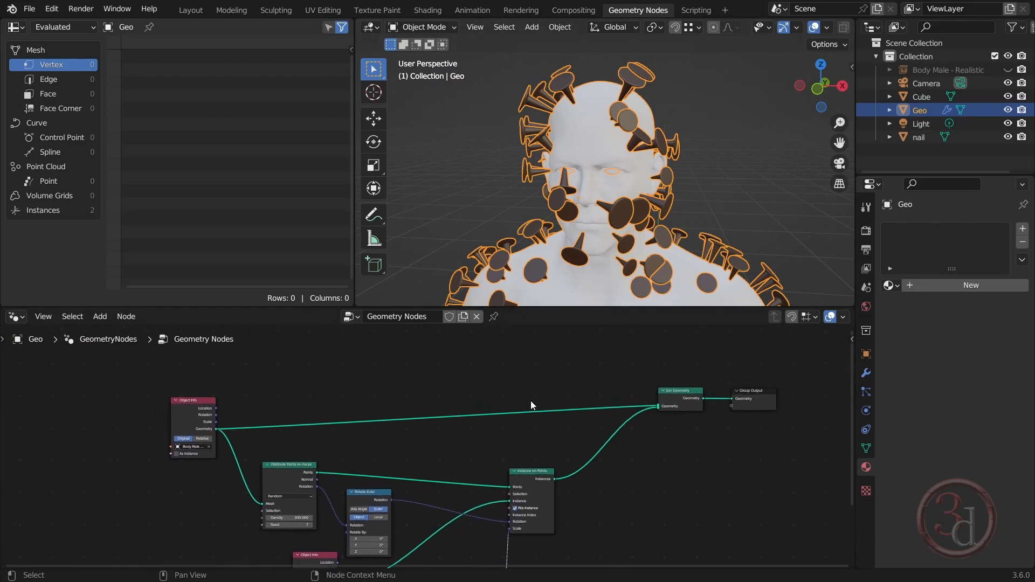
scroll(531, 400, "up", 2)
key("shift+a")
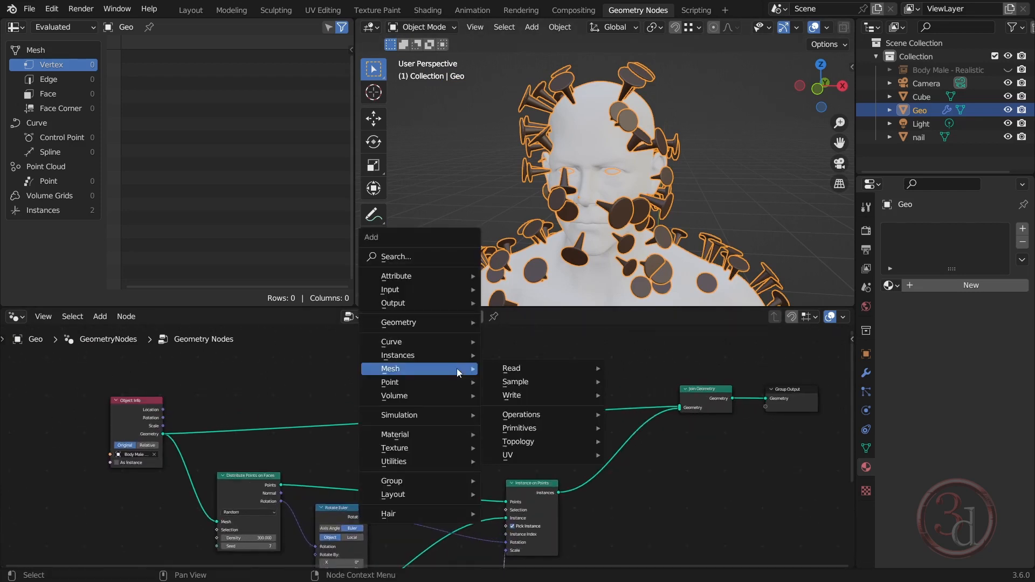
left_click(400, 252)
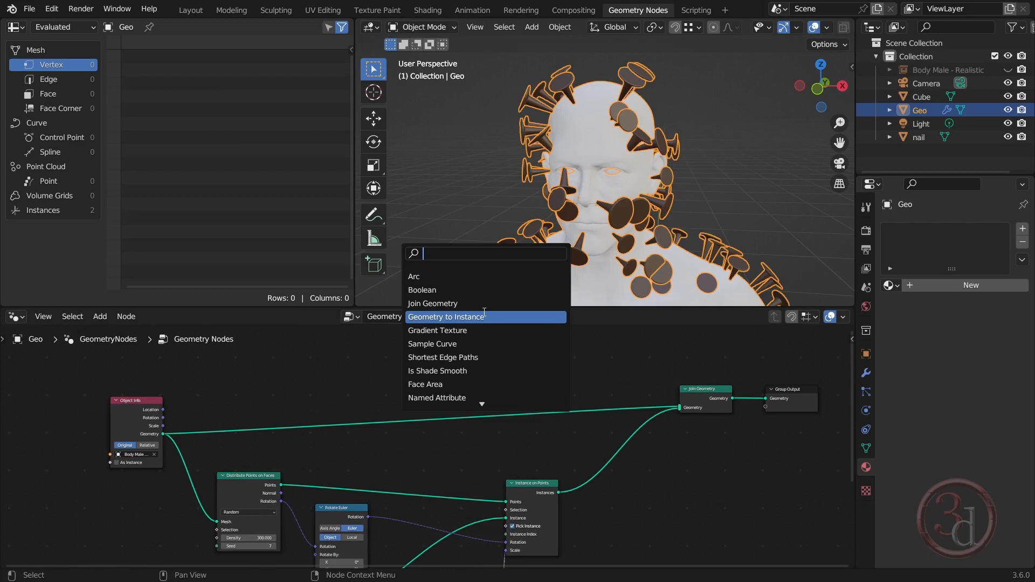
type("set")
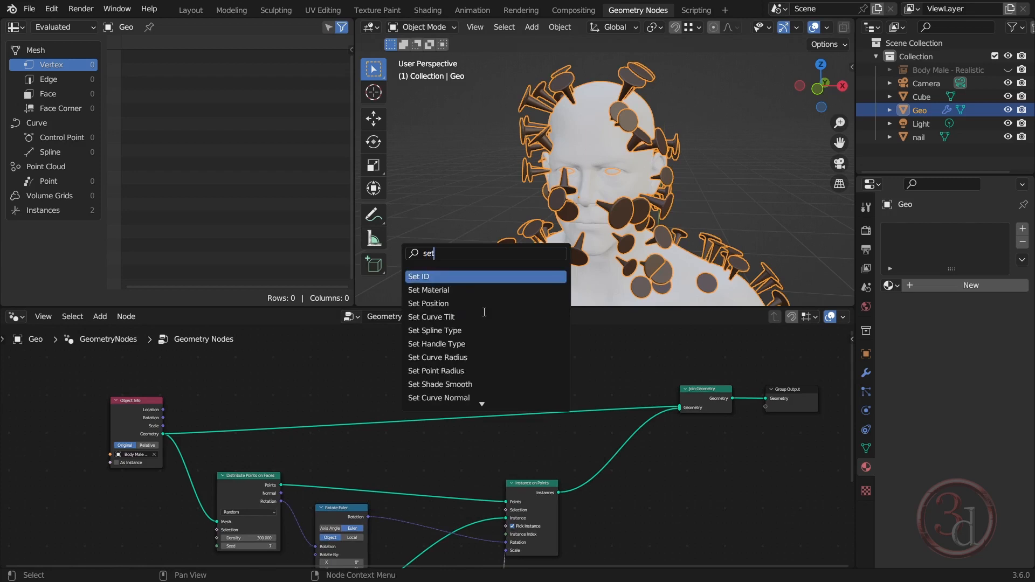
left_click(452, 290)
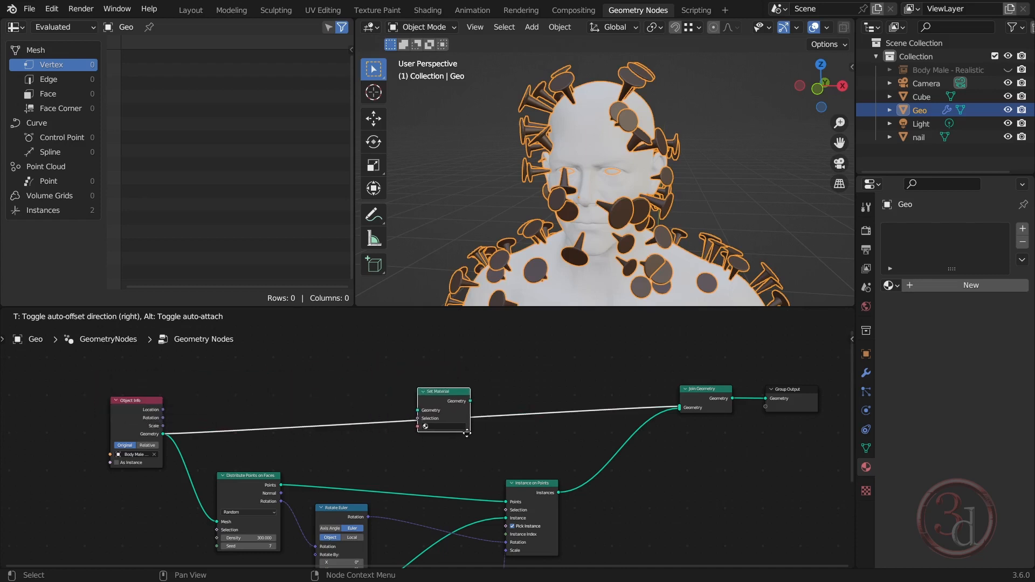
left_click(467, 432)
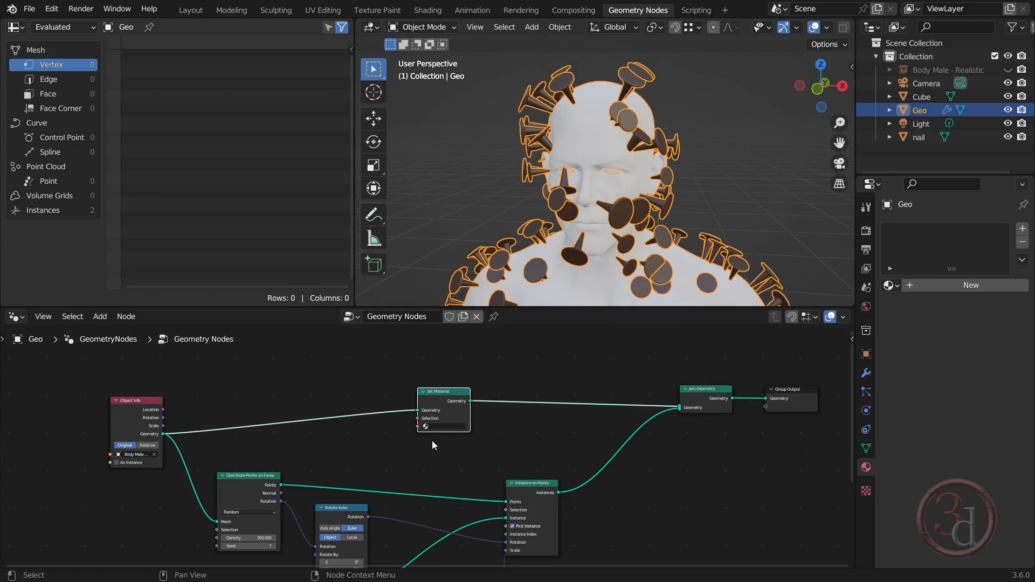
Assign the skin material in the Set Material node so it applies to the body
scroll(432, 441, "up", 3)
left_click(434, 419)
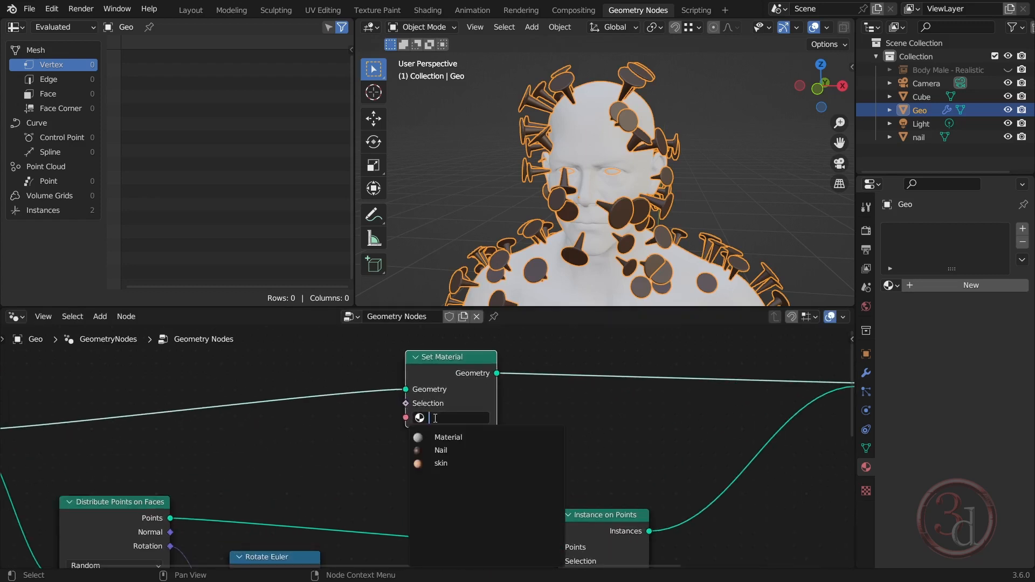
left_click(466, 462)
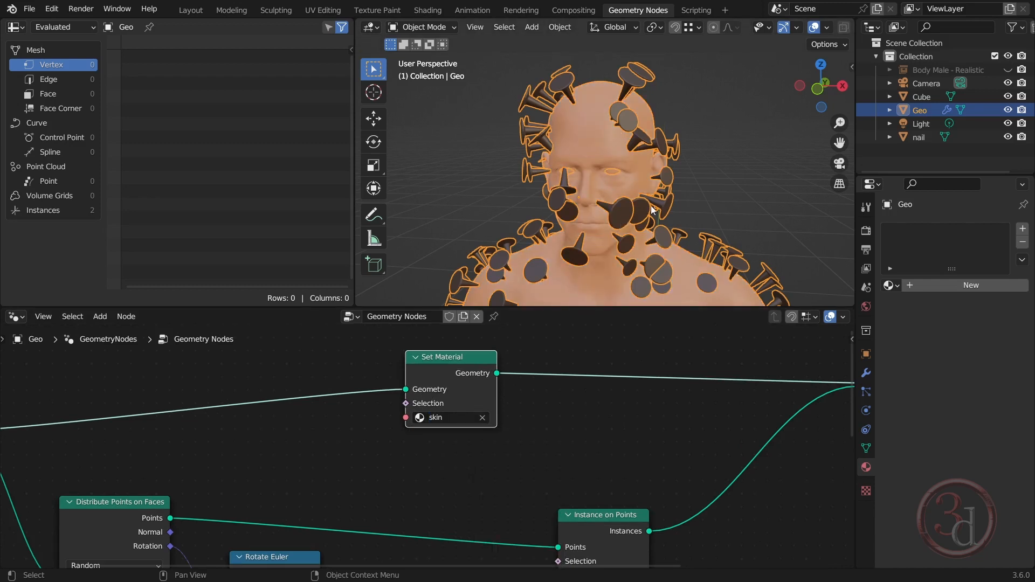
scroll(614, 99, "down", 5)
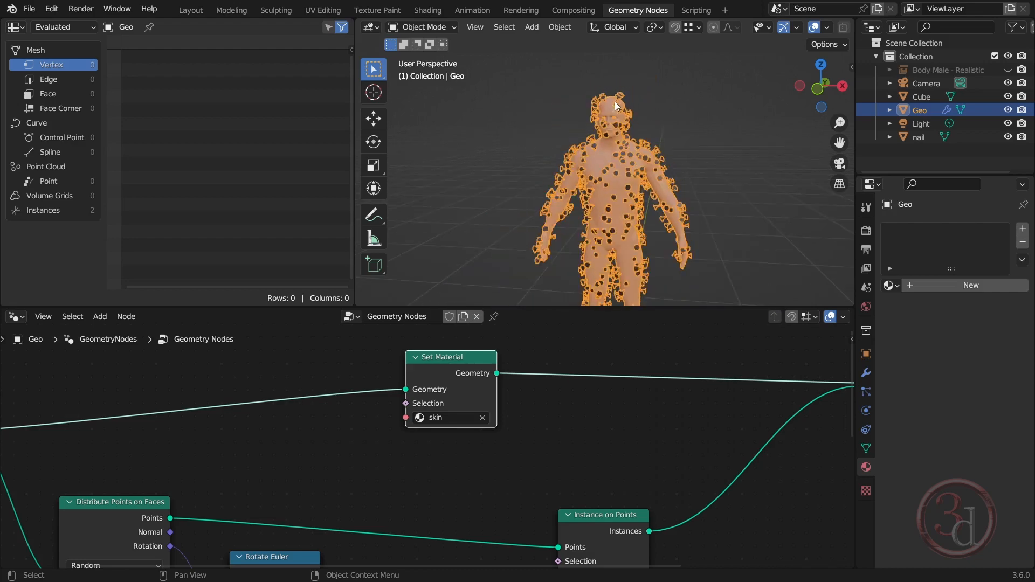
scroll(615, 101, "up", 2)
Delete the helper cube standing beside the male body
left_click(758, 173)
mouse_move(653, 187)
middle_mouse_down()
mouse_move(695, 180)
mouse_move(658, 187)
mouse_move(747, 237)
mouse_move(676, 161)
mouse_move(692, 238)
mouse_move(645, 199)
middle_mouse_up()
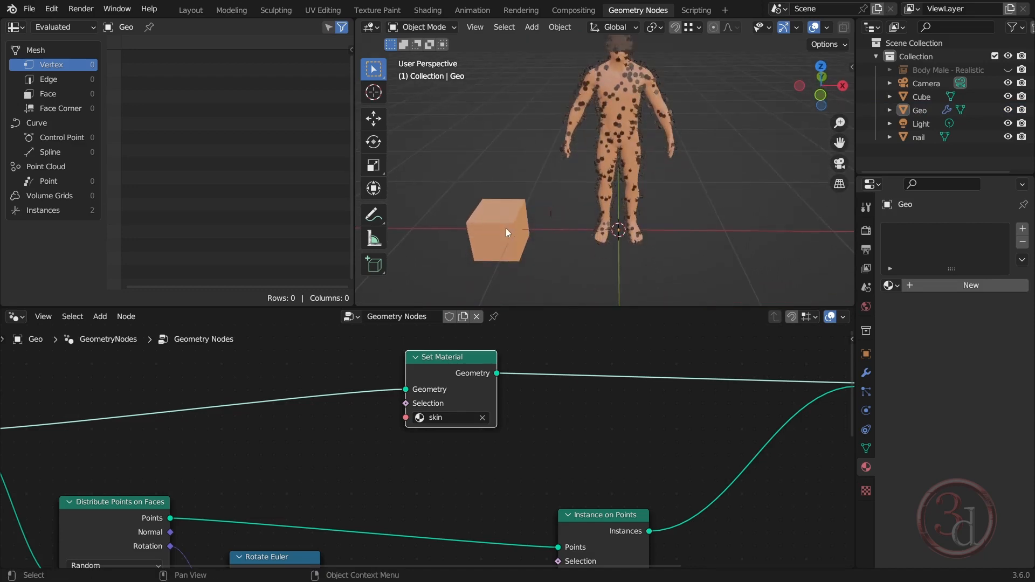
left_click(506, 228)
key("Delete")
scroll(655, 190, "up", 3)
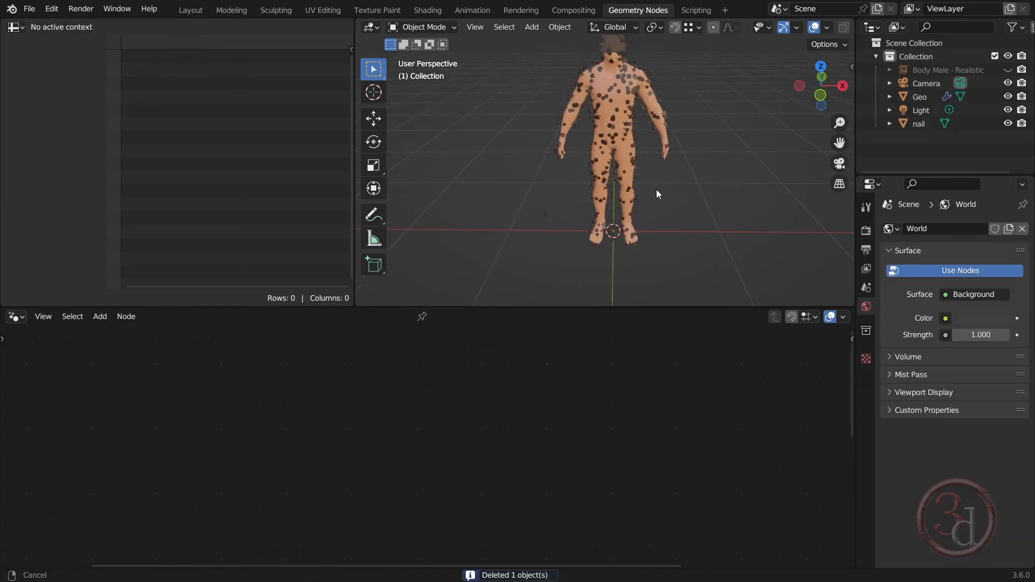
Add a mesh plane as the floor under the body and stretch it to about 3.3 times its width along X
key("shift+a")
mouse_move(618, 194)
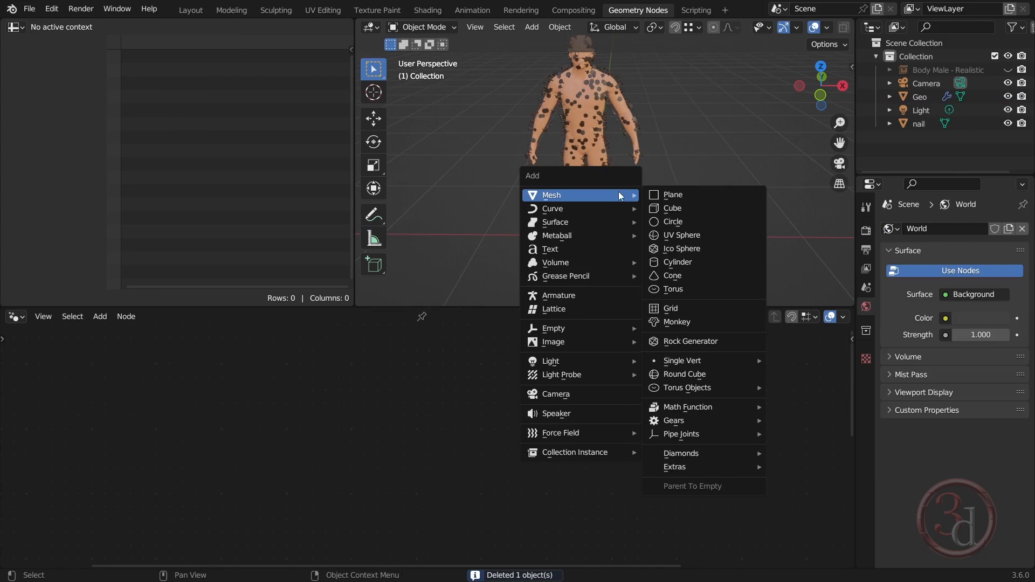
left_click(688, 195)
key("s")
key("x")
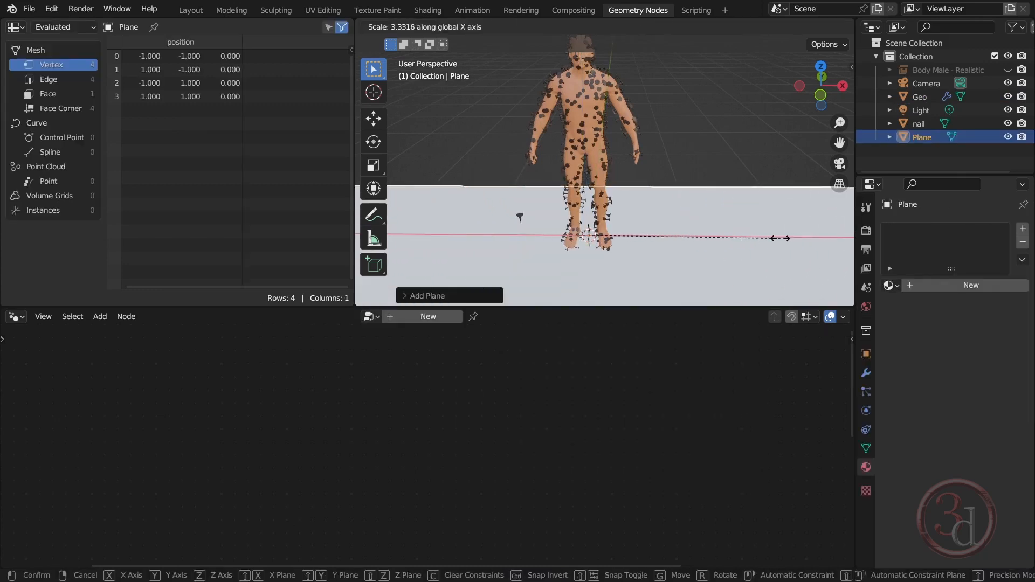
left_click(789, 241)
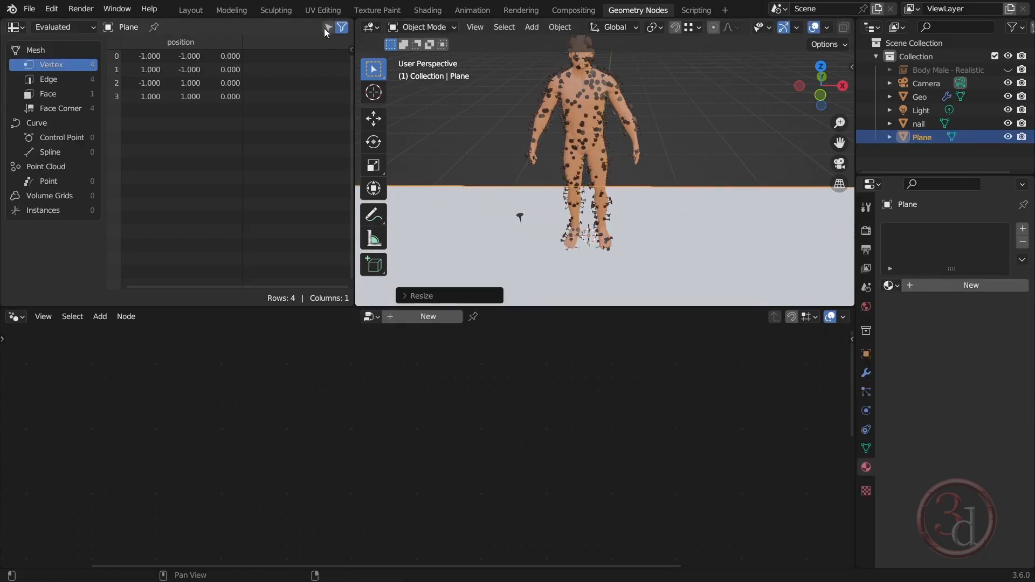
In the Layout workspace, extrude the plane's long edge behind the body about 402 cm upward along Z as a back wall
left_click(192, 11)
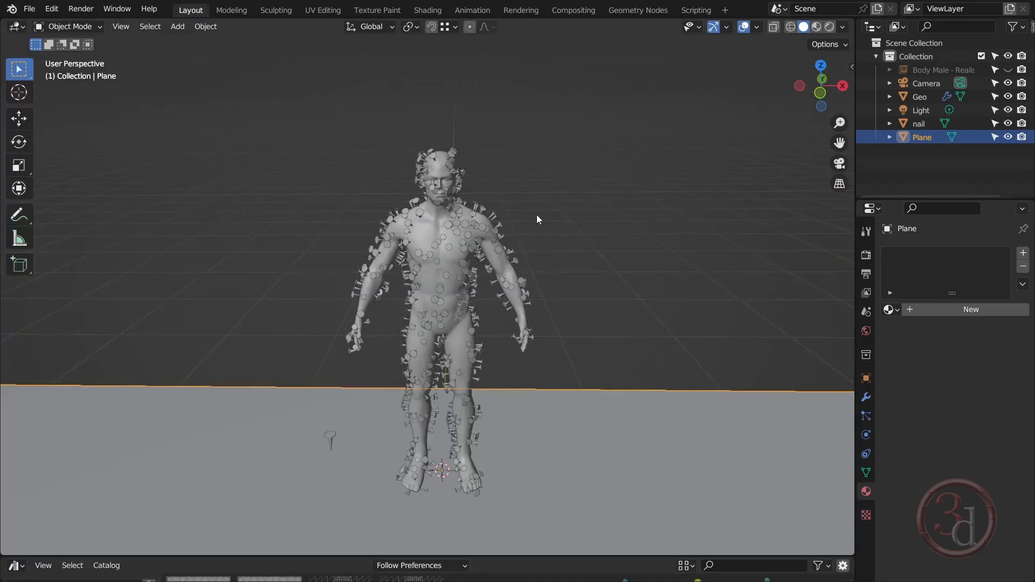
middle_click_drag(536, 214, 544, 284)
scroll(545, 285, "down", 4)
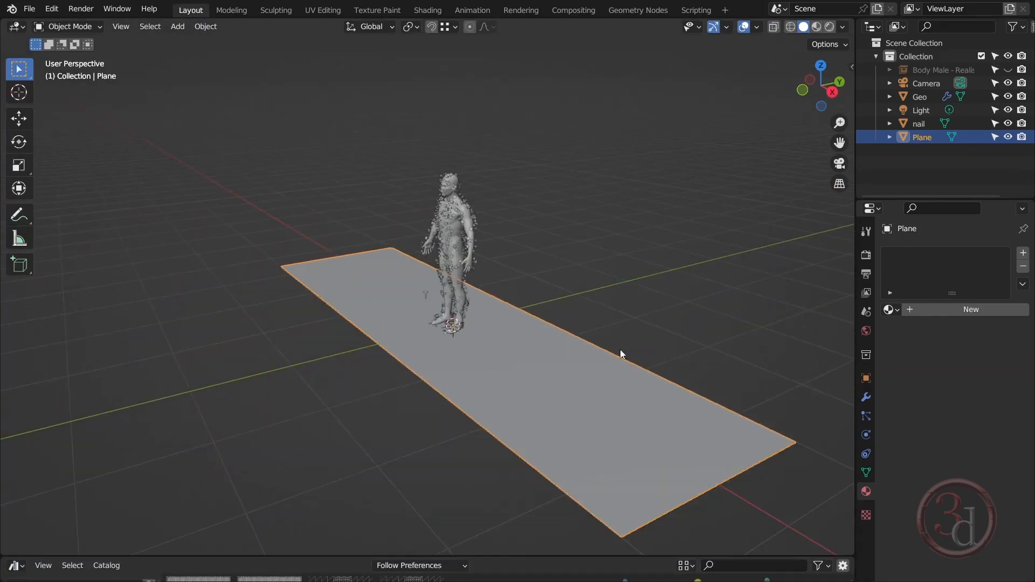
middle_click_drag(620, 350, 578, 354)
key("Tab")
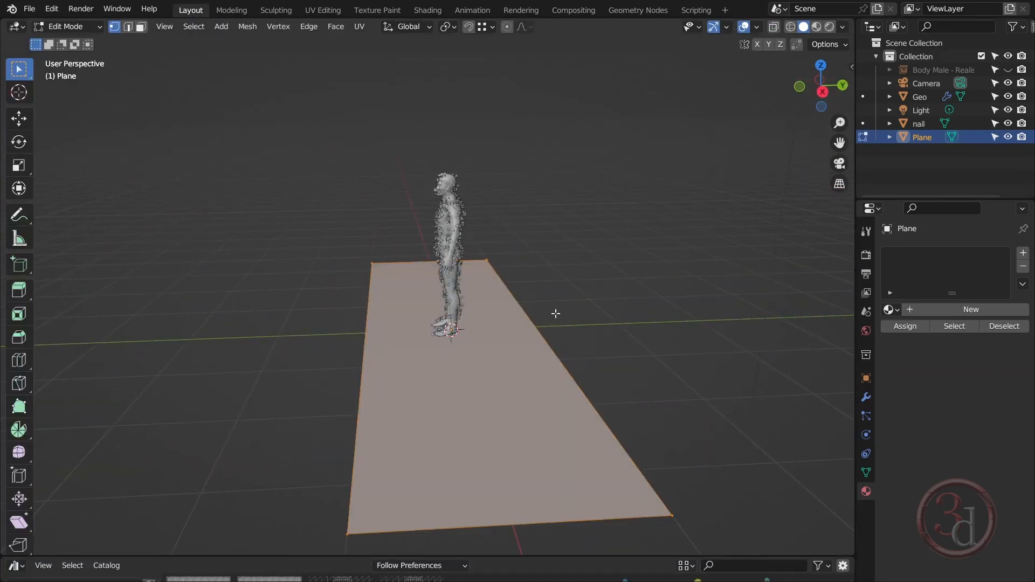
key("2")
key("alt+a")
left_click(600, 351)
key("e")
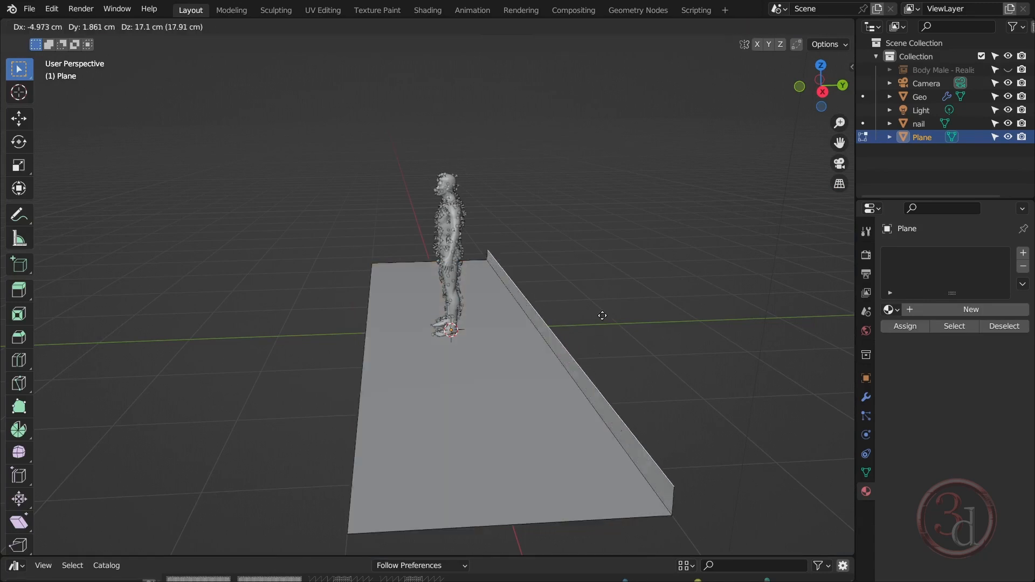
key("z")
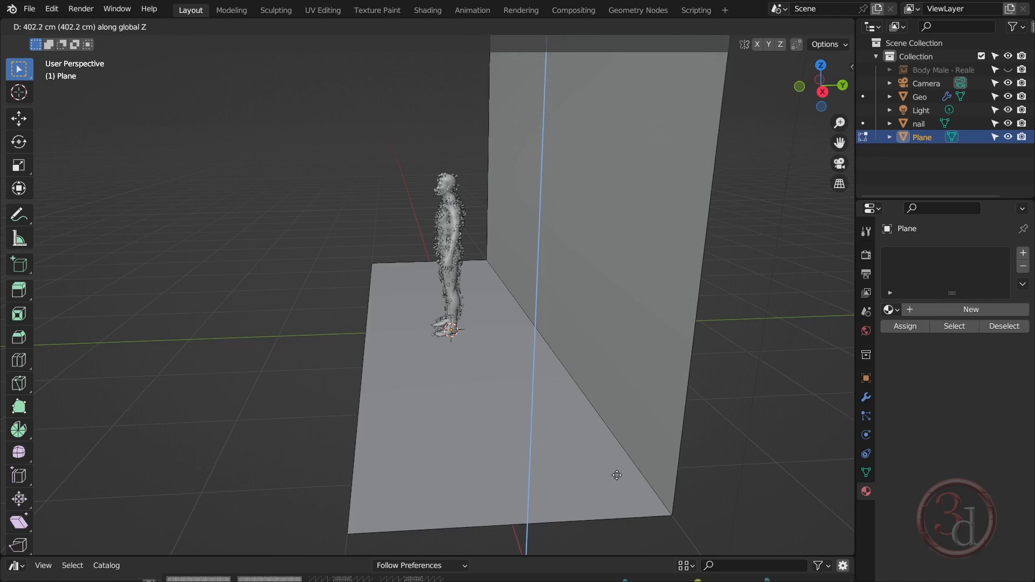
left_click(625, 401)
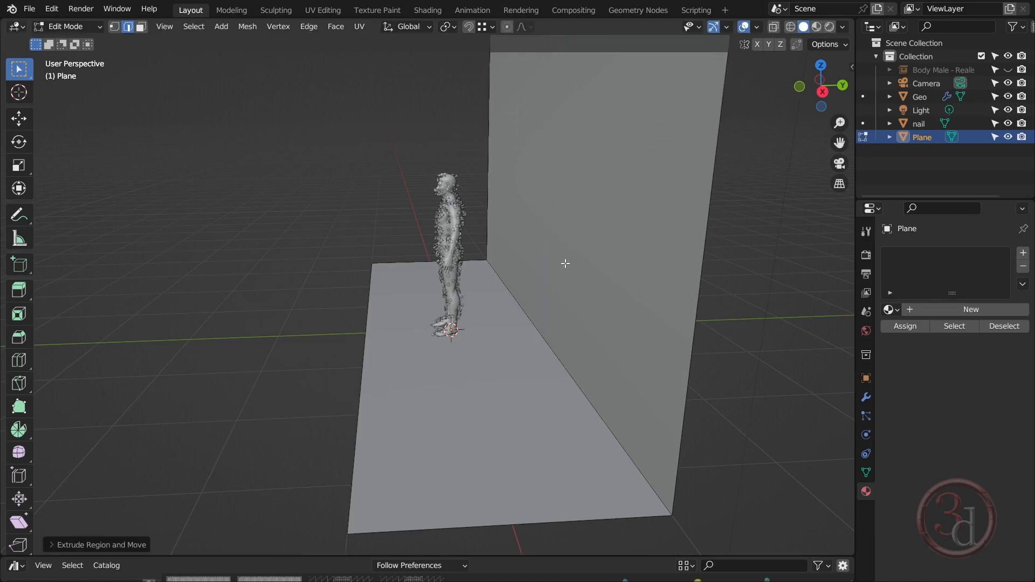
Bevel the edge between floor and back wall with many segments into a smooth curve and return to Object Mode
left_click(555, 352)
key("ctrl+b")
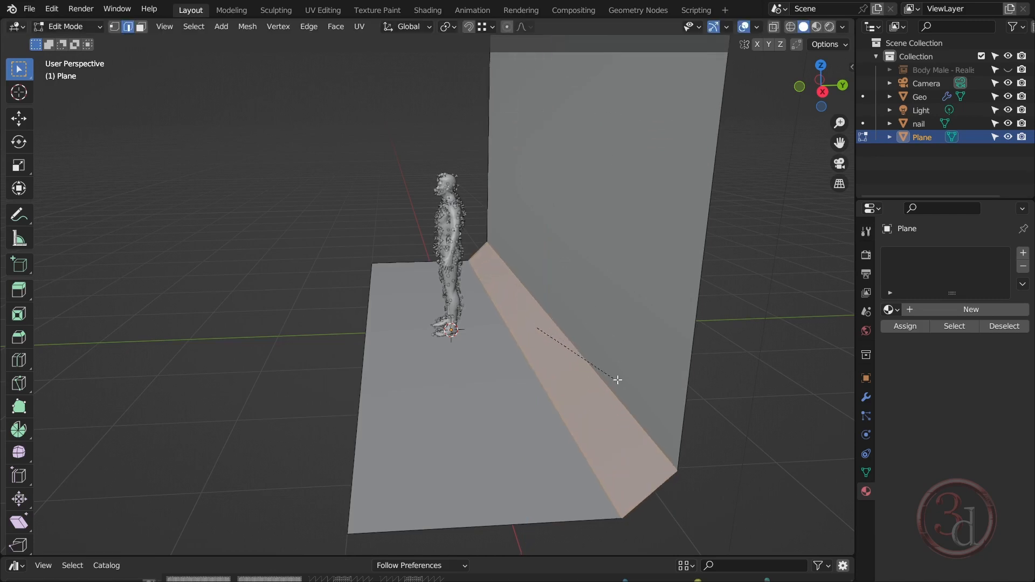
scroll(644, 384, "up", 3)
scroll(643, 384, "up", 8)
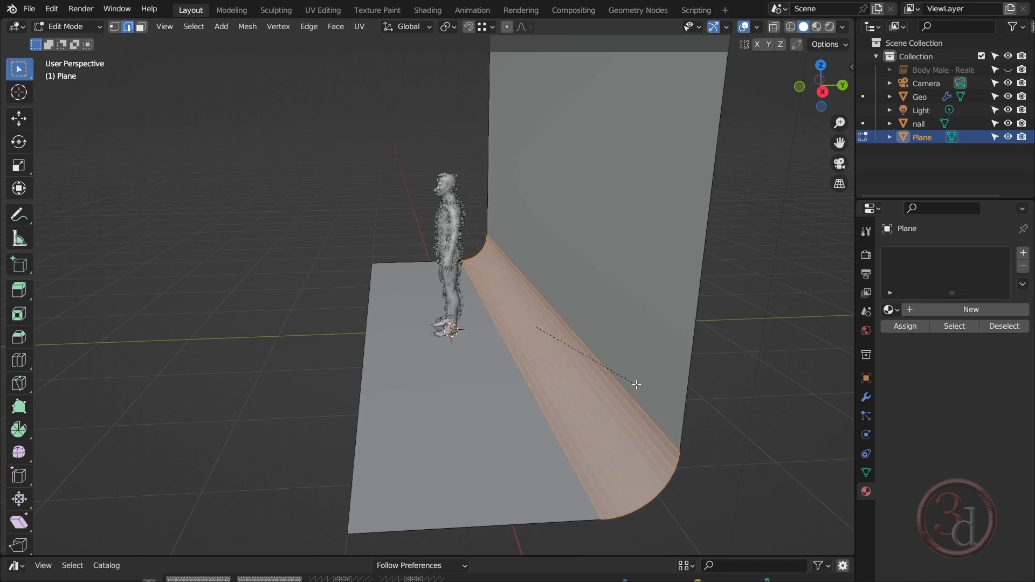
left_click(641, 388)
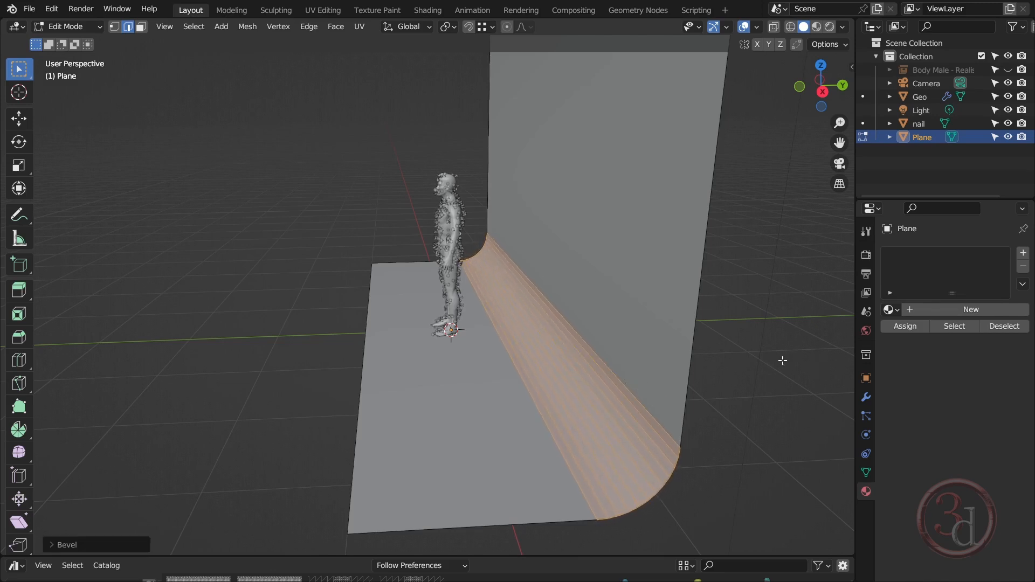
key("Tab")
left_click(749, 436)
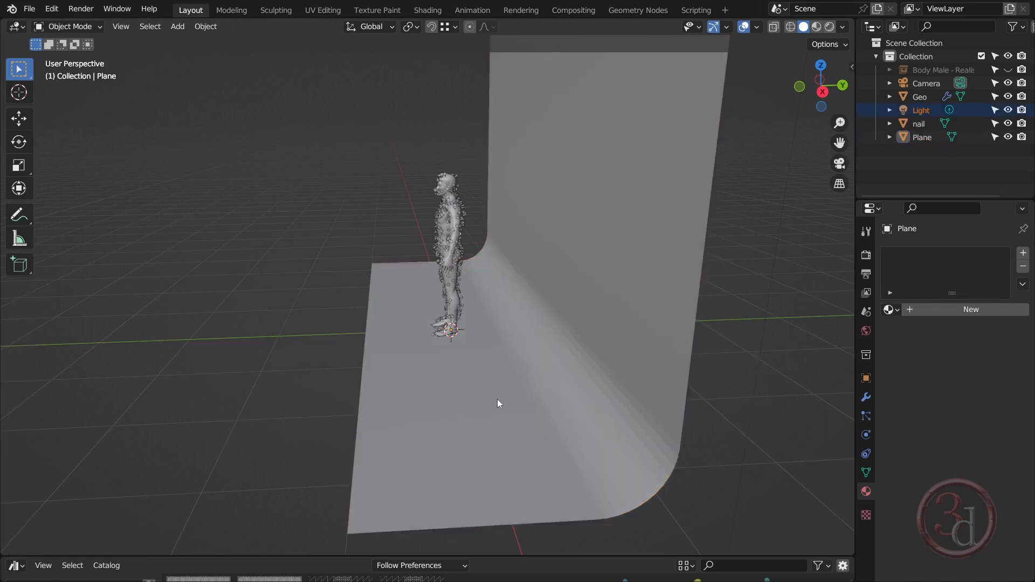
middle_click_drag(497, 400, 551, 272)
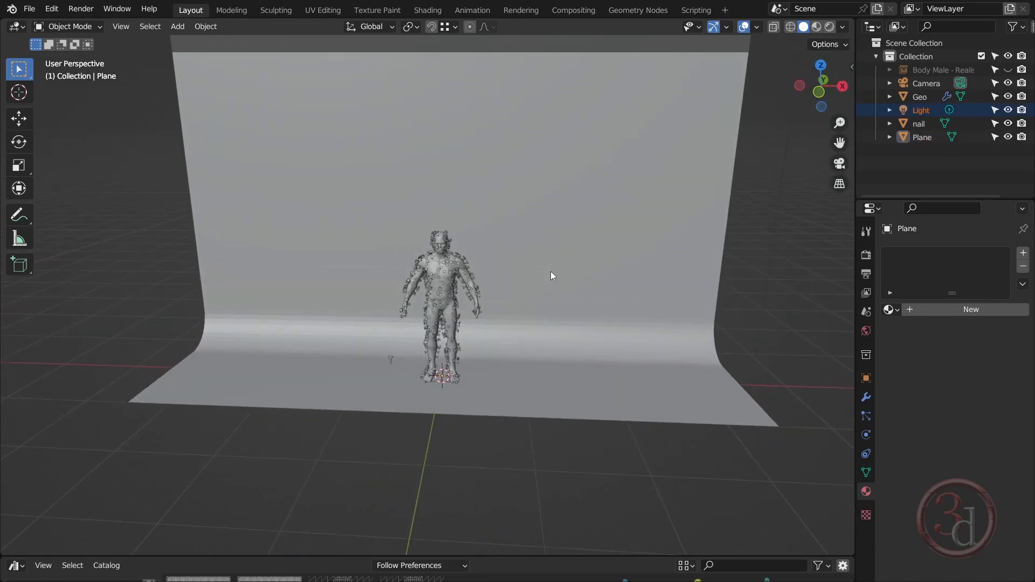
Give the backdrop plane a new material and set its base colour to a light blue with a red value of 0.221
left_click(551, 276)
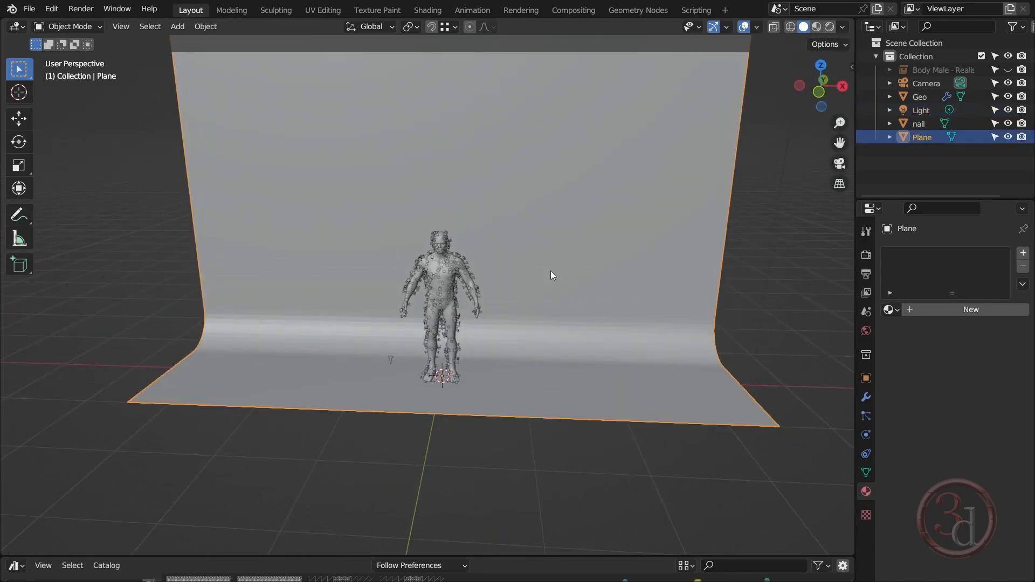
left_click(956, 309)
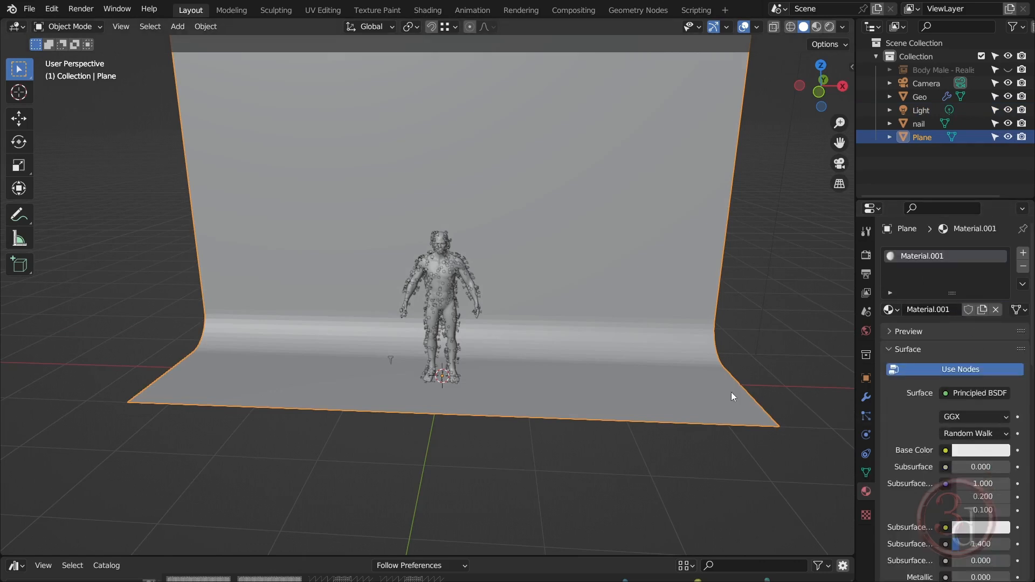
left_click(989, 453)
left_click_drag(947, 304, 953, 298)
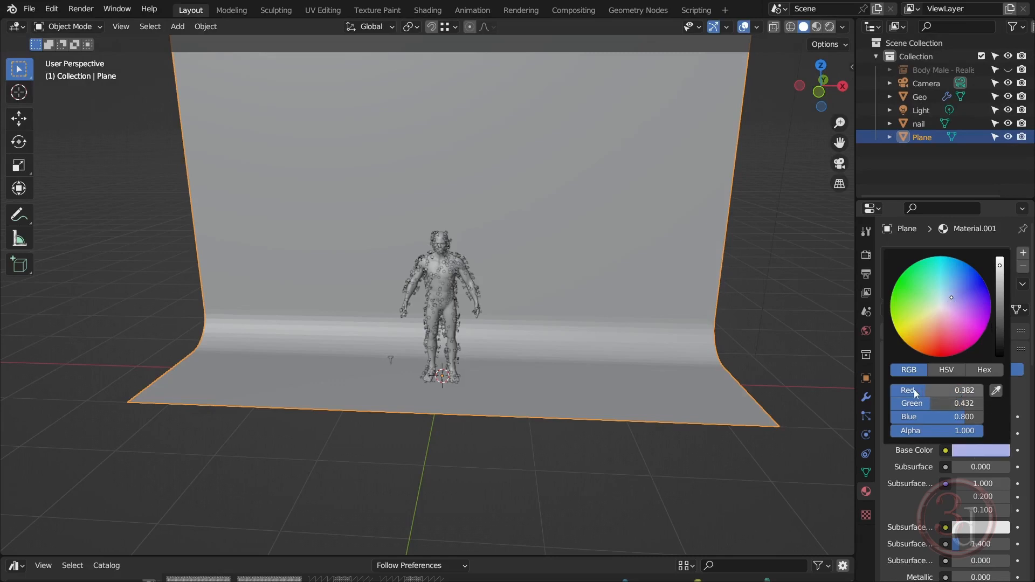
left_click(972, 389)
type("0.221")
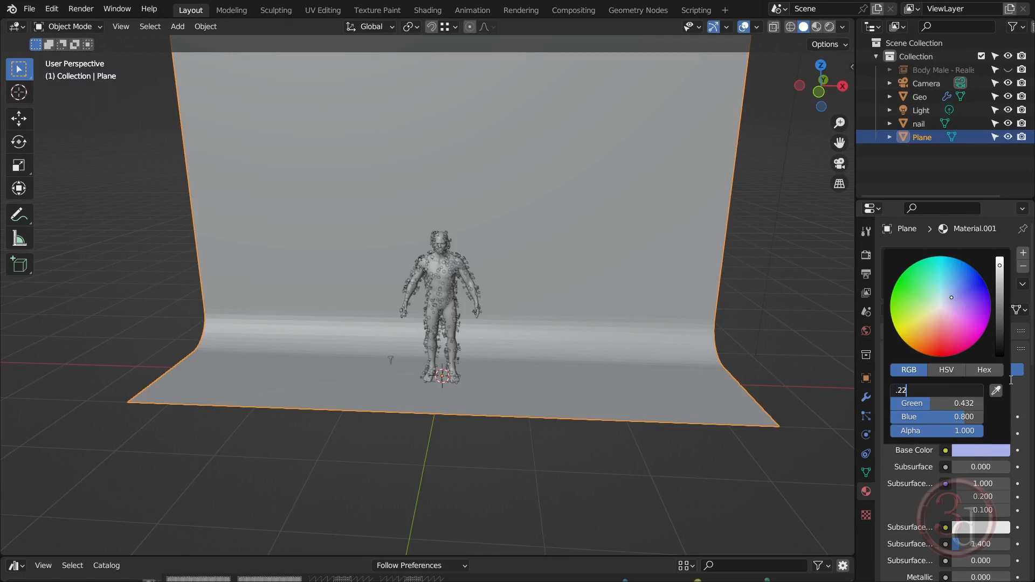
key("Return")
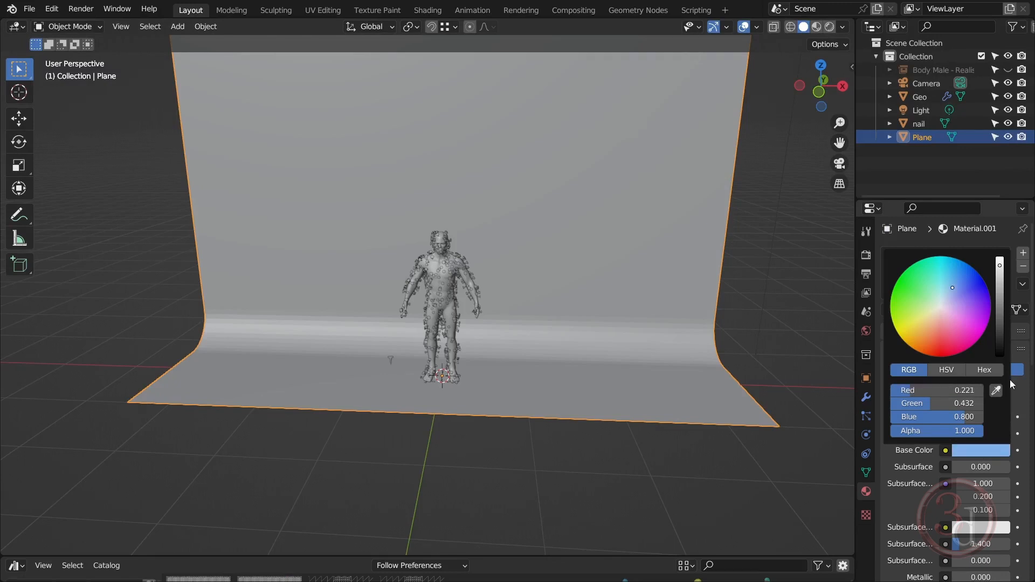
Set the backdrop material's base colour to 0.214 green and 0.4 blue for a muted violet
left_click(969, 403)
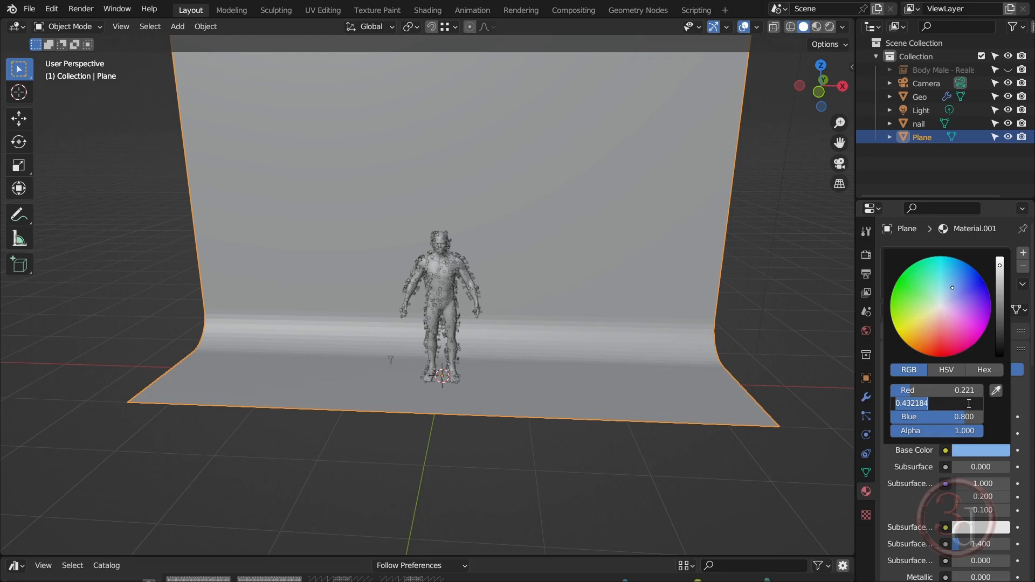
type(".201")
key("BackSpace")
type("14")
key("Return")
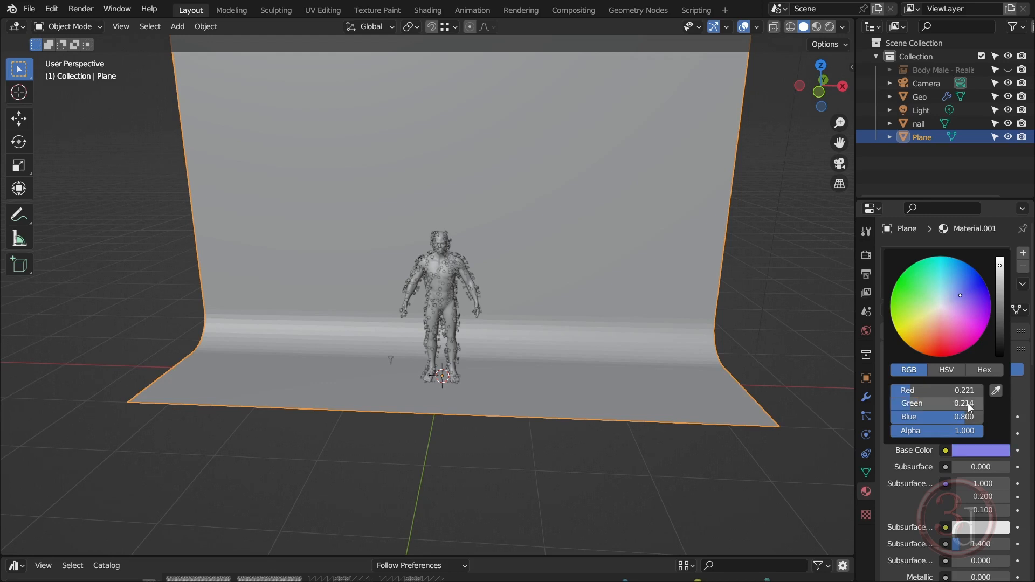
left_click(971, 416)
type(".4")
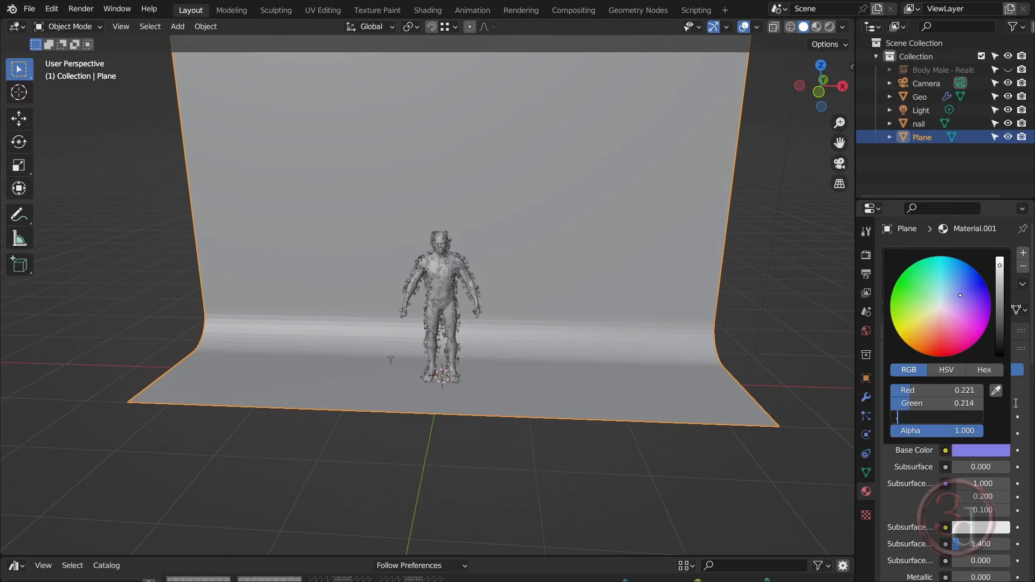
key("Return")
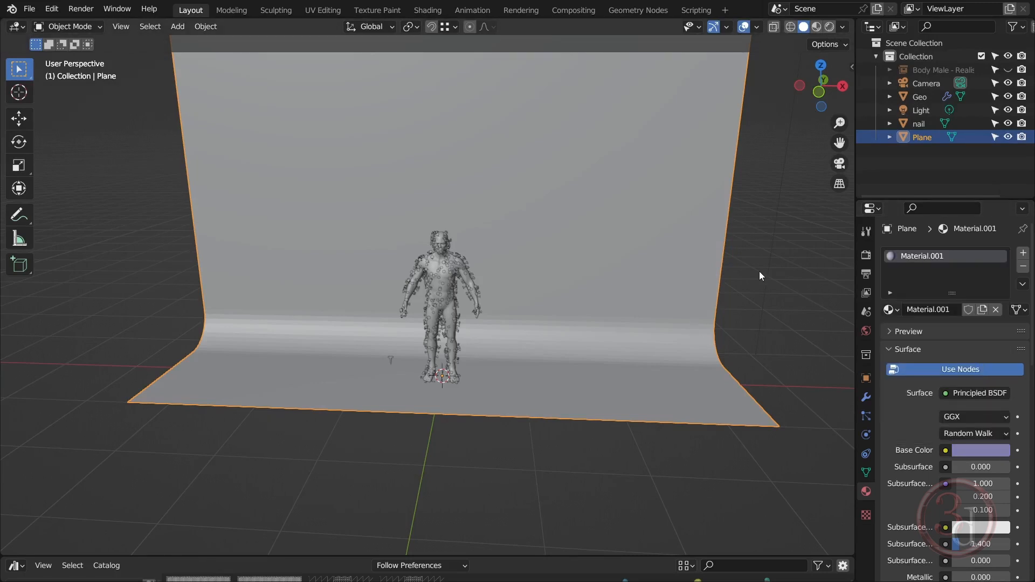
left_click(769, 290)
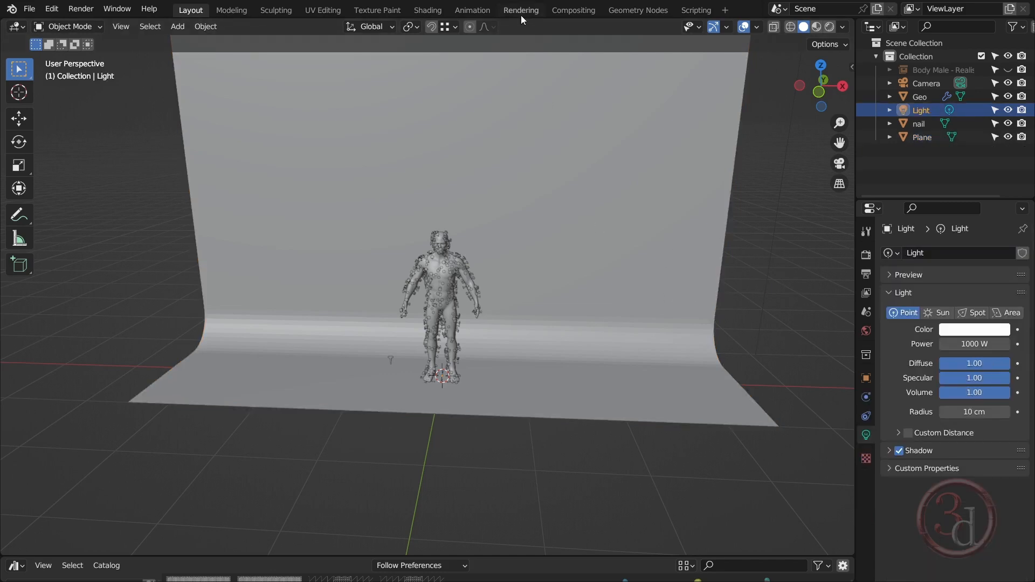
Show the scene in Material Preview shading to check the body against the coloured backdrop
key("z")
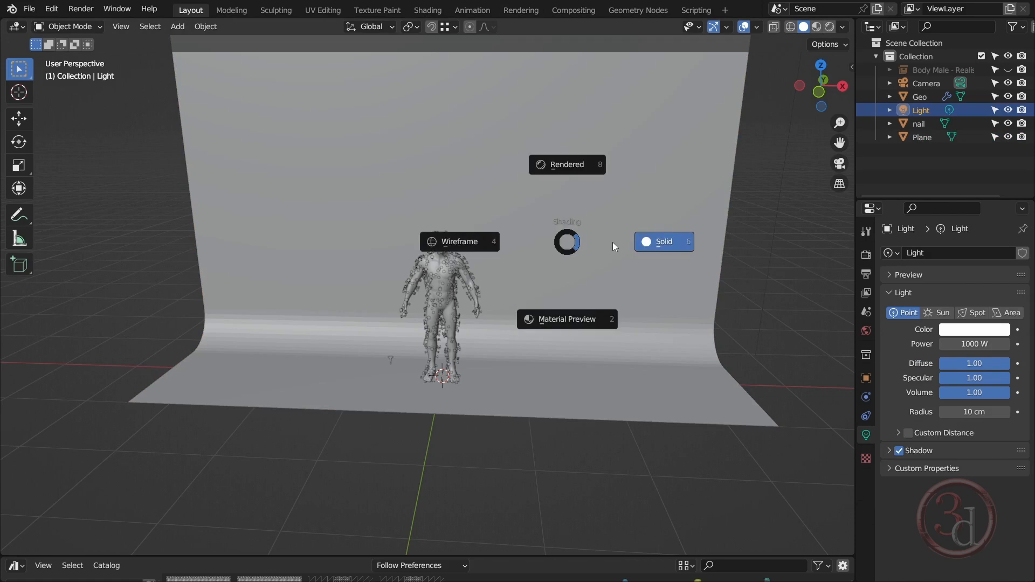
left_click(586, 315)
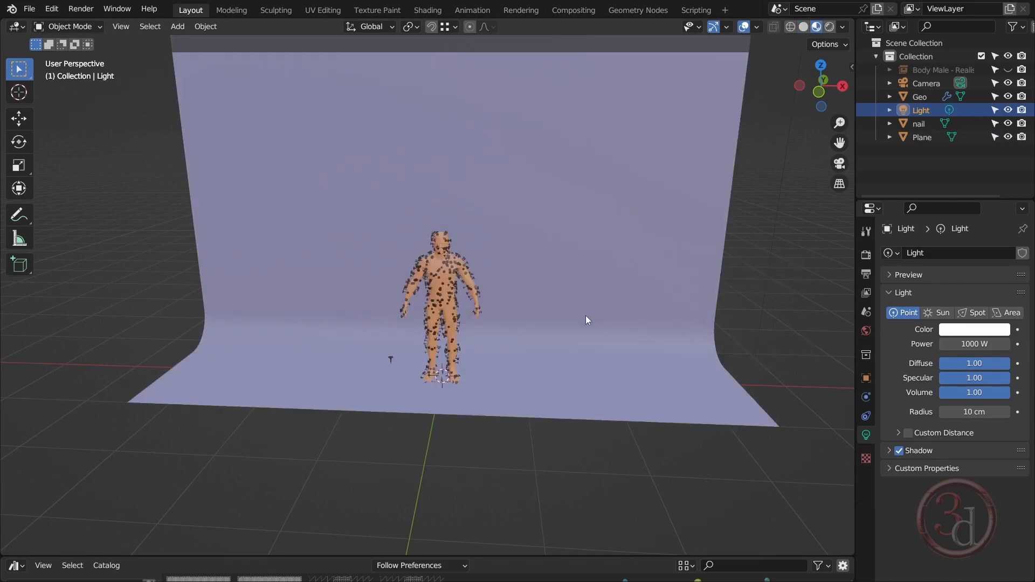
middle_click_drag(500, 350, 504, 410)
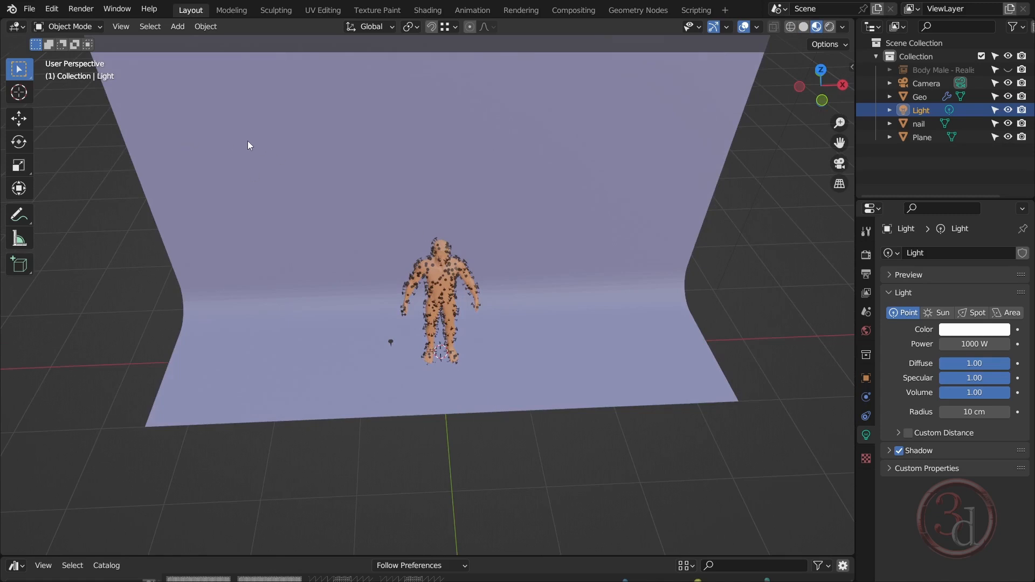
Add an area light at the body and raise it along Z well above the head
key("shift+a")
mouse_move(205, 308)
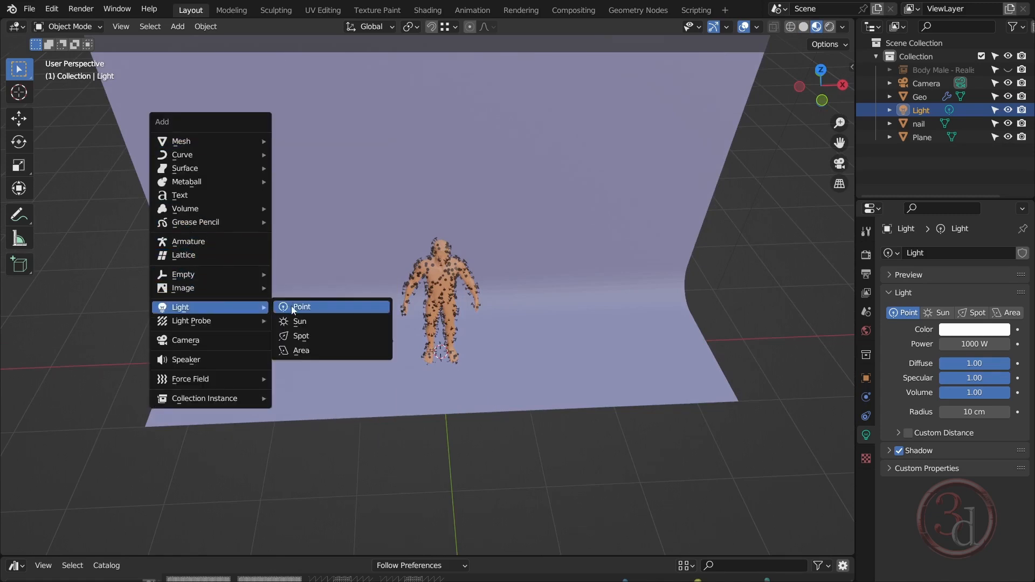
left_click(299, 351)
middle_click_drag(451, 349, 510, 317)
key("g")
key("z")
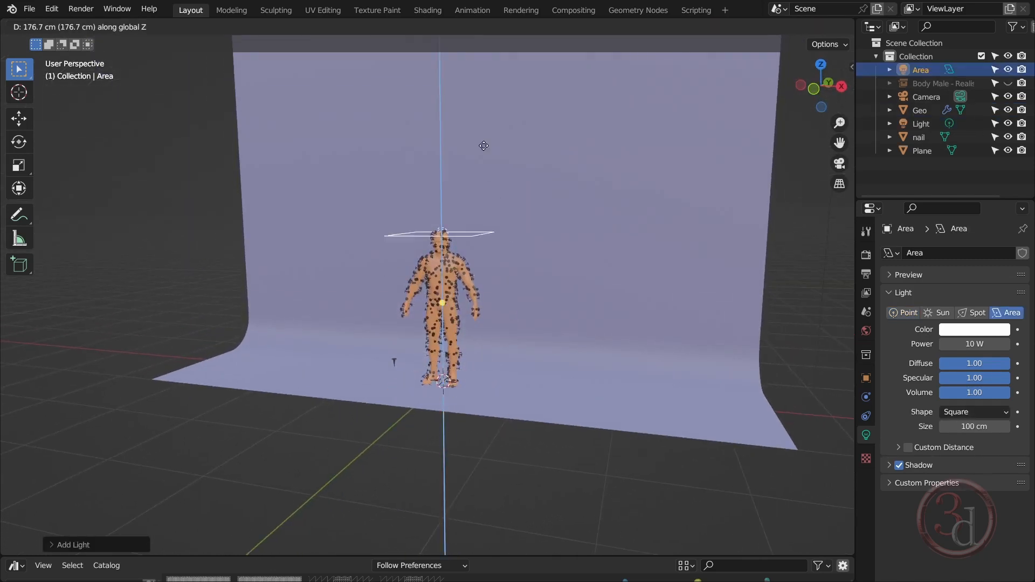
left_click(481, 70)
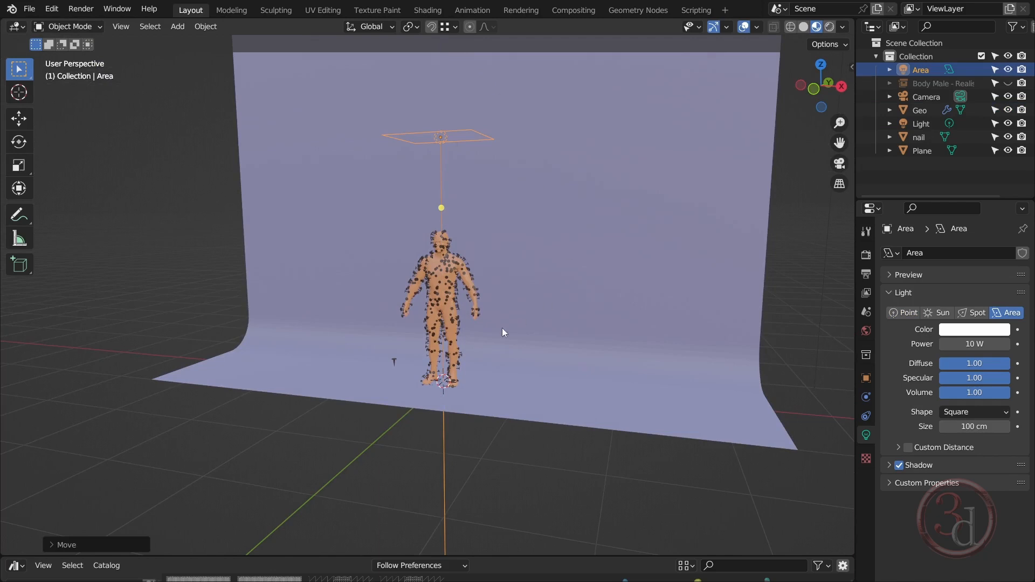
Show the scene in Rendered shading and examine the lit nails on the head and shoulders up close
middle_click_drag(503, 328, 526, 328)
scroll(426, 268, "up", 5)
middle_click_drag(518, 261, 520, 319, "shift")
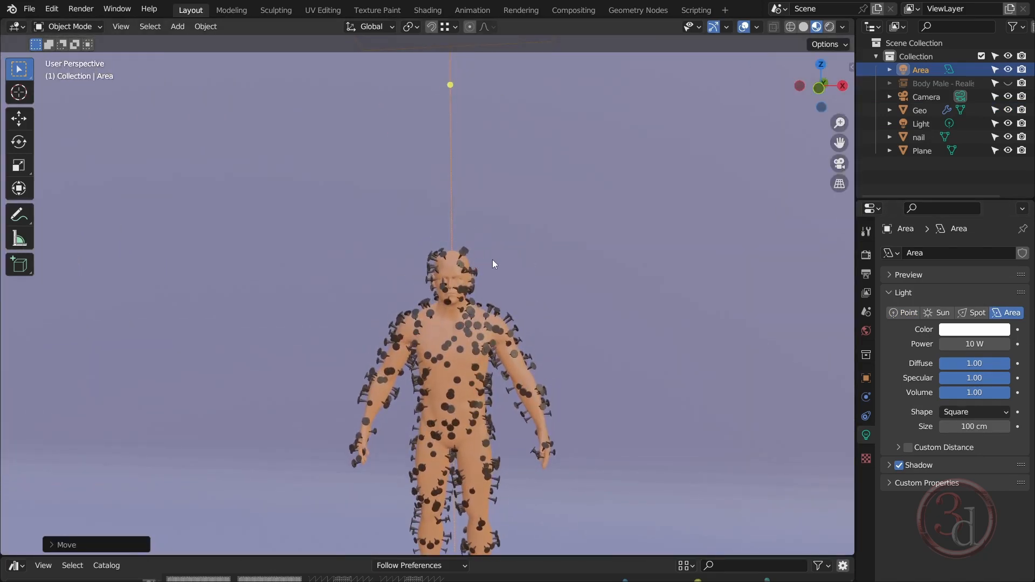
key("z")
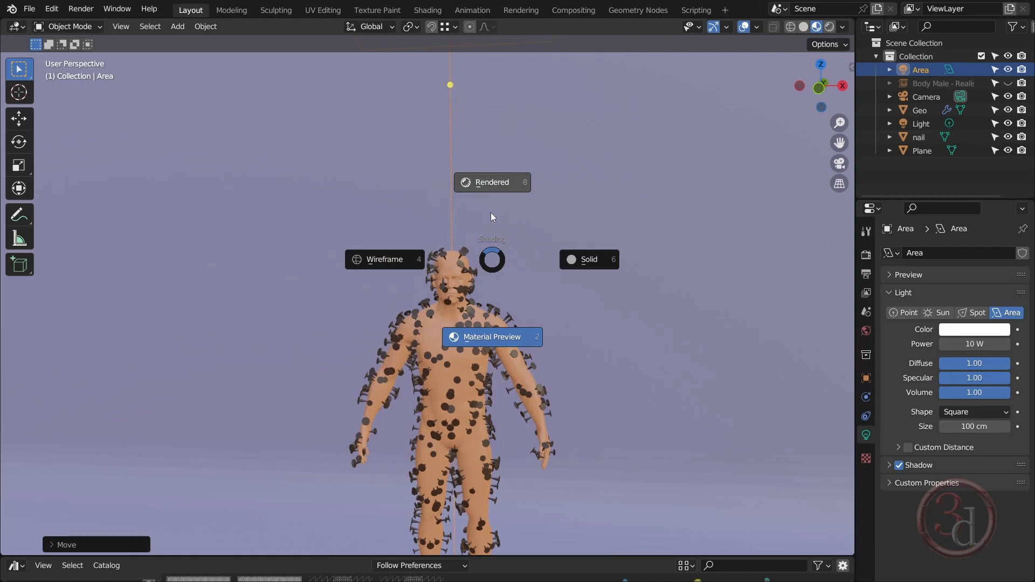
left_click(497, 180)
scroll(447, 310, "up", 2)
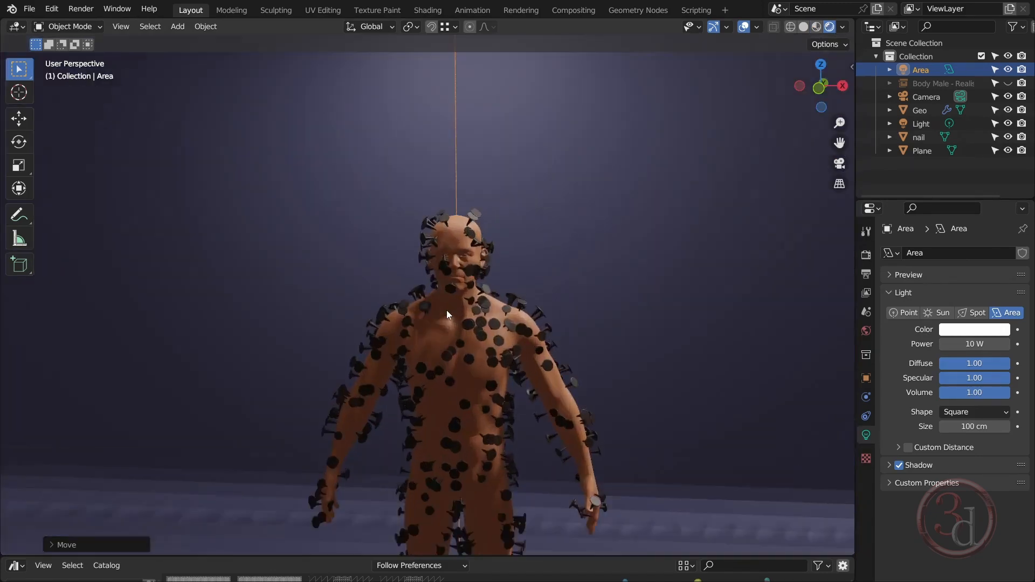
scroll(451, 308, "up", 6)
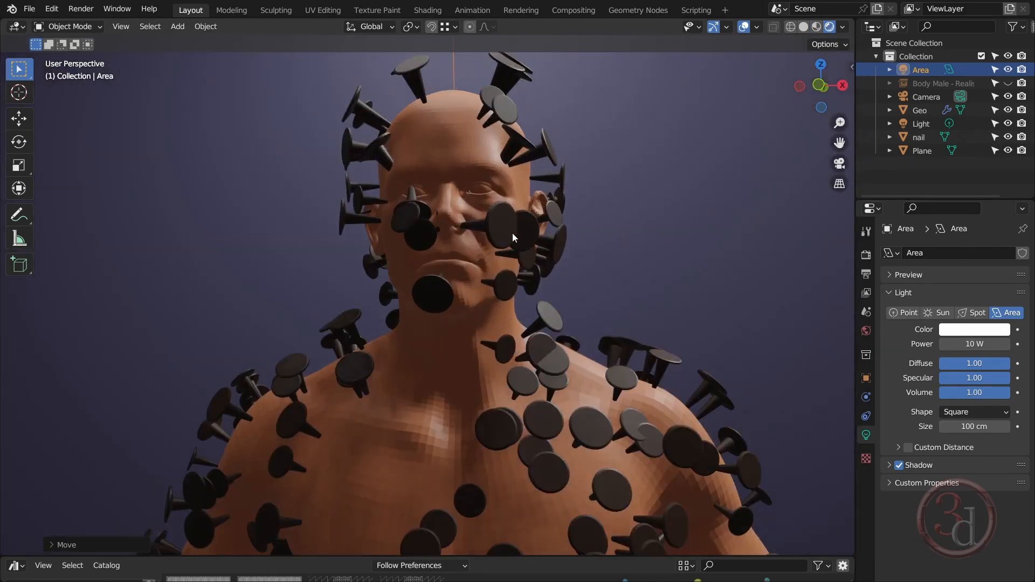
middle_click_drag(512, 233, 539, 330)
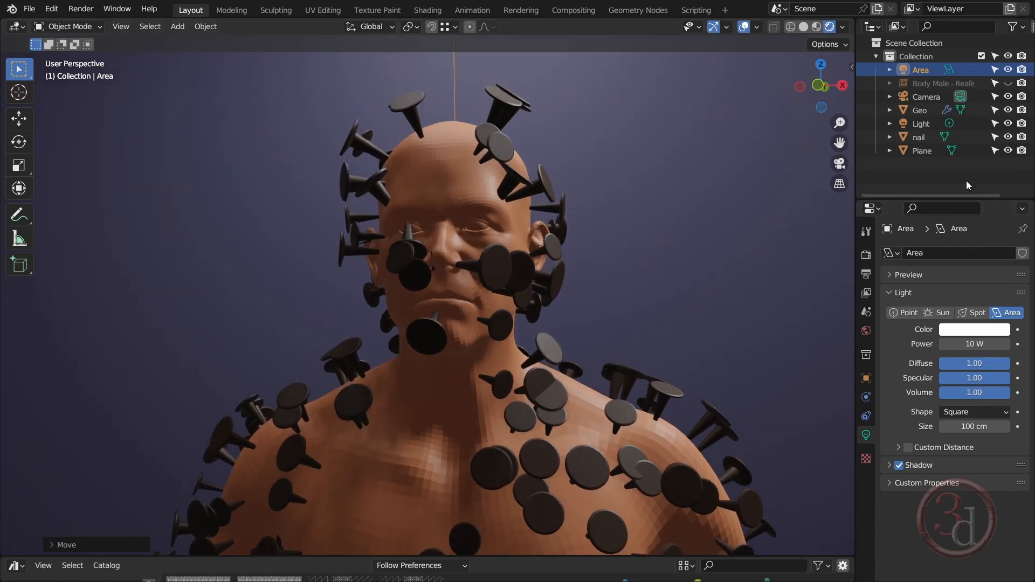
In the Geometry Nodes workspace, set the 3D view to Rendered shading and frame the head from the front
left_click(643, 11)
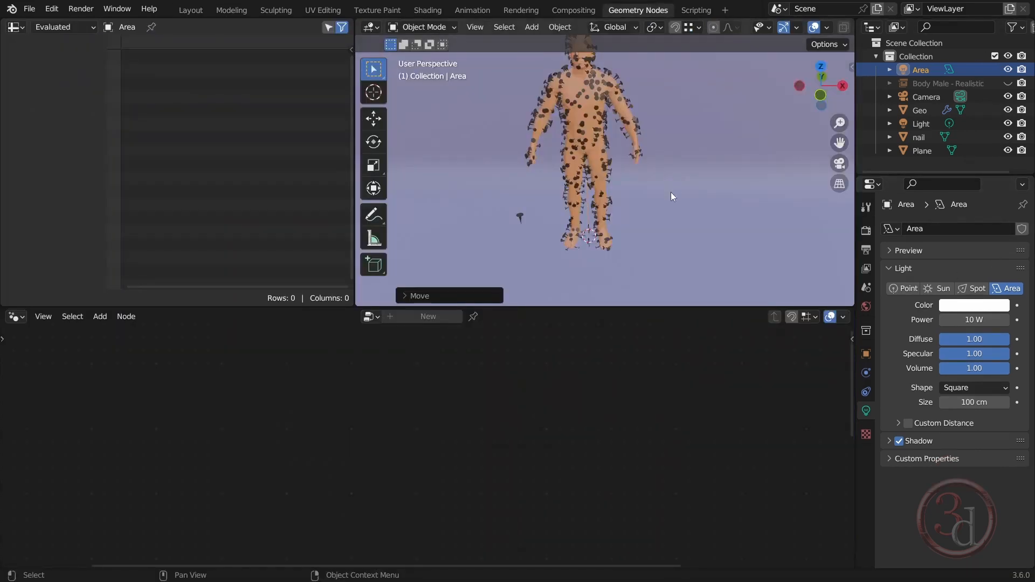
middle_click_drag(704, 134, 669, 244, "shift")
key("z")
left_click(626, 127)
scroll(544, 197, "up", 4)
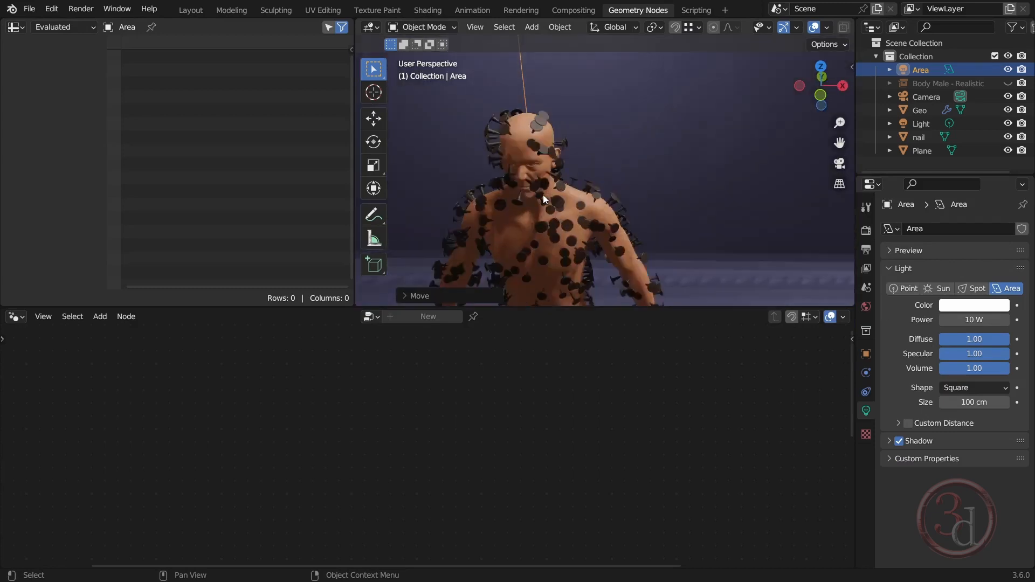
scroll(542, 195, "up", 2)
middle_click_drag(544, 196, 634, 218)
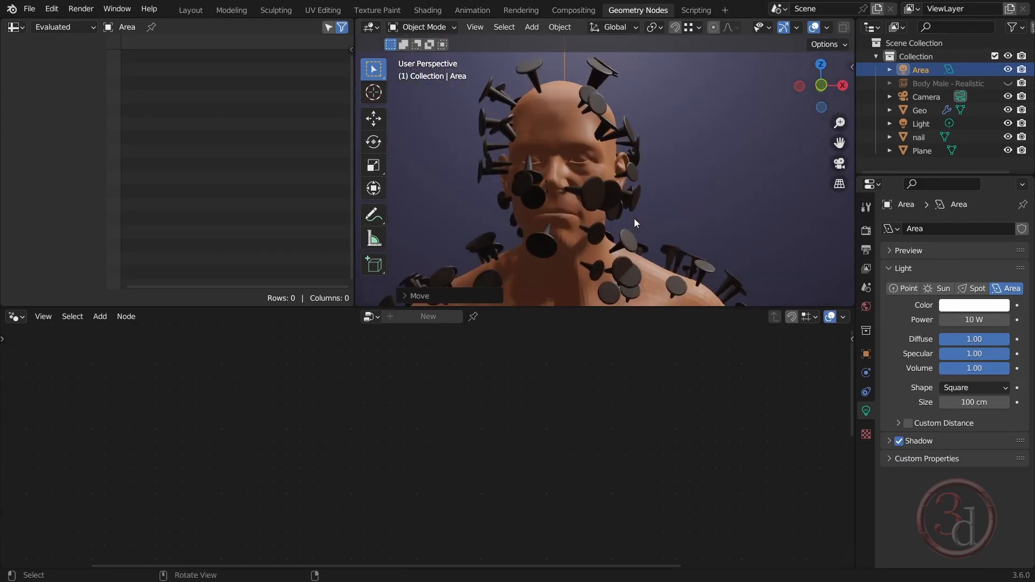
Select the nail-covered body and set the Min of its Random Value node to 0.5
left_click(610, 74)
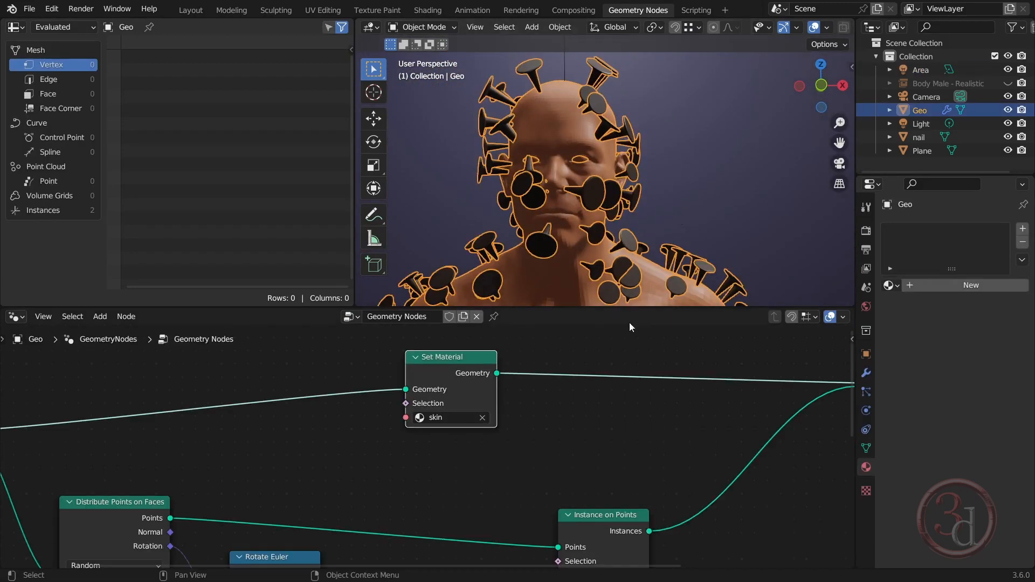
middle_click_drag(638, 438, 621, 517)
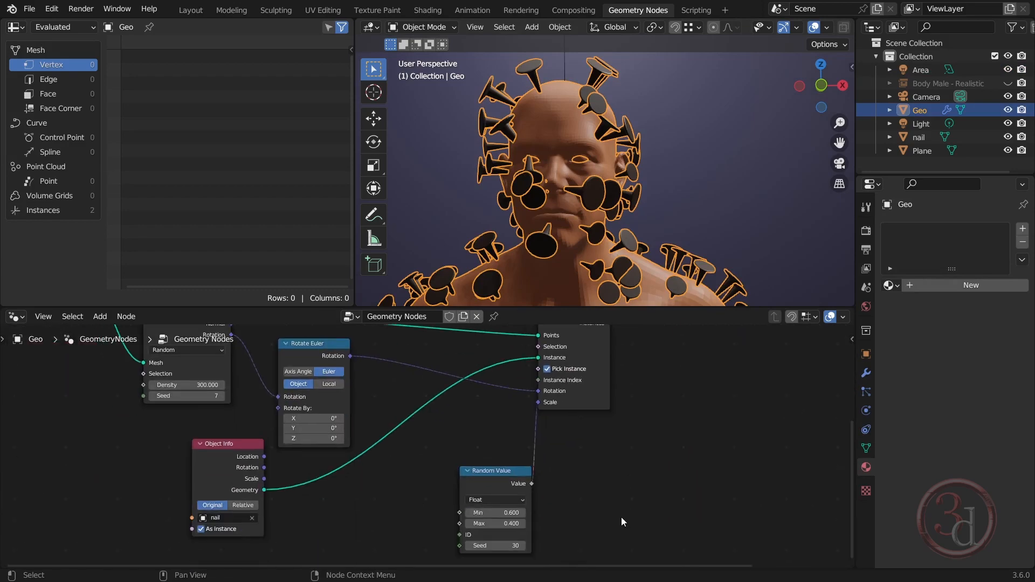
scroll(501, 529, "up", 8)
left_click(530, 493)
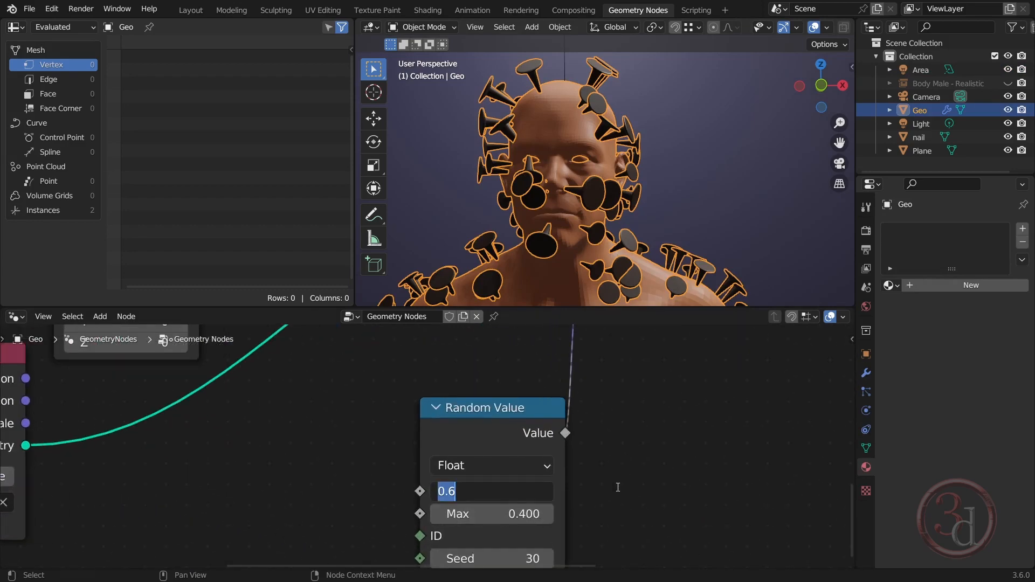
type("0.5")
key("Return")
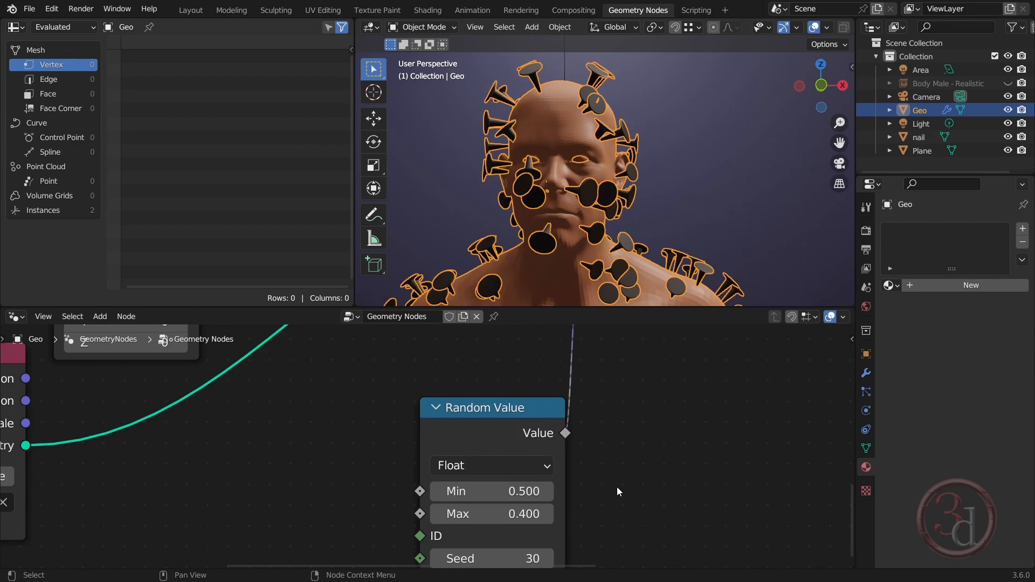
Reduce the nail scale by setting the Random Value node's Min to 0.45 and Max to 0.3
left_click(523, 491)
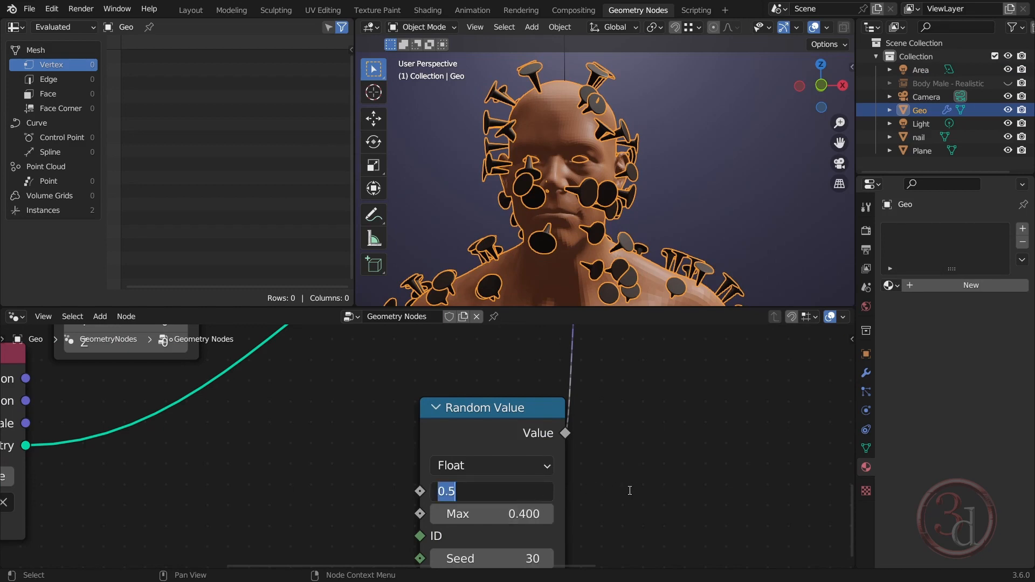
type(".45")
key("Return")
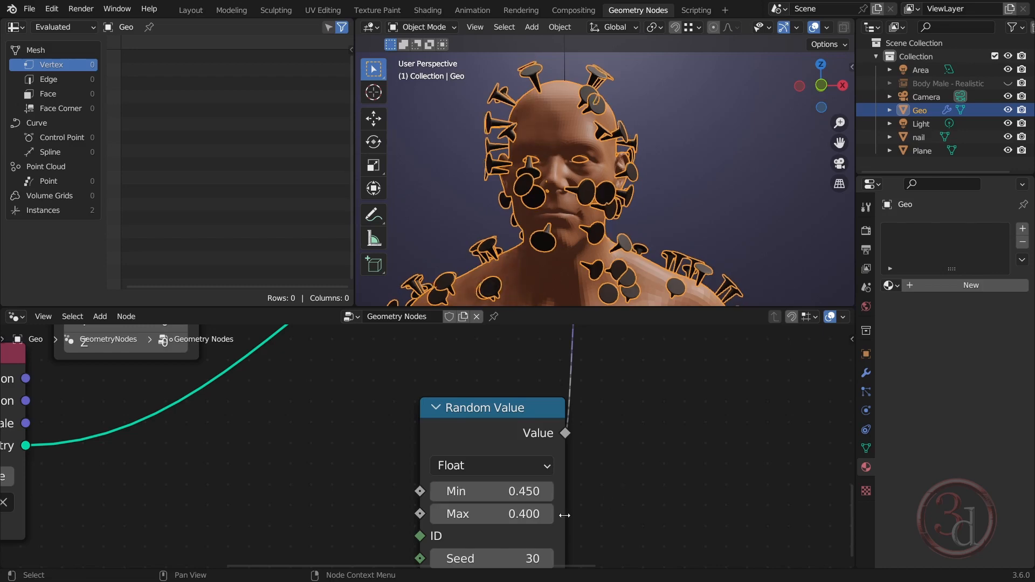
left_click(524, 514)
type(".3")
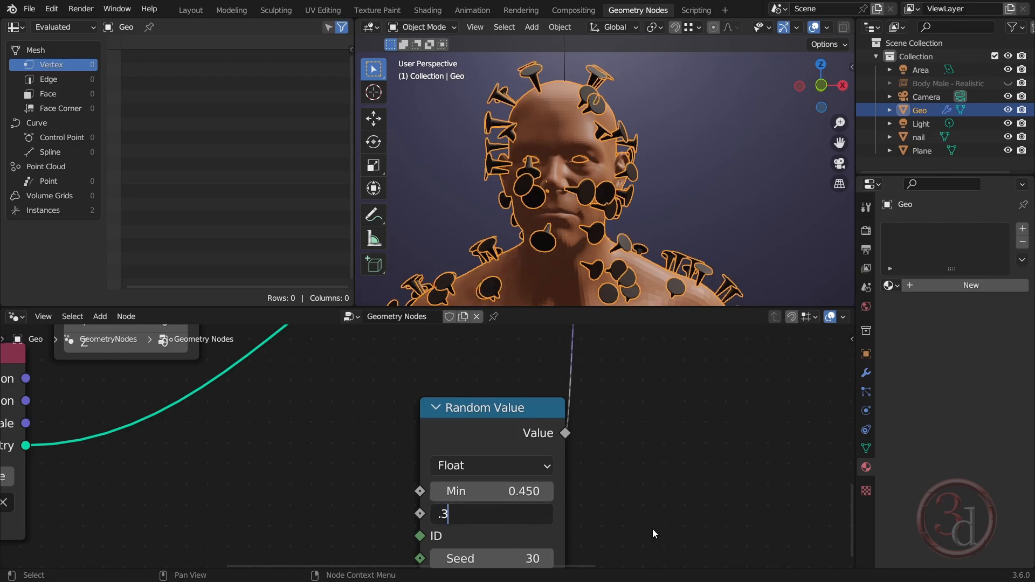
key("Return")
Back in the Layout workspace, examine the resized nails around the head from an angle and select the body
left_click(705, 208)
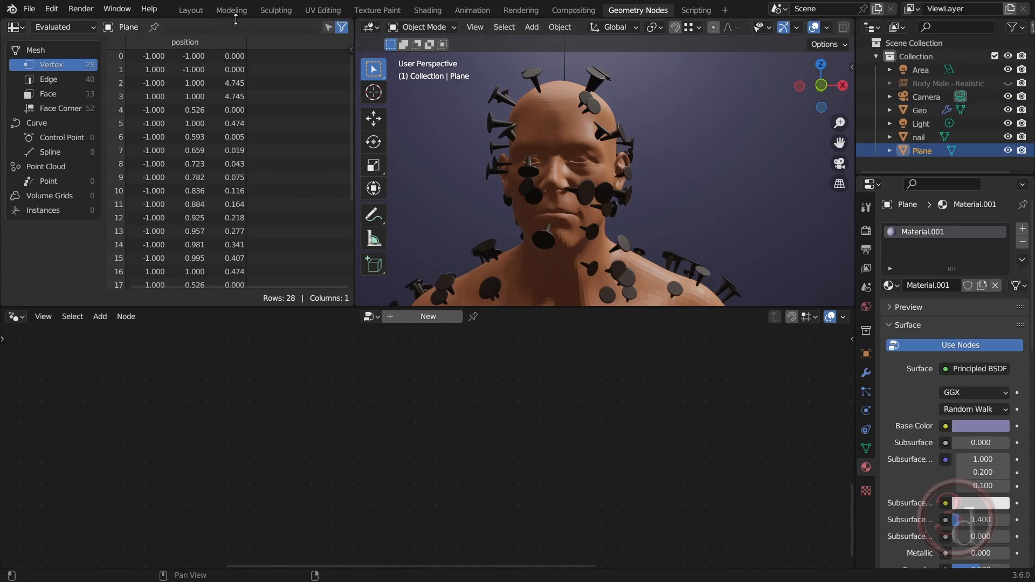
left_click(194, 11)
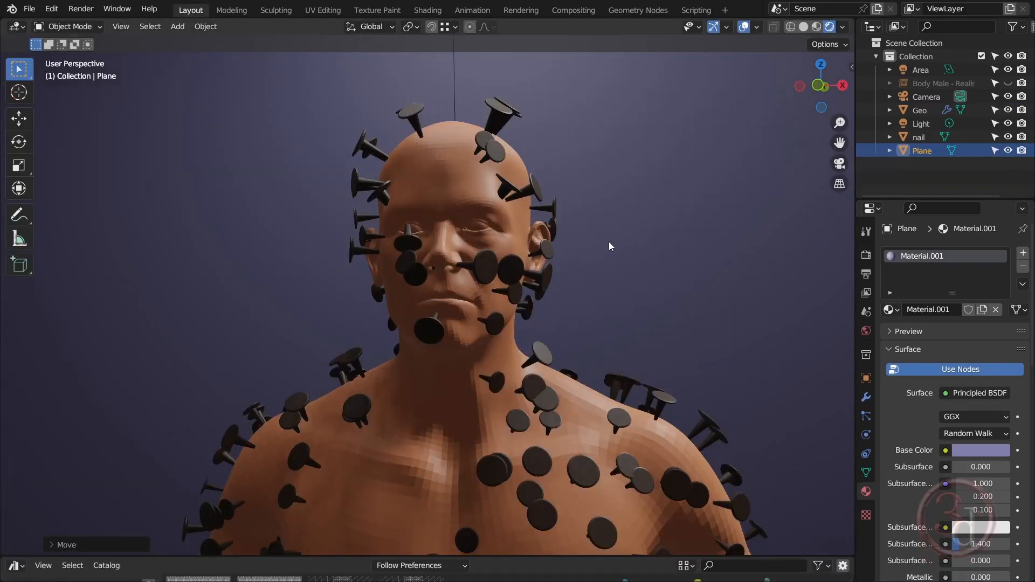
middle_click_drag(609, 242, 514, 263)
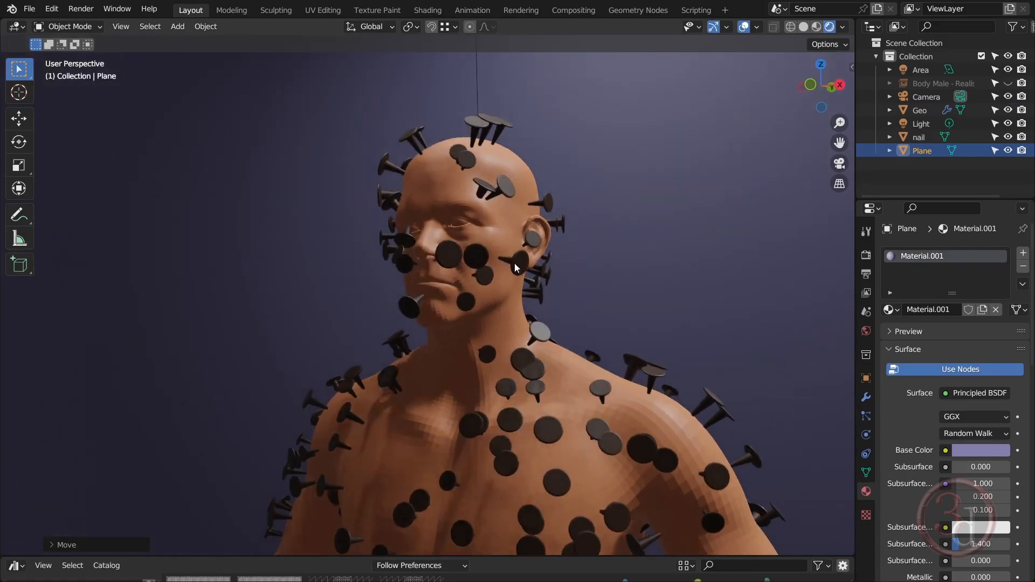
left_click(486, 125)
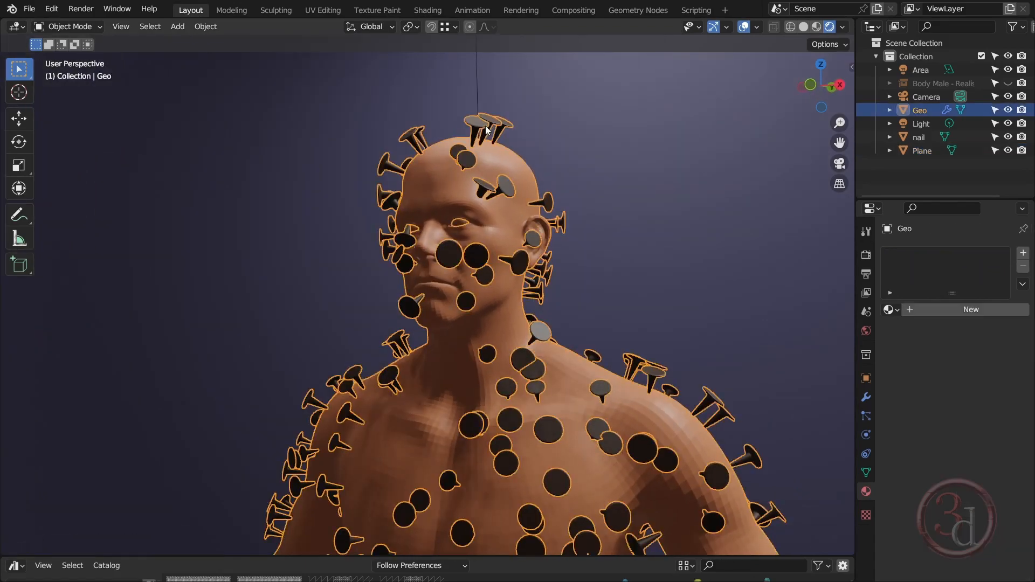
In the Geometry Nodes workspace, lower the Seed of the point distribution node with density 300 by a few steps to rearrange the nails
left_click(635, 10)
middle_click_drag(328, 454, 566, 414)
scroll(574, 413, "down", 5)
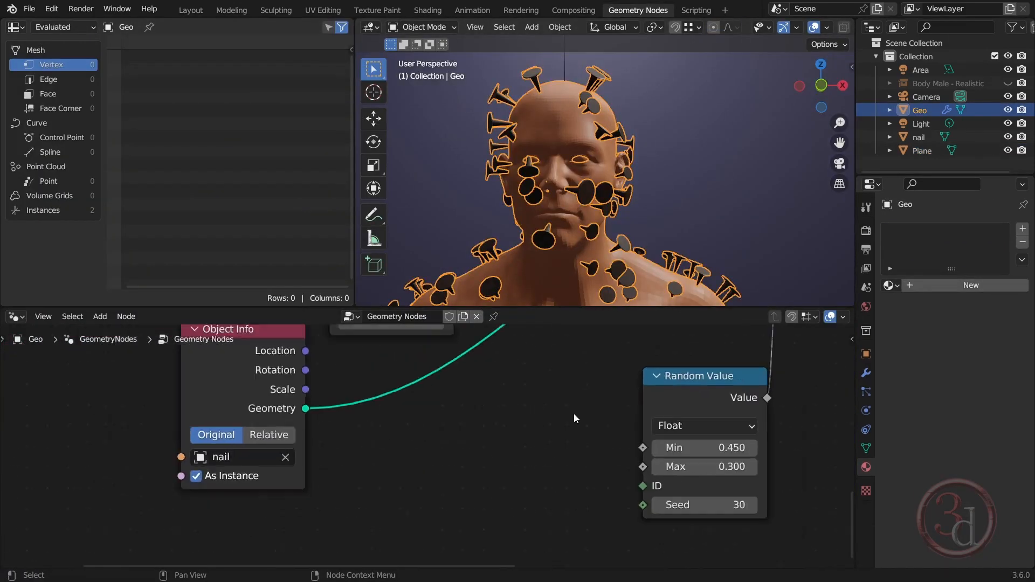
scroll(305, 410, "up", 5)
middle_click_drag(488, 360, 438, 542)
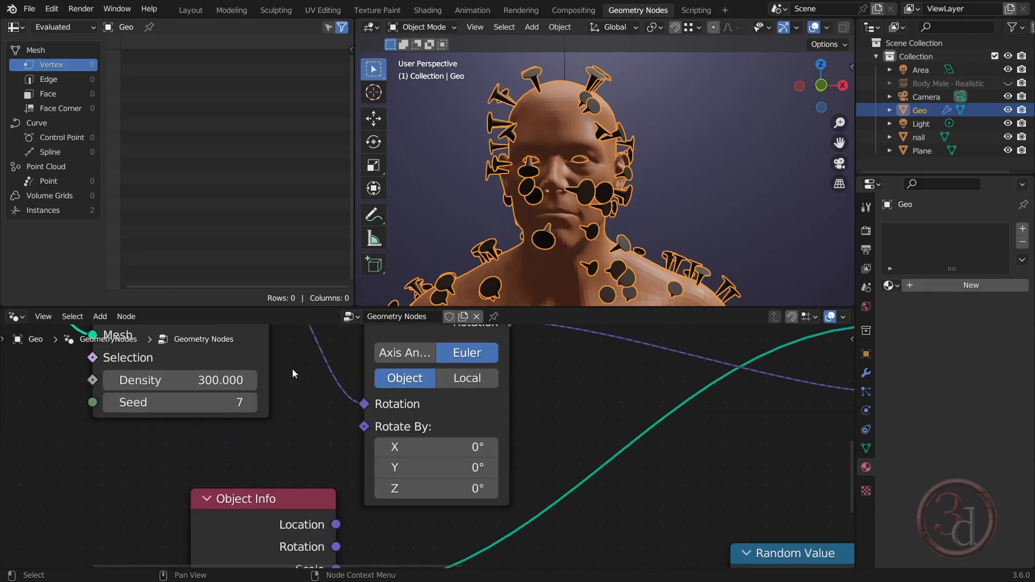
middle_click_drag(292, 369, 340, 458)
left_click(160, 492)
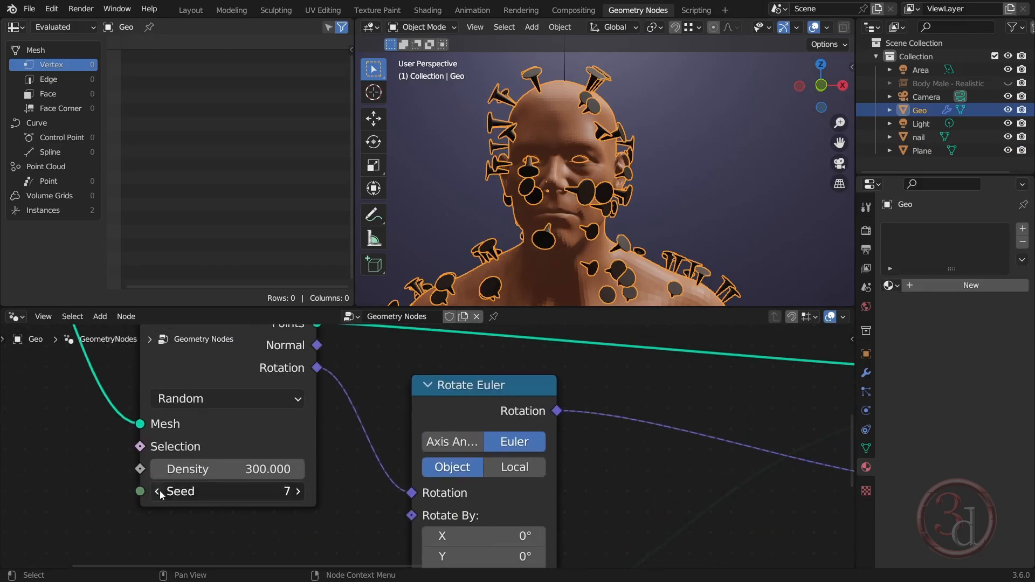
left_click(160, 492)
left_click(160, 492)
left_click(159, 491)
left_click(160, 492)
Back in the Layout workspace, select the backdrop plane and examine the rearranged nails around the head and shoulders up close
left_click(190, 10)
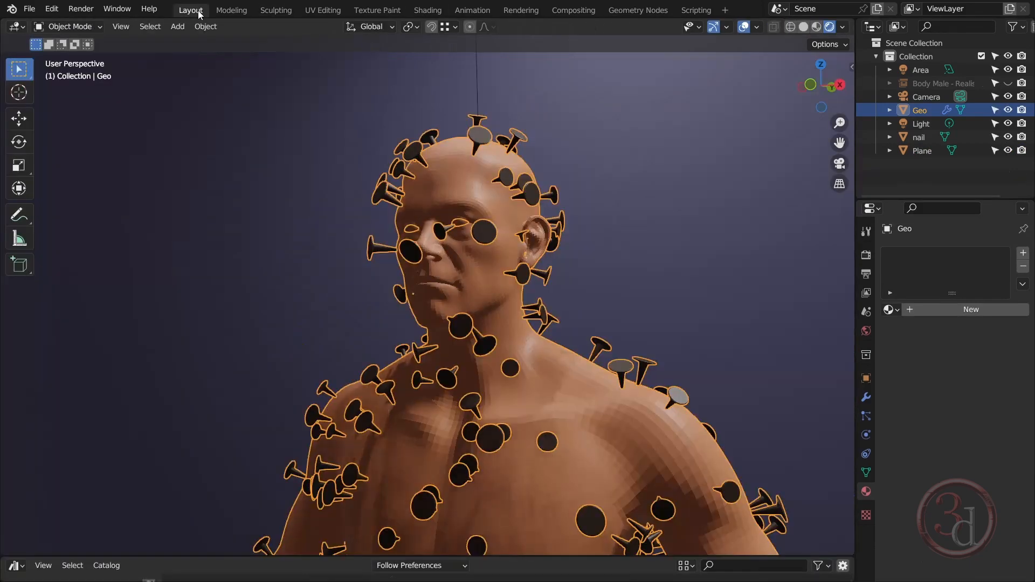
scroll(603, 229, "up", 3)
left_click(663, 281)
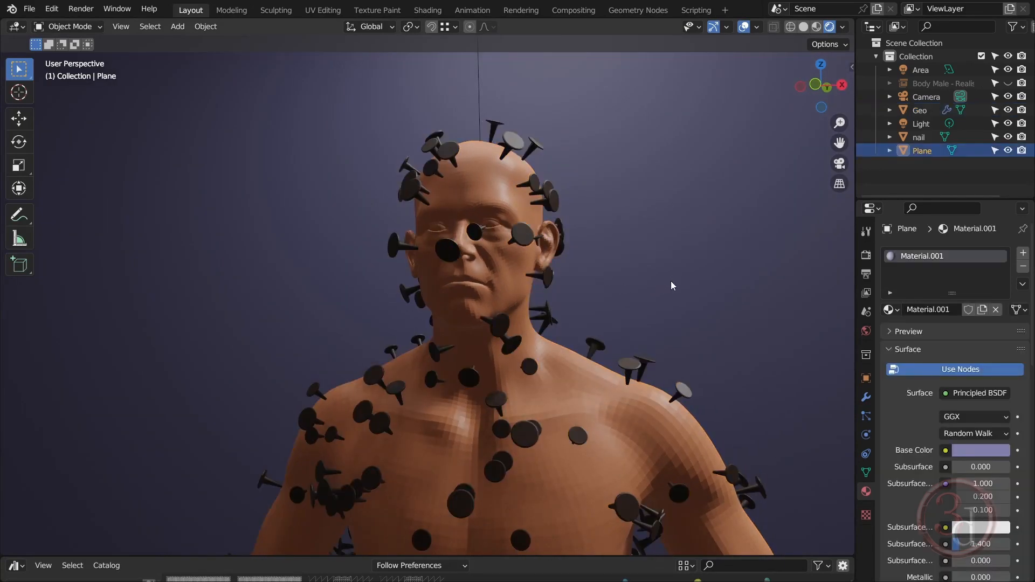
middle_click_drag(549, 183, 641, 240)
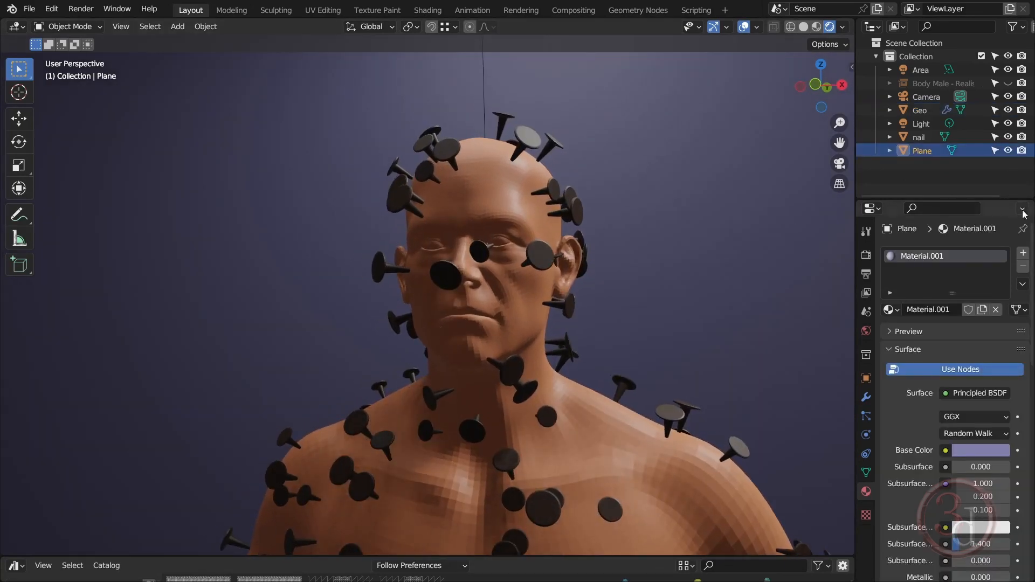
Change the scene's render engine from Eevee to Cycles in the render settings
left_click(867, 255)
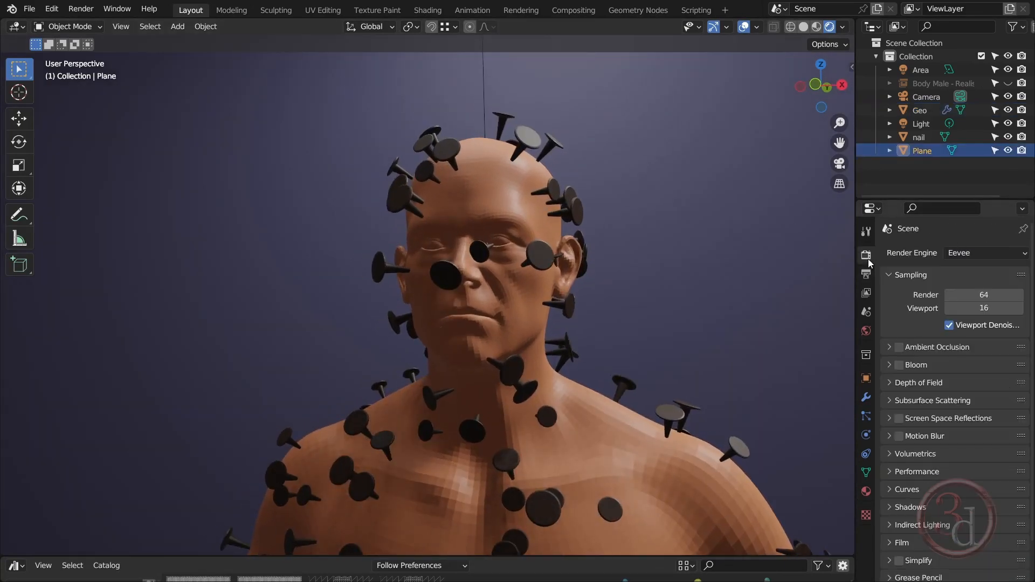
left_click(986, 254)
left_click(975, 296)
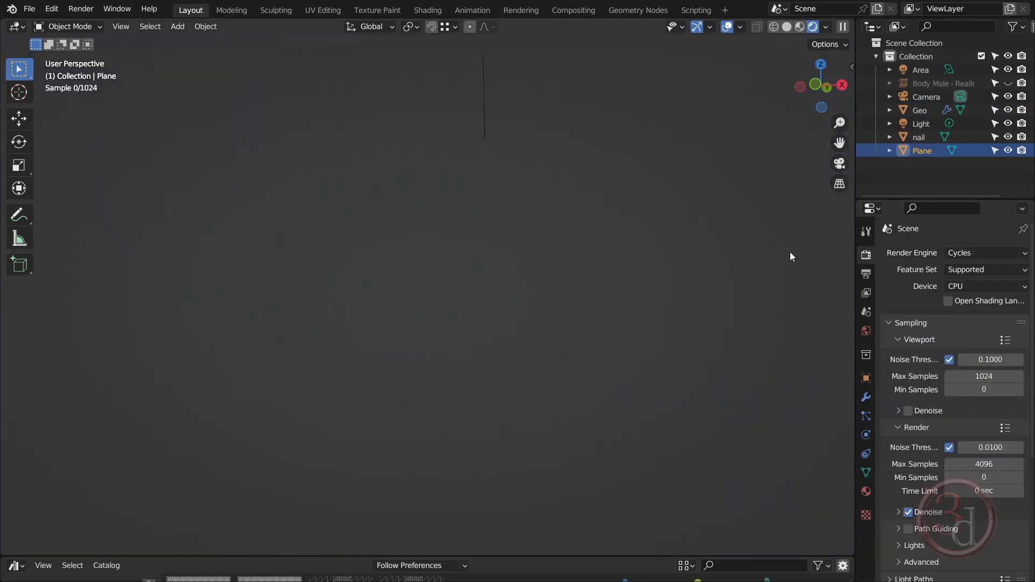